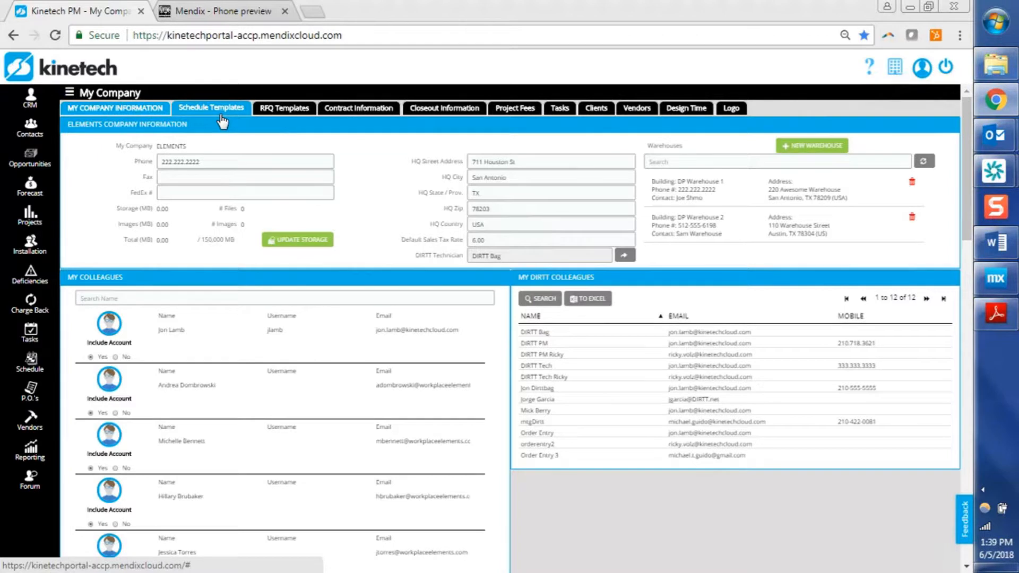
# Open the Project: Create Final Quote task template among the company tasks and save its team-member assignment.
pyautogui.click(222, 115)
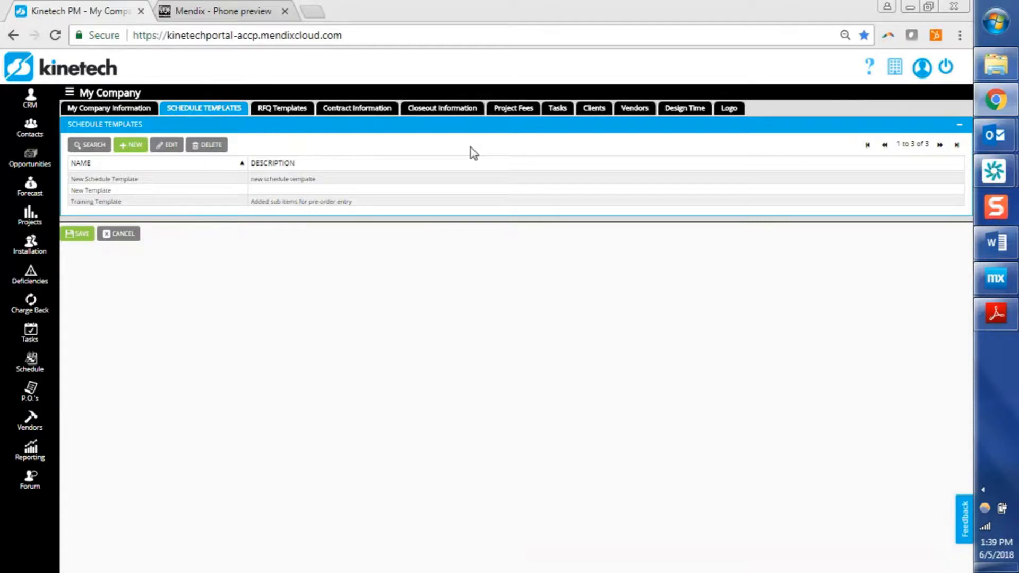
pyautogui.click(565, 112)
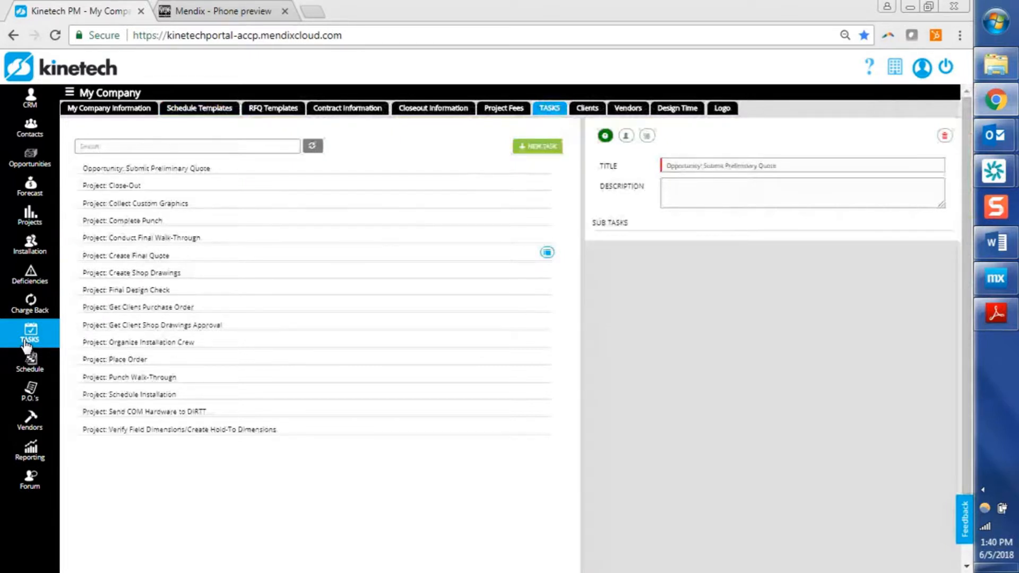
pyautogui.click(297, 257)
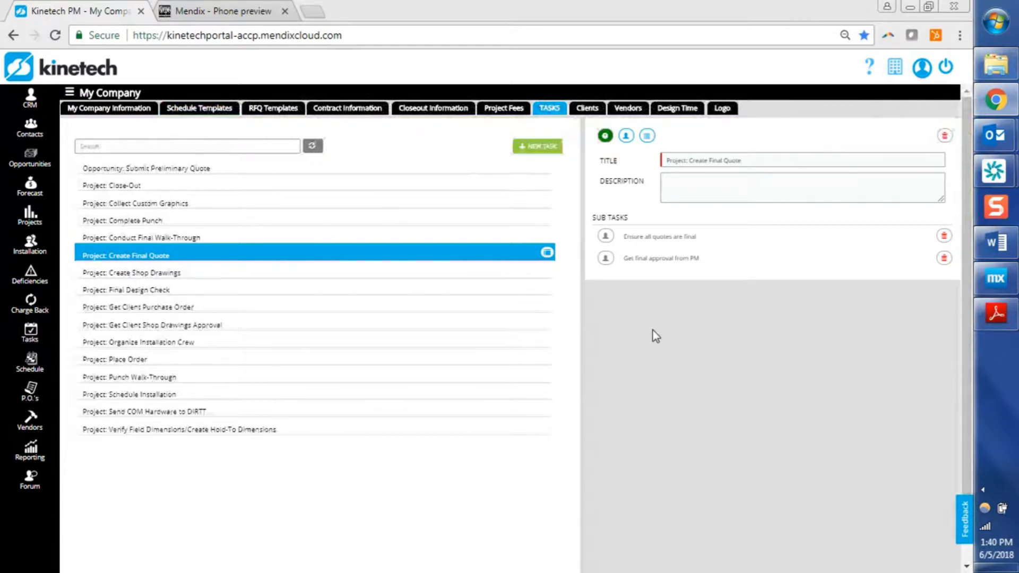
pyautogui.click(626, 136)
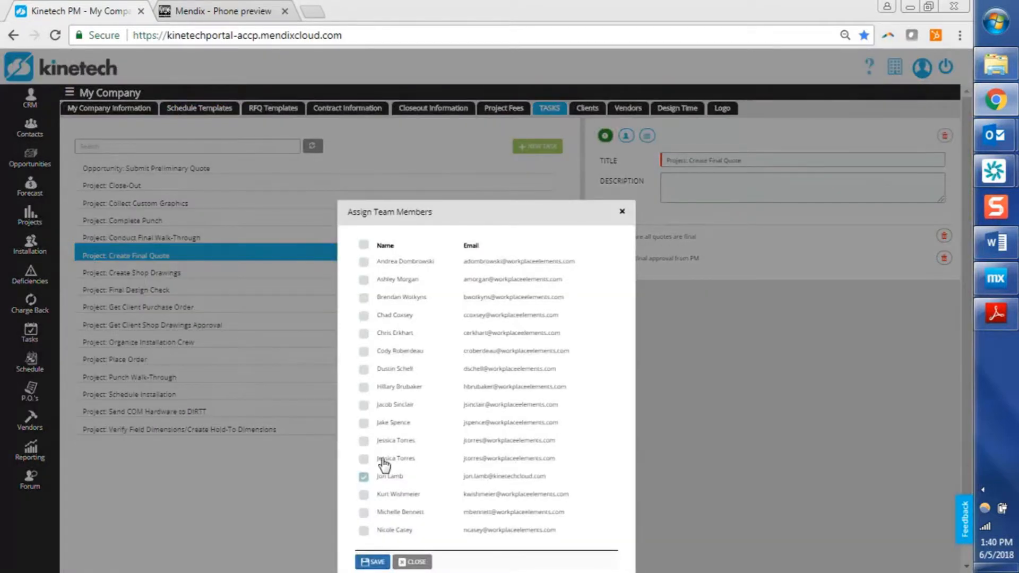
pyautogui.click(370, 562)
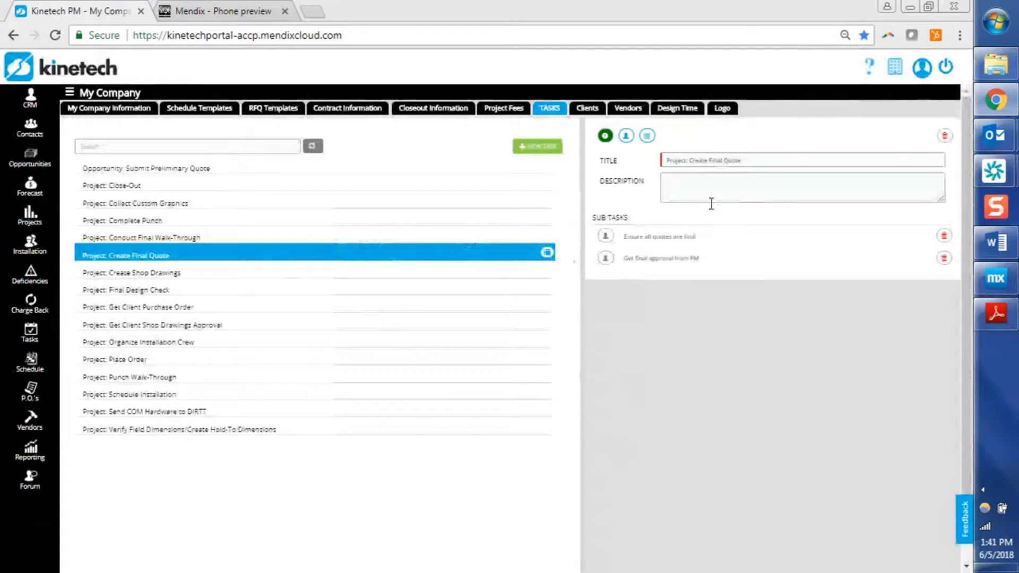
pyautogui.click(713, 262)
pyautogui.click(647, 136)
pyautogui.click(677, 283)
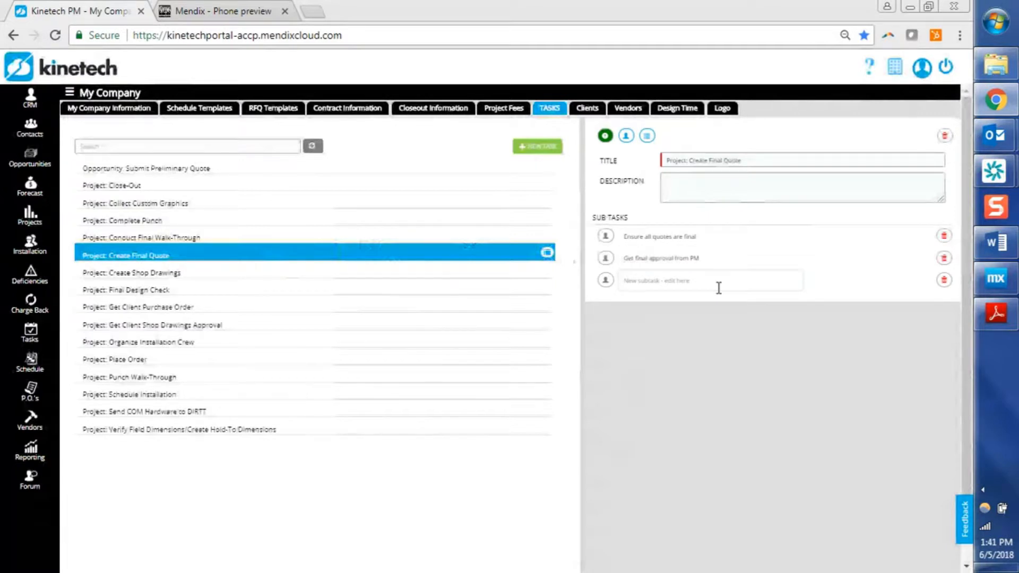
pyautogui.click(943, 282)
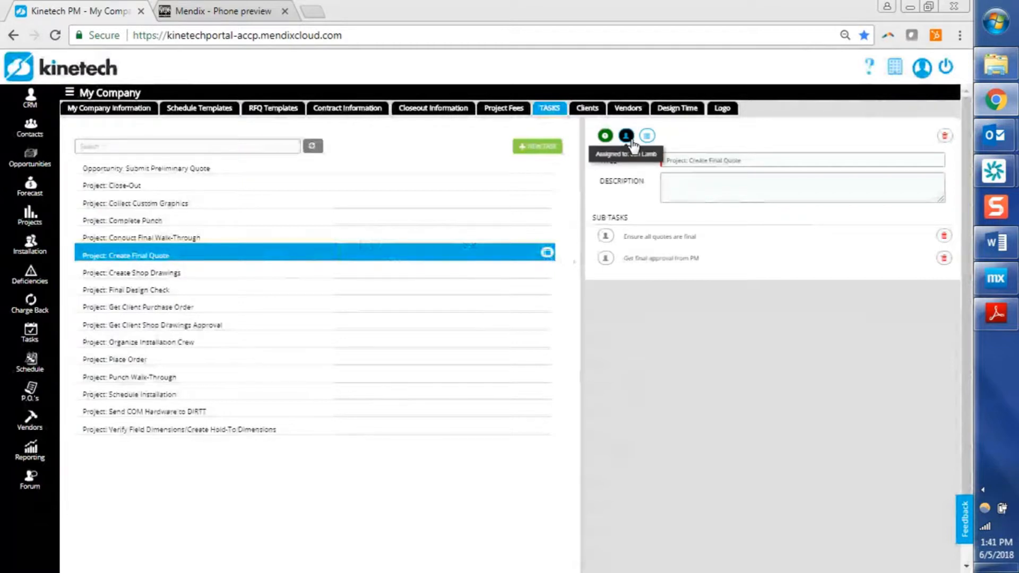
# Assign a team member to the subtask Ensure all quotes are final and save the task template.
pyautogui.click(606, 239)
pyautogui.click(364, 479)
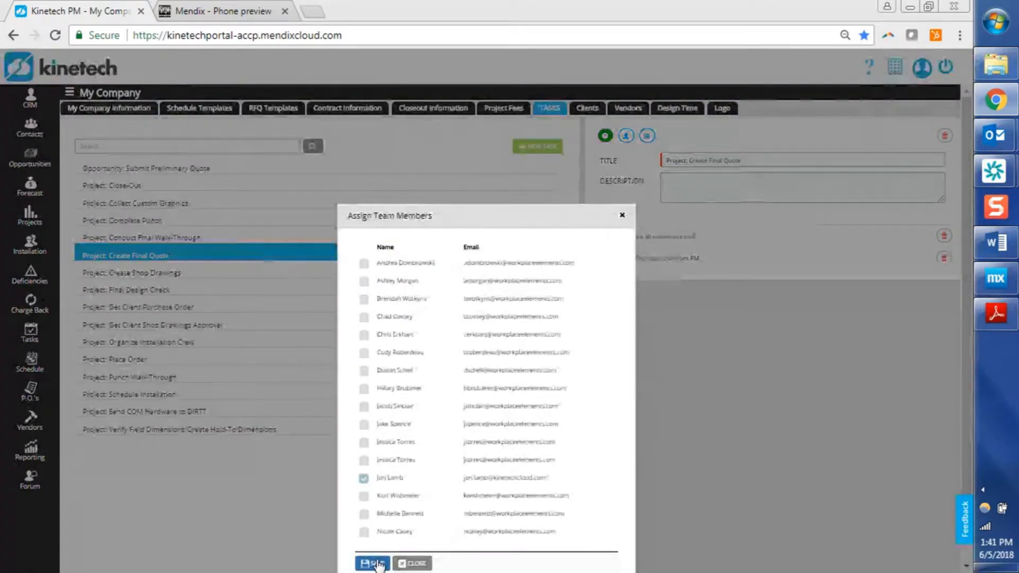
pyautogui.click(374, 564)
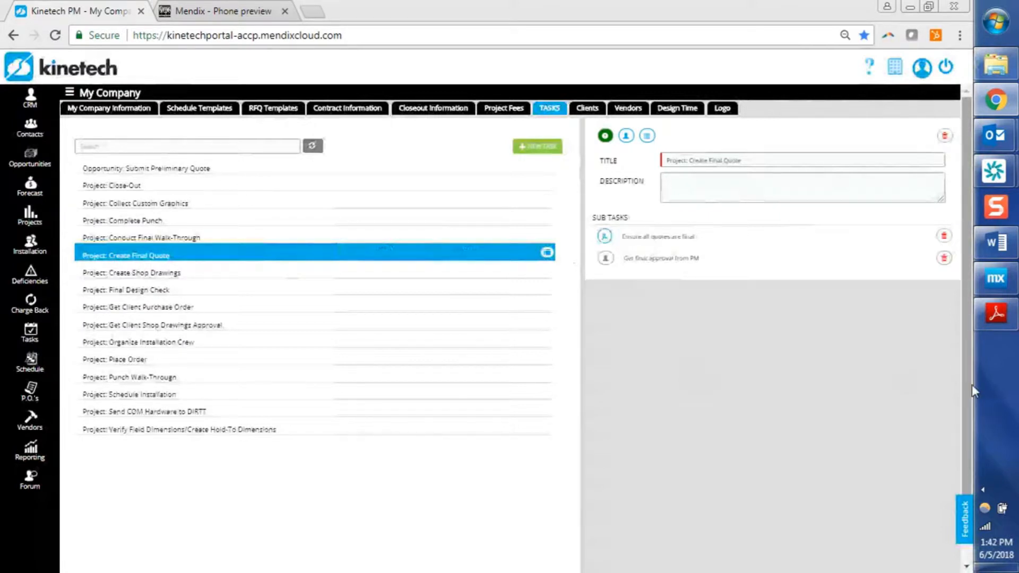
pyautogui.scroll(-2, 972, 384)
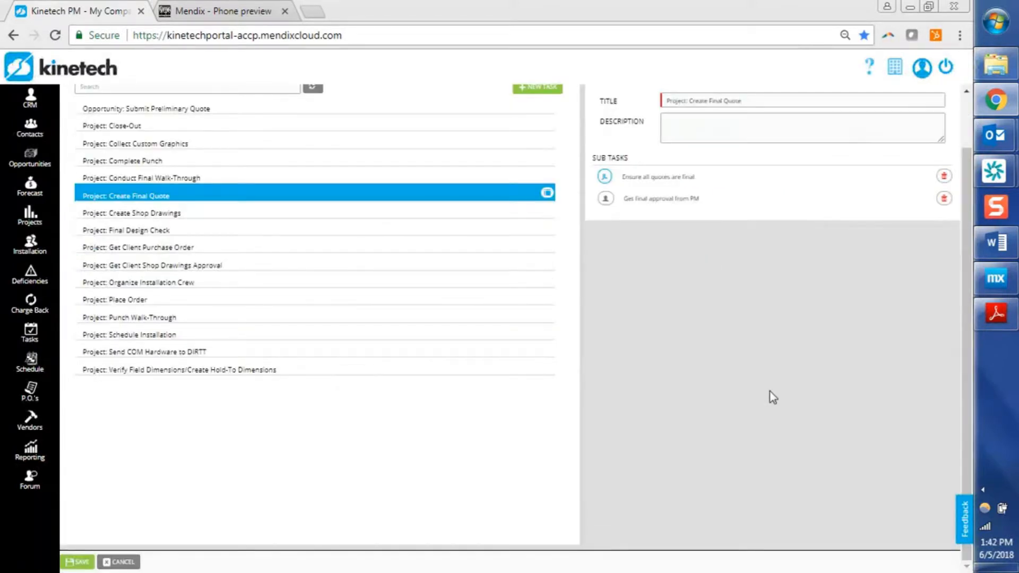
pyautogui.click(77, 564)
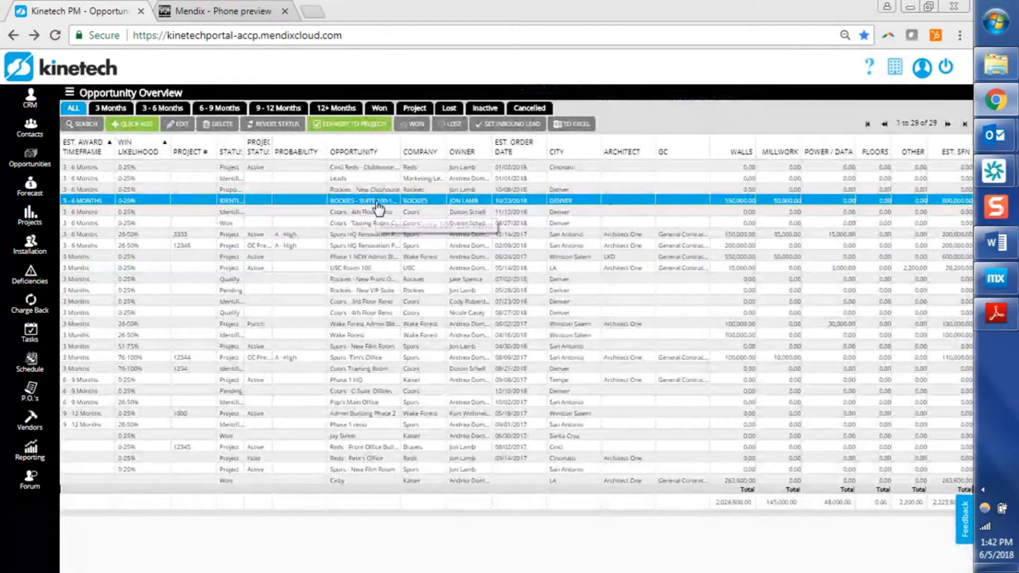
# Open the Rockies - Suite 100 opportunity and import the Project: Create Final Quote task into its tasks.
pyautogui.doubleClick(377, 202)
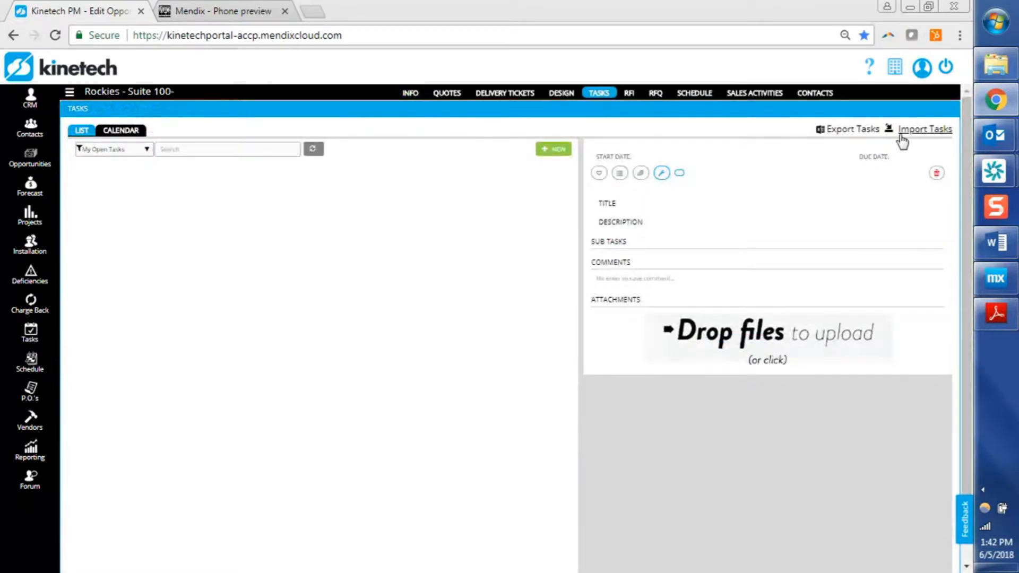
pyautogui.click(902, 141)
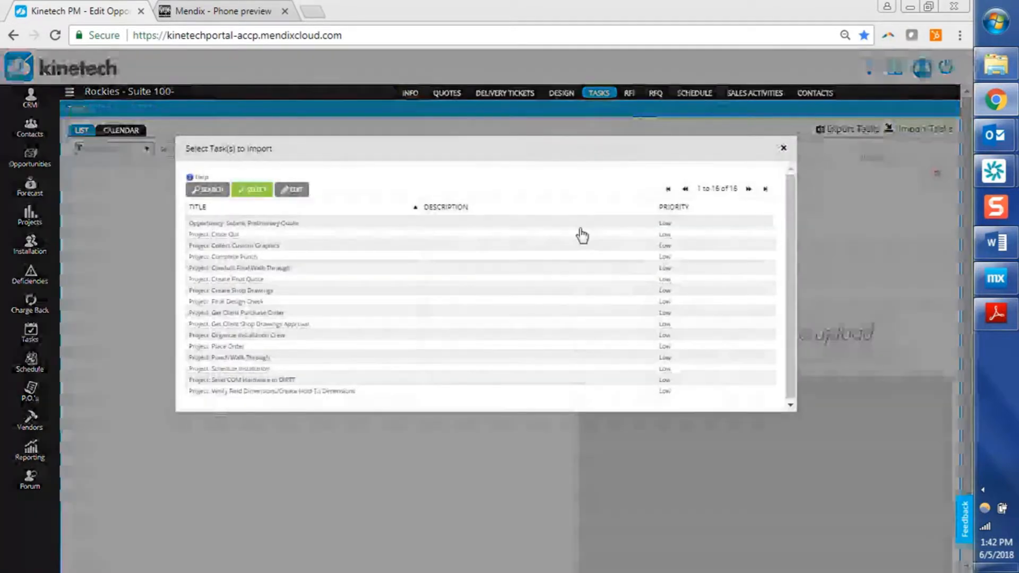
pyautogui.click(336, 270)
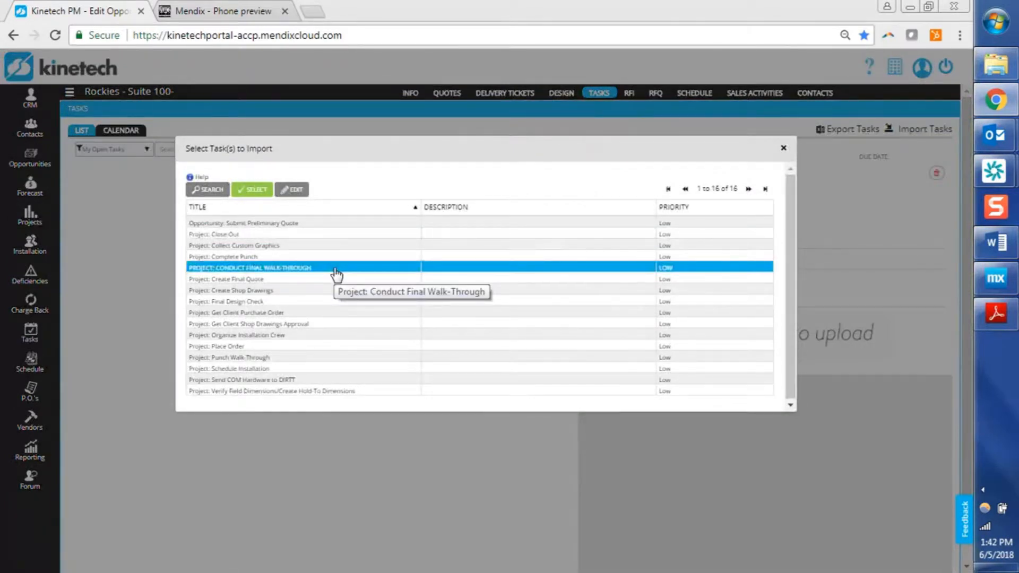
pyautogui.click(322, 278)
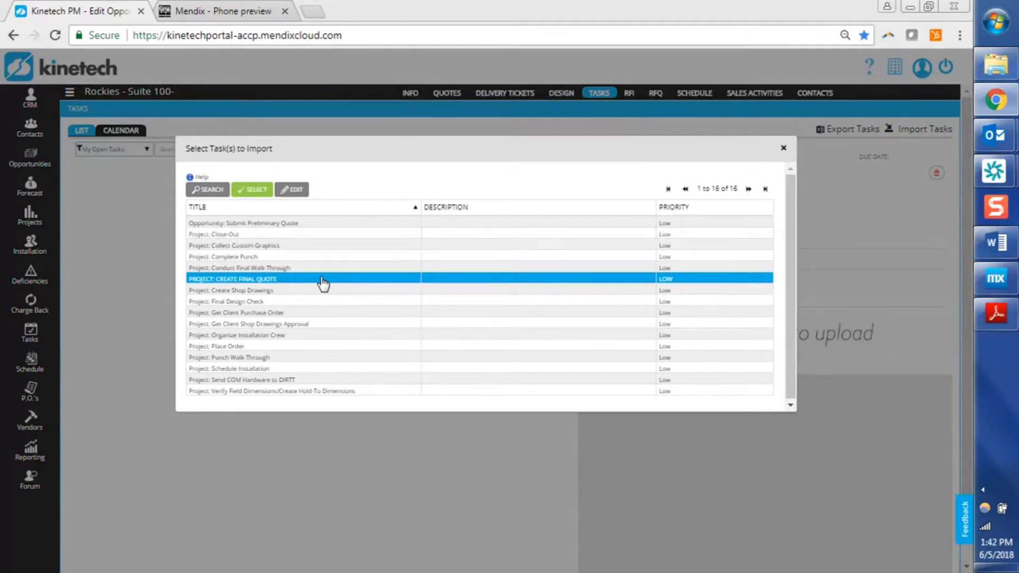
pyautogui.doubleClick(323, 278)
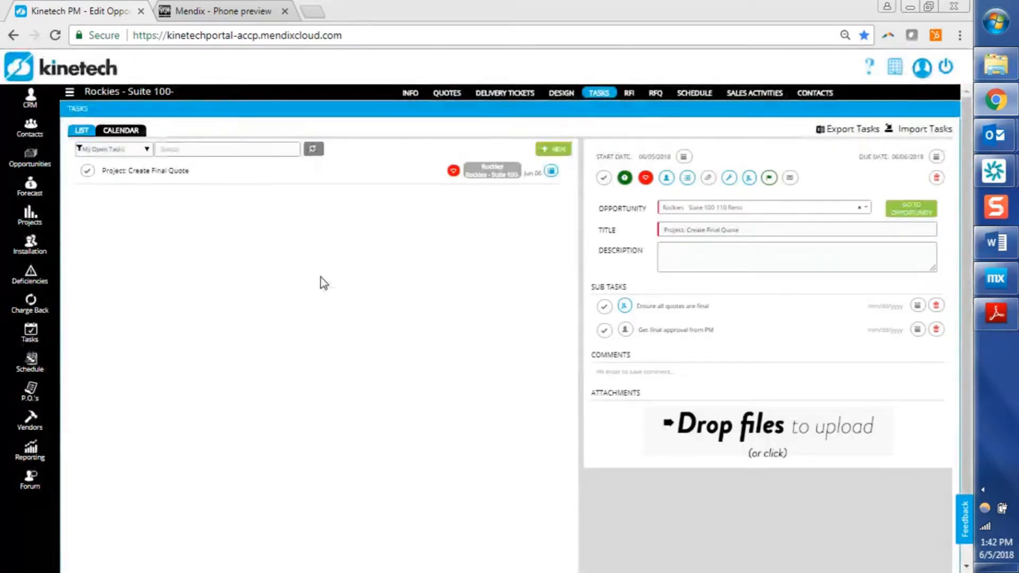
pyautogui.click(348, 173)
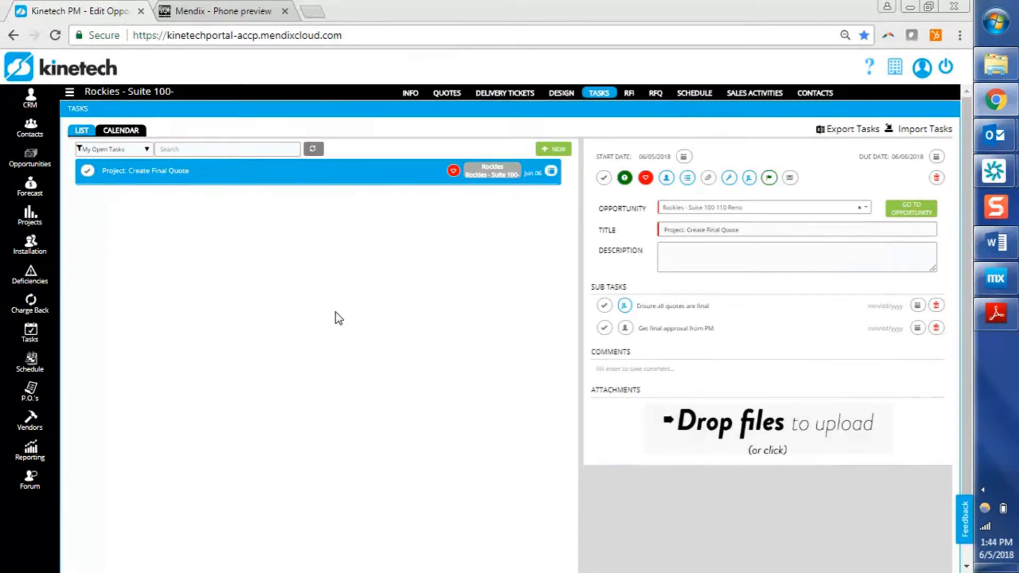
# Start importing a schedule for the opportunity with finish date 08/03/2018 and the Override option.
pyautogui.click(691, 94)
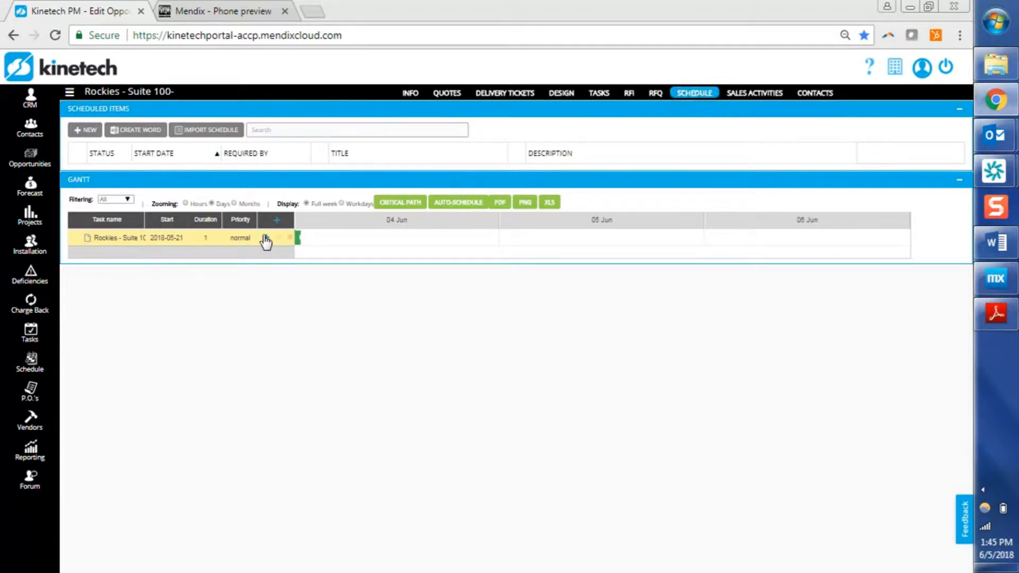
pyautogui.click(223, 132)
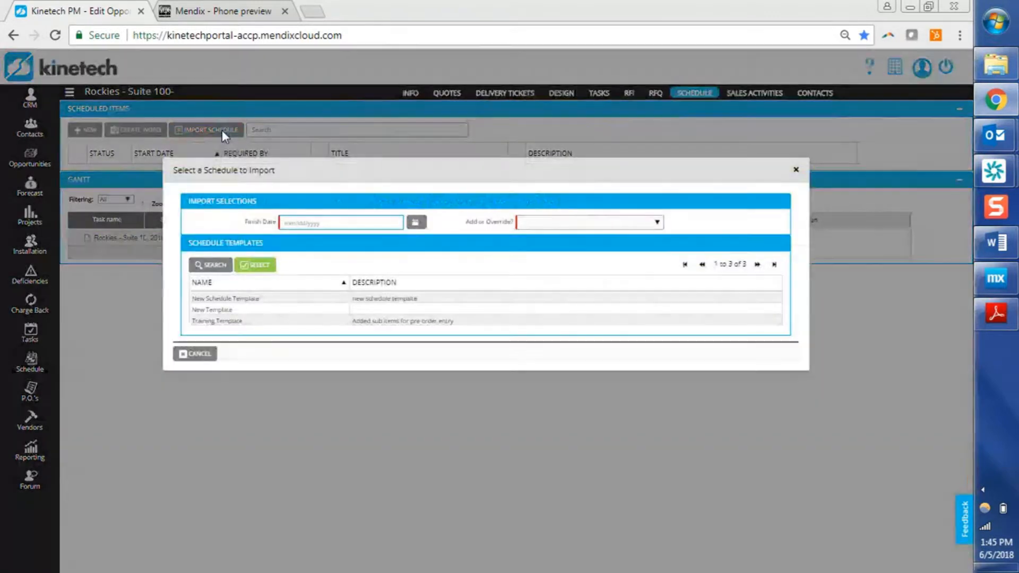
pyautogui.click(424, 225)
pyautogui.click(370, 236)
pyautogui.click(371, 237)
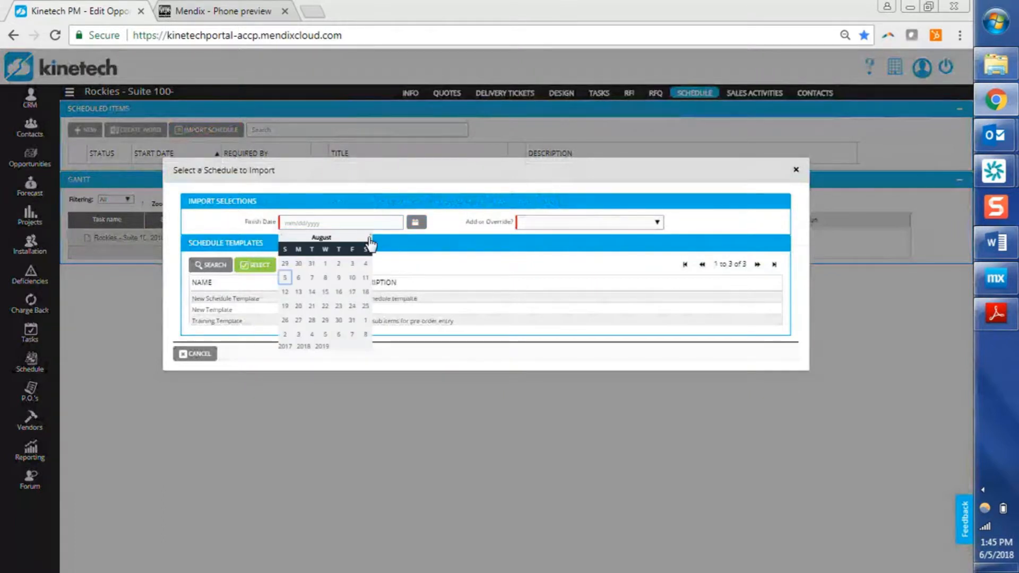
pyautogui.click(353, 264)
pyautogui.click(333, 301)
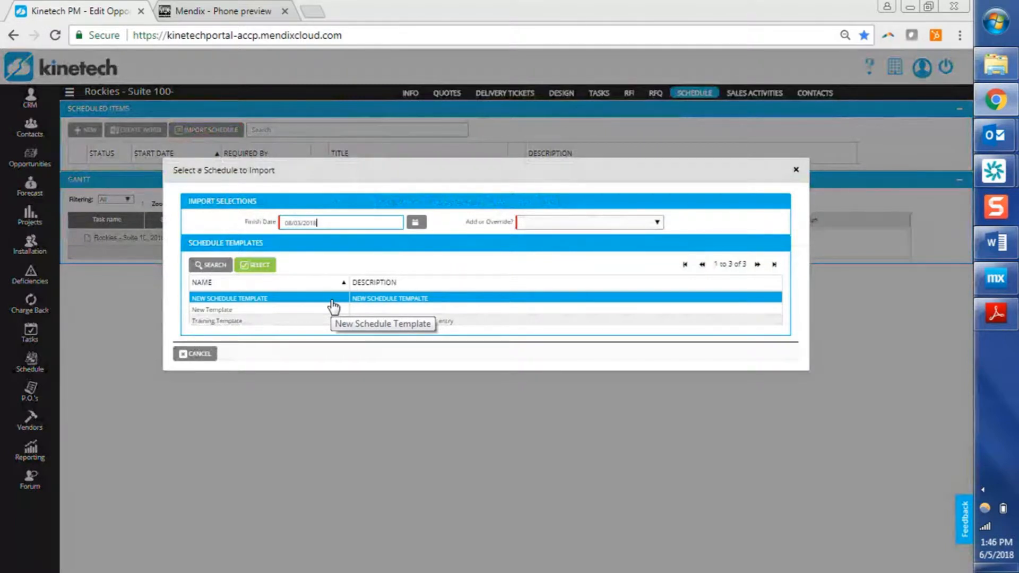
pyautogui.click(337, 220)
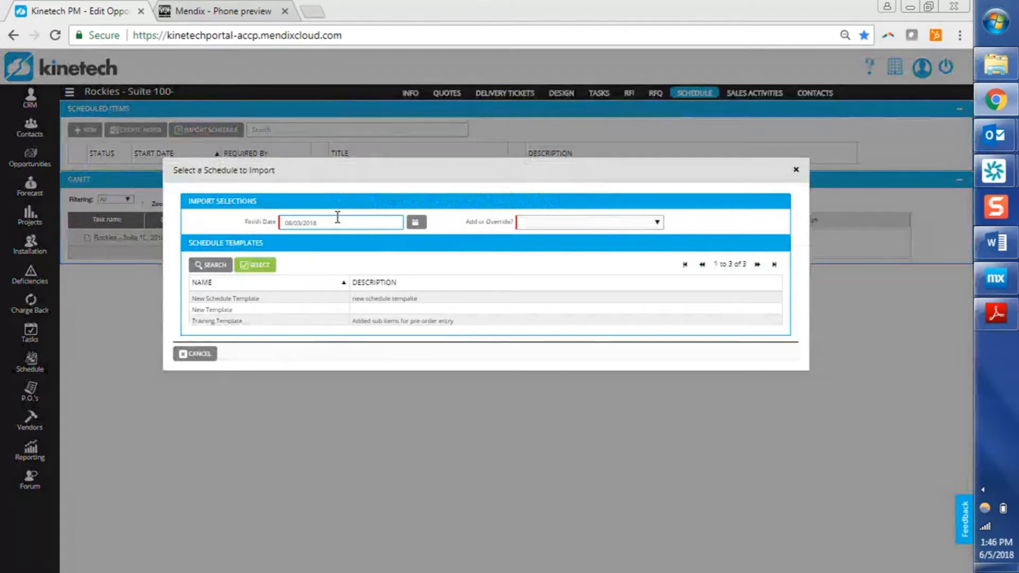
pyautogui.click(555, 229)
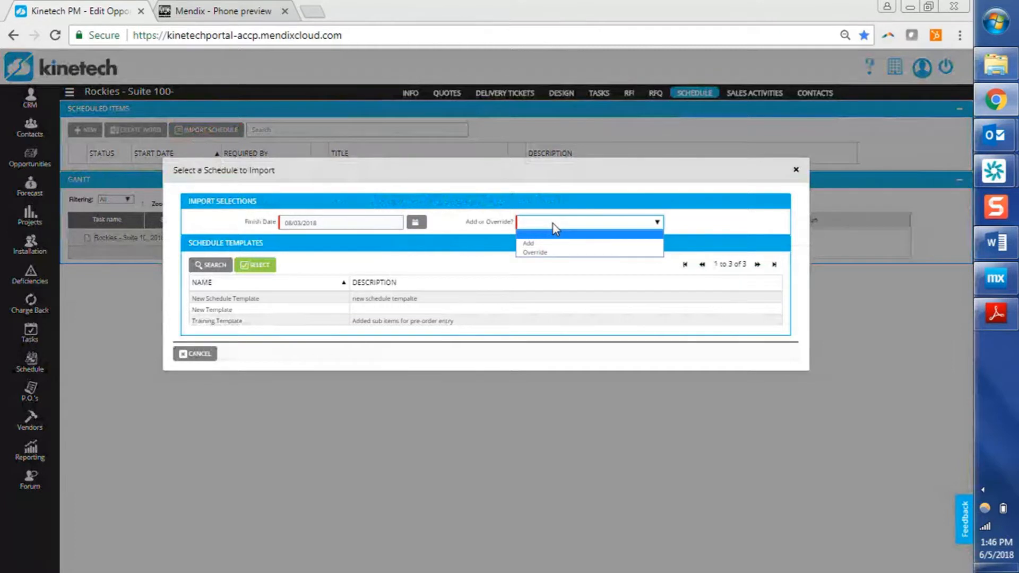
pyautogui.click(541, 253)
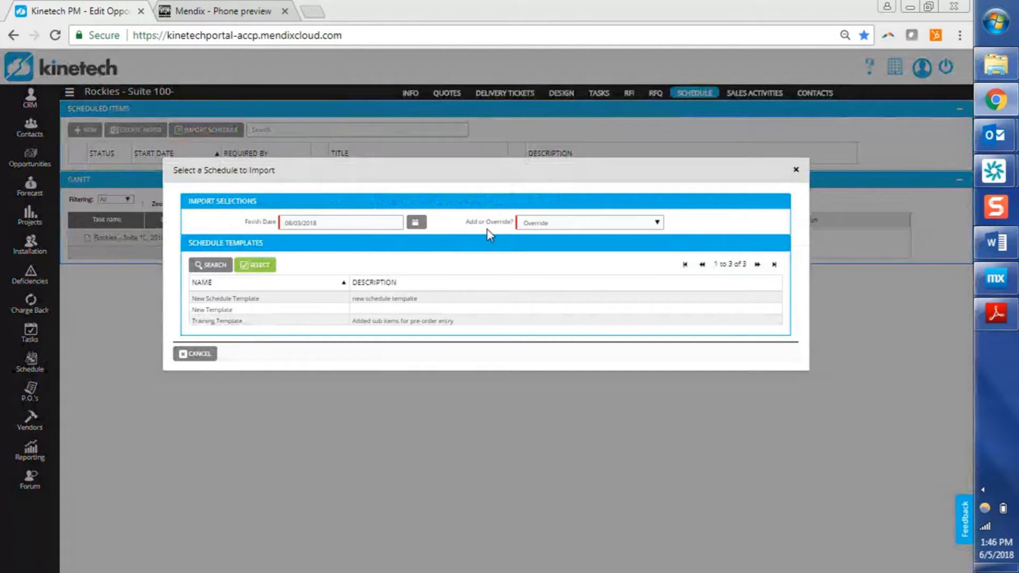
# Import the New Template and Training Template schedule templates into the opportunity's schedule.
pyautogui.click(432, 300)
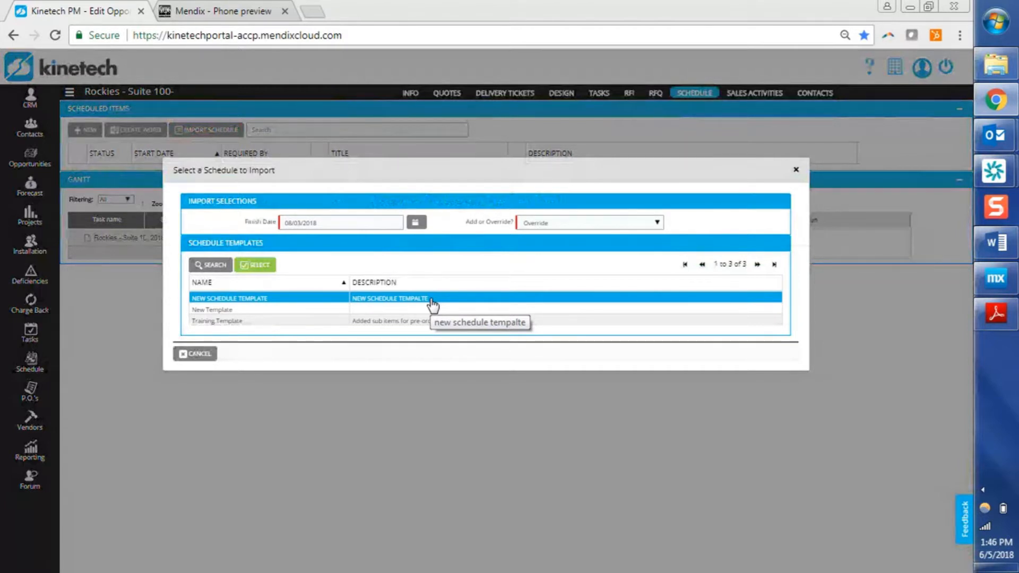
pyautogui.click(420, 310)
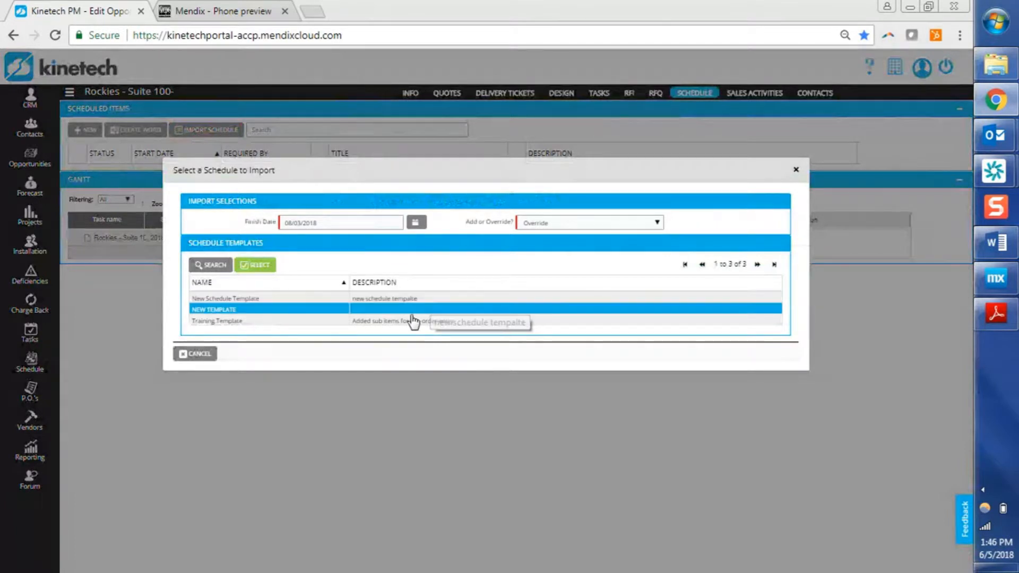
pyautogui.click(411, 321)
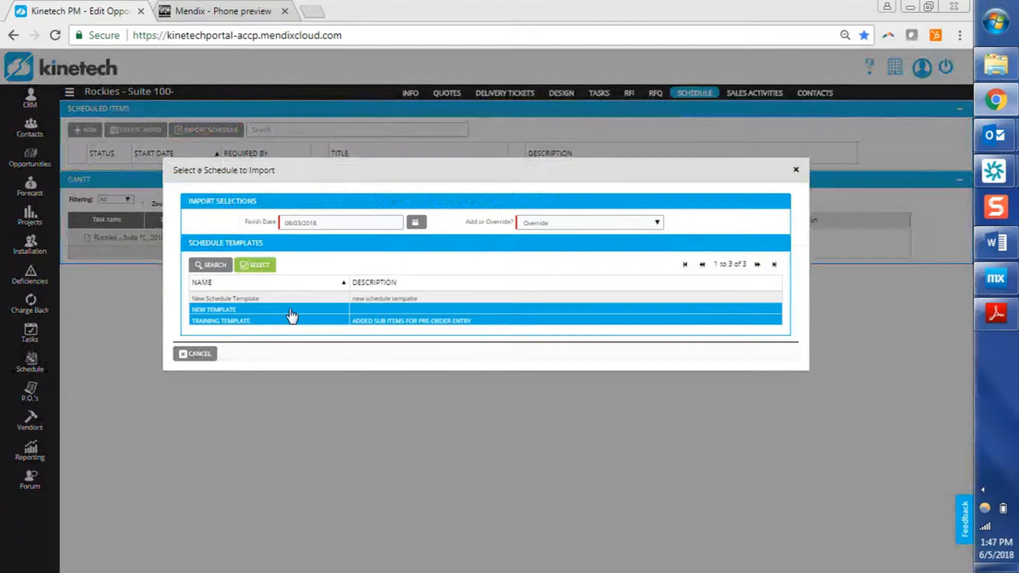
pyautogui.click(264, 271)
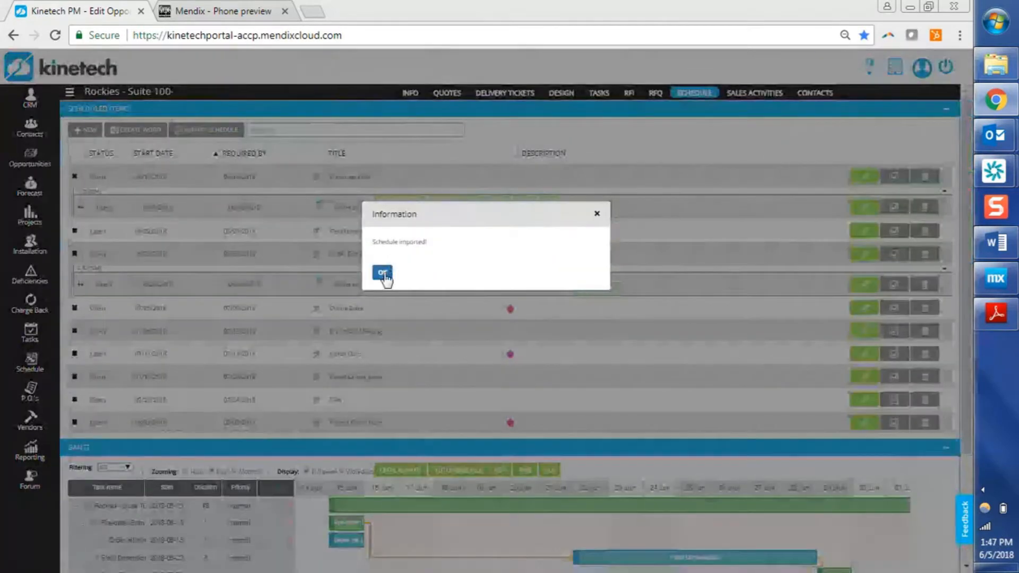
pyautogui.click(382, 273)
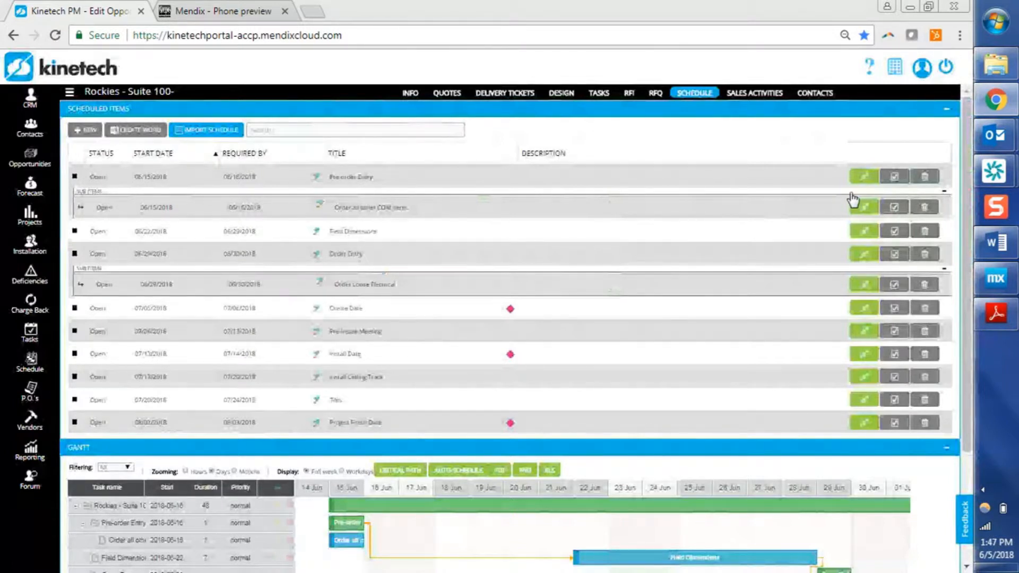
pyautogui.click(866, 178)
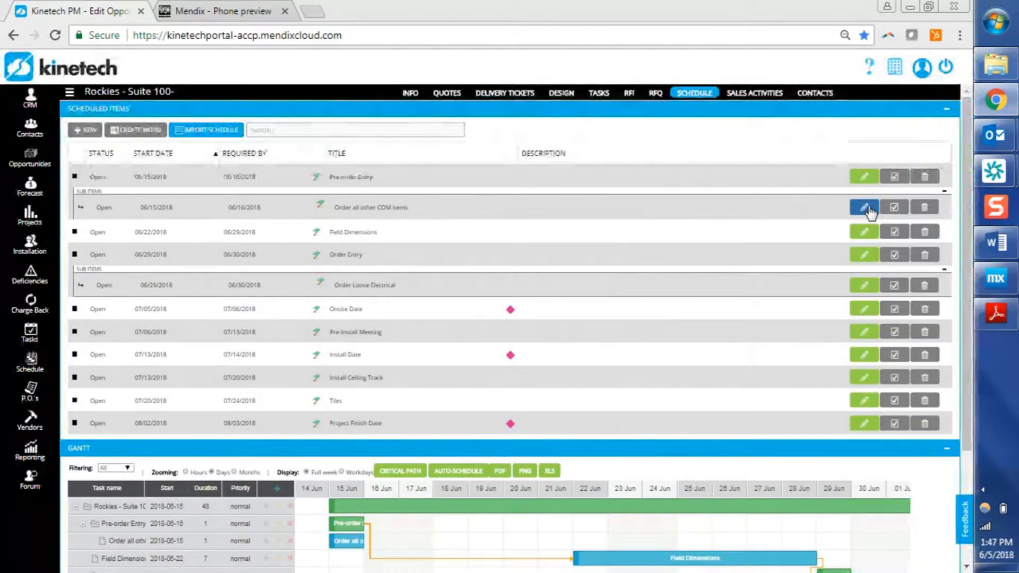
pyautogui.click(866, 208)
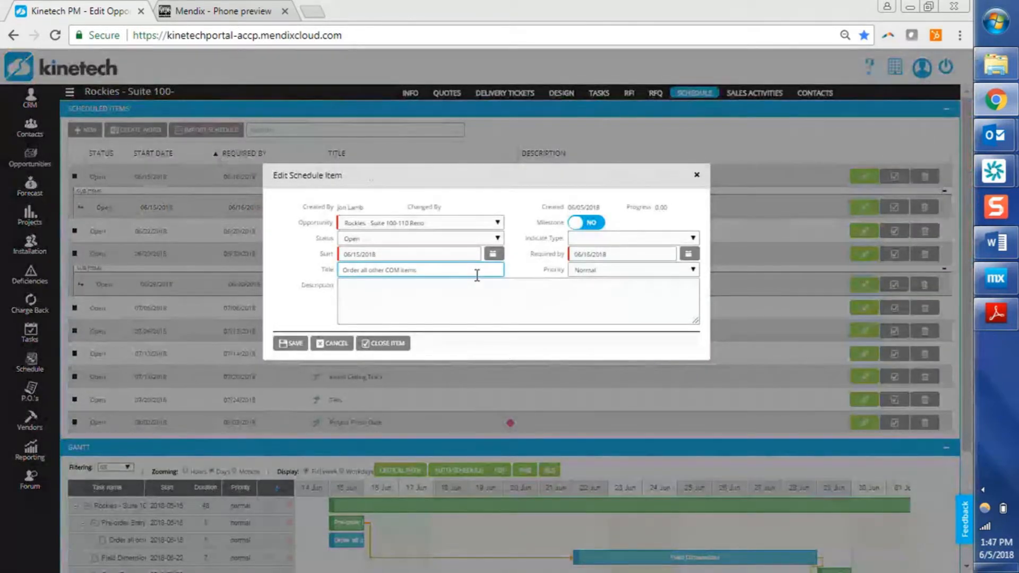
pyautogui.click(593, 223)
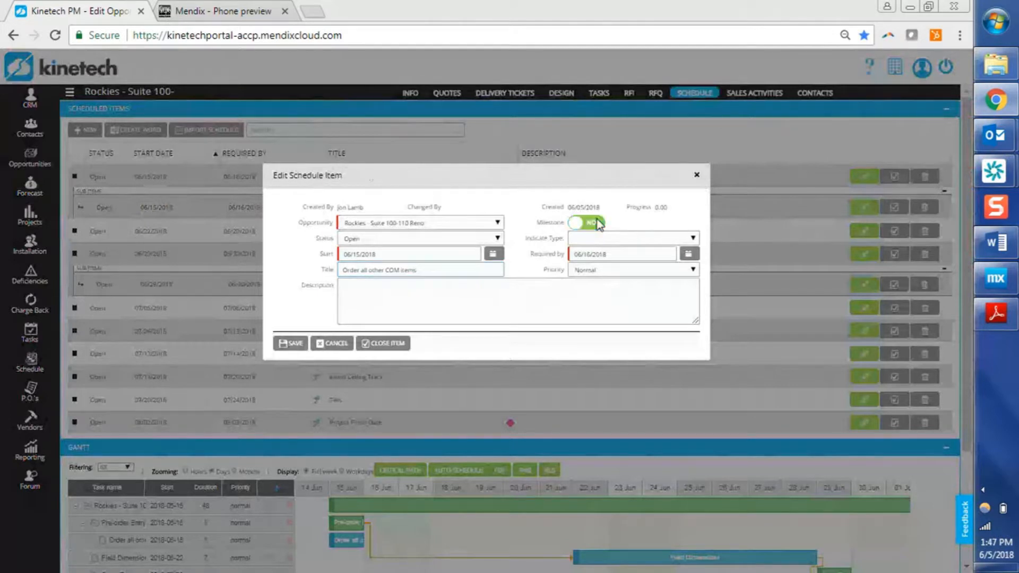
pyautogui.click(606, 240)
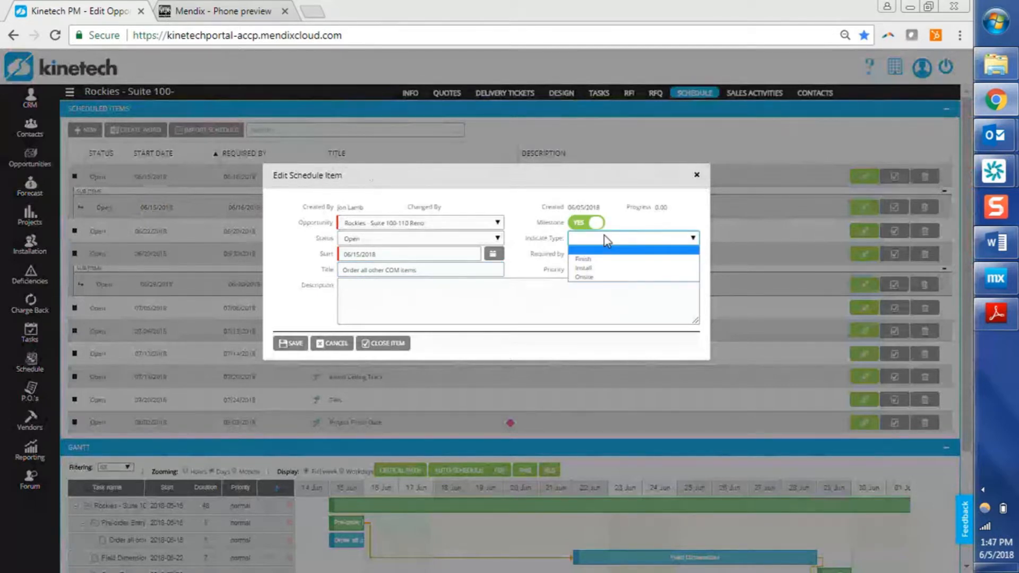
pyautogui.click(599, 277)
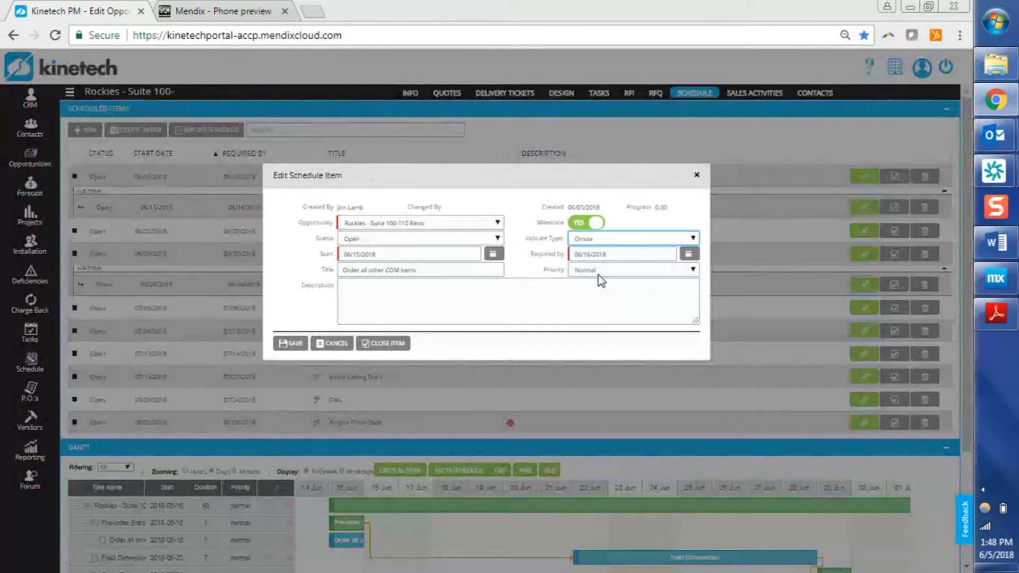
pyautogui.click(544, 299)
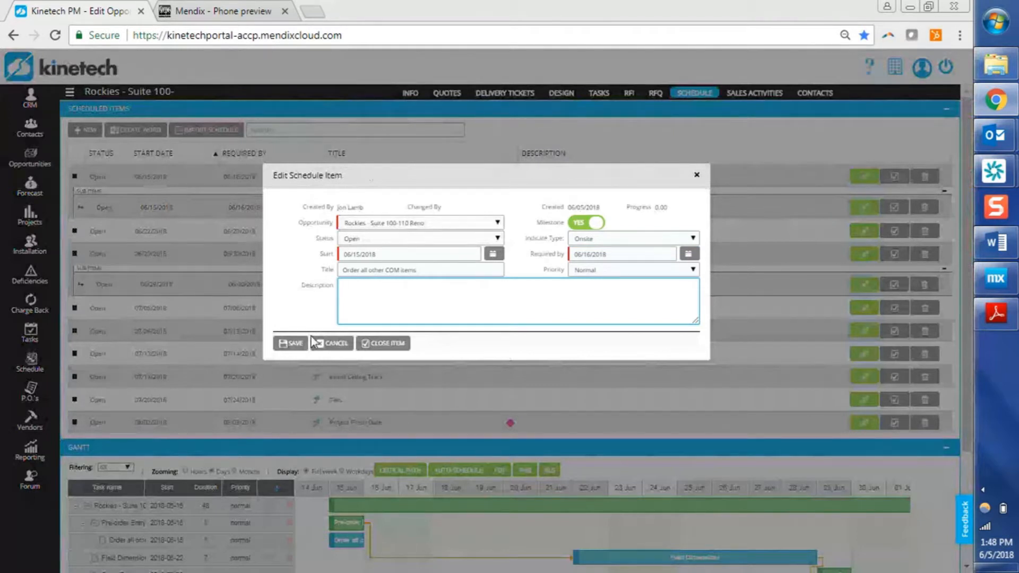
pyautogui.click(334, 345)
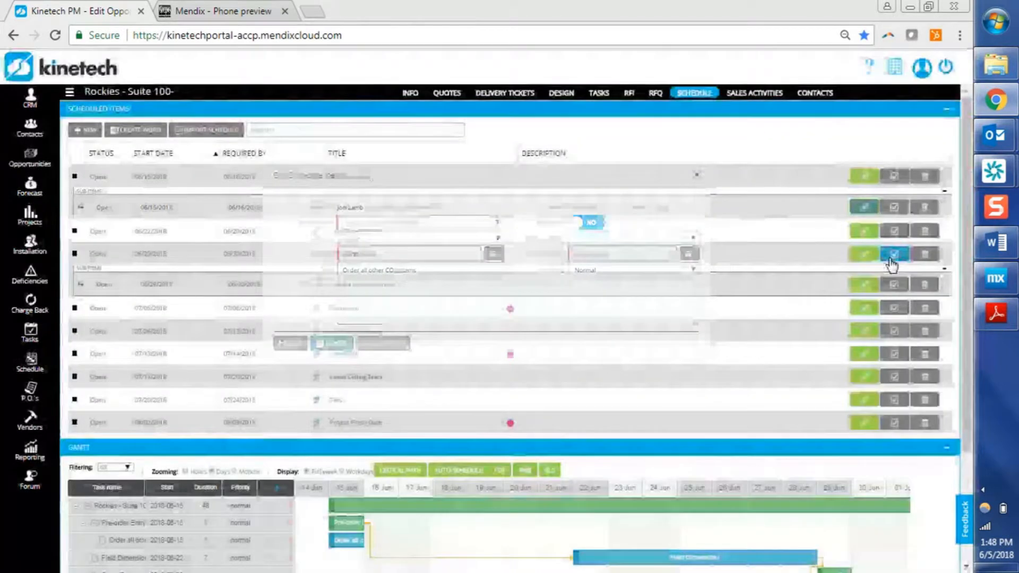
# Move the Onsite Date milestone one day later to 07/06 in the Gantt chart.
pyautogui.moveTo(963, 187); pyautogui.dragTo(970, 329)
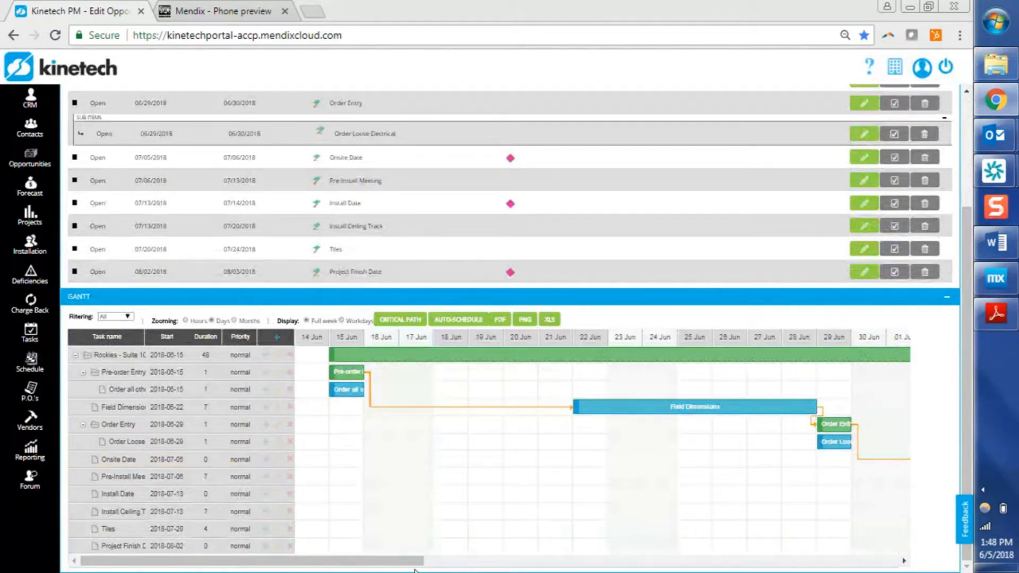
pyautogui.moveTo(384, 564); pyautogui.dragTo(677, 561)
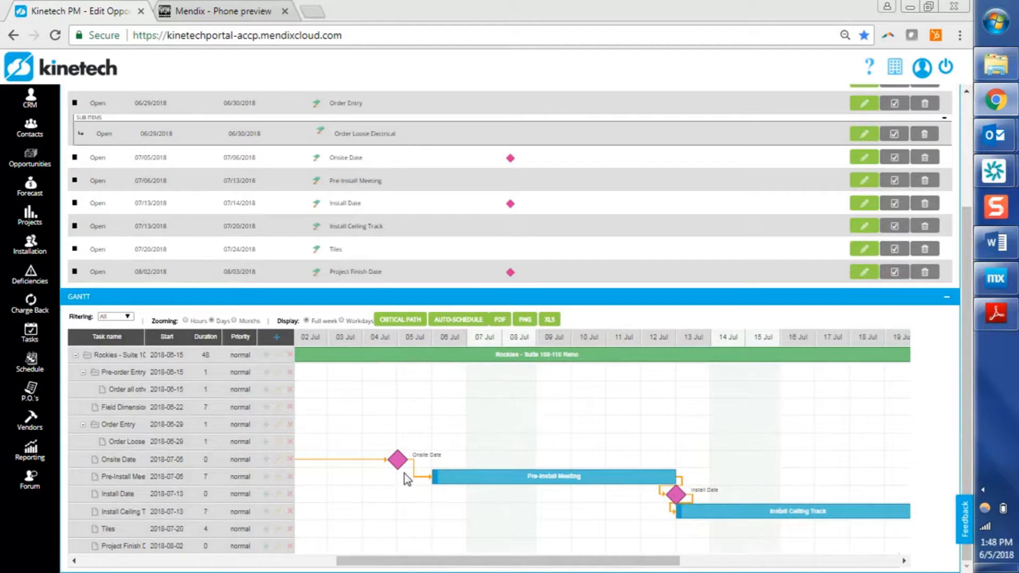
pyautogui.moveTo(400, 461); pyautogui.dragTo(446, 462)
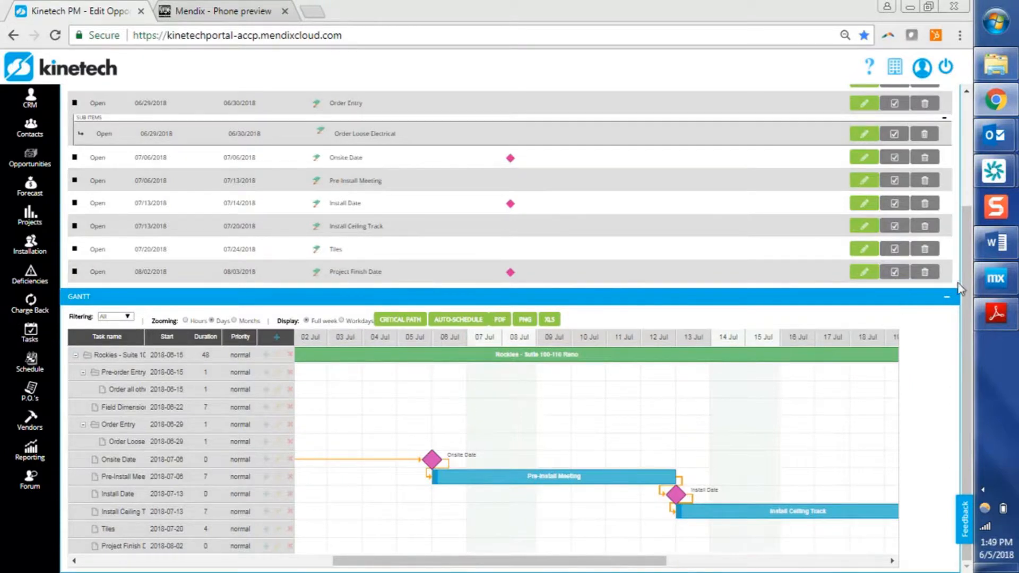
# Edit the Onsite Date milestone, setting its start and required-by dates to 07/13/2018, and save it.
pyautogui.moveTo(969, 291)
pyautogui.mouseDown()
pyautogui.moveTo(968, 240)
pyautogui.moveTo(967, 295)
pyautogui.mouseUp()
pyautogui.doubleClick(431, 460)
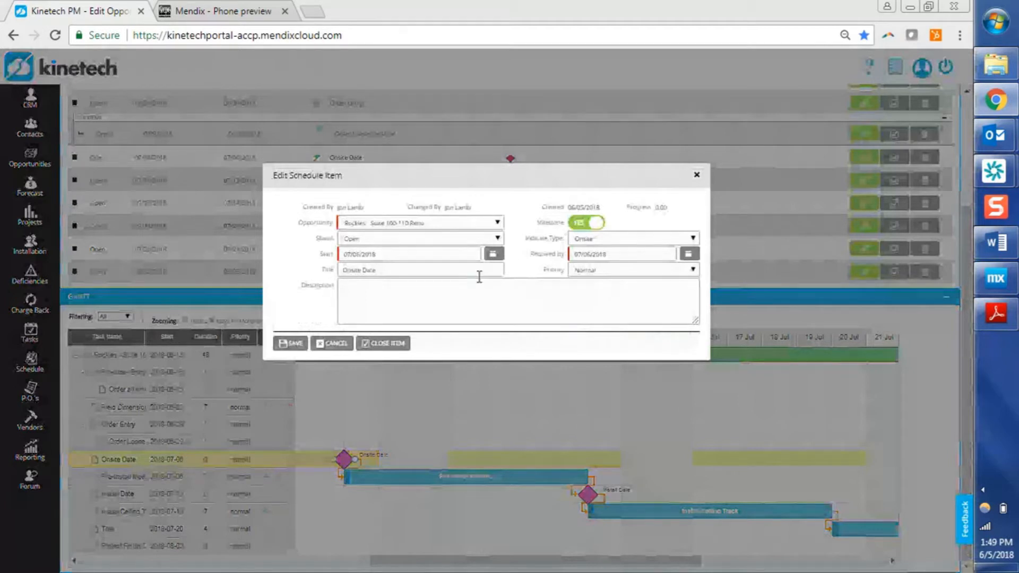
pyautogui.click(459, 259)
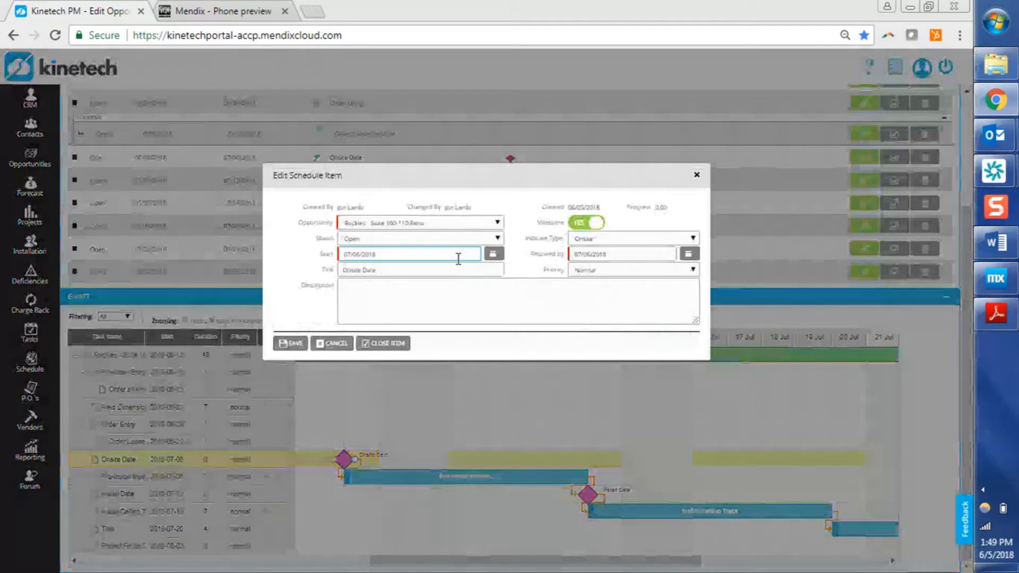
pyautogui.click(493, 254)
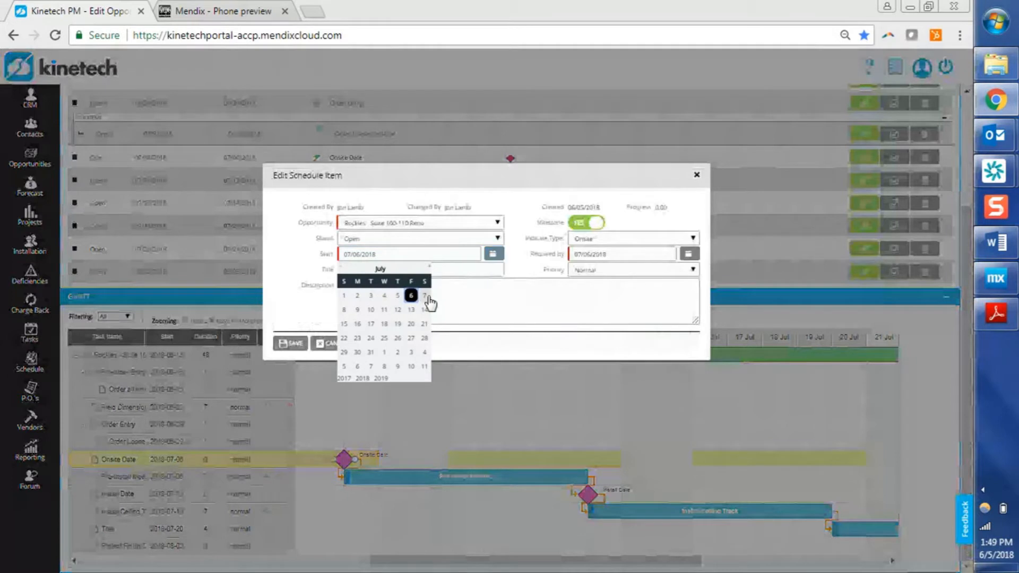
pyautogui.click(412, 310)
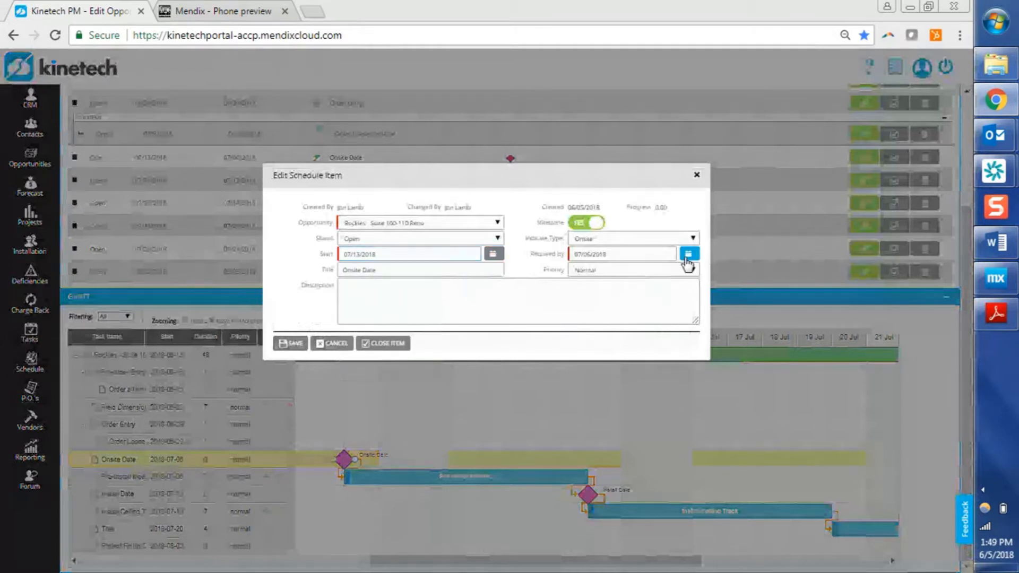
pyautogui.click(689, 254)
pyautogui.click(643, 313)
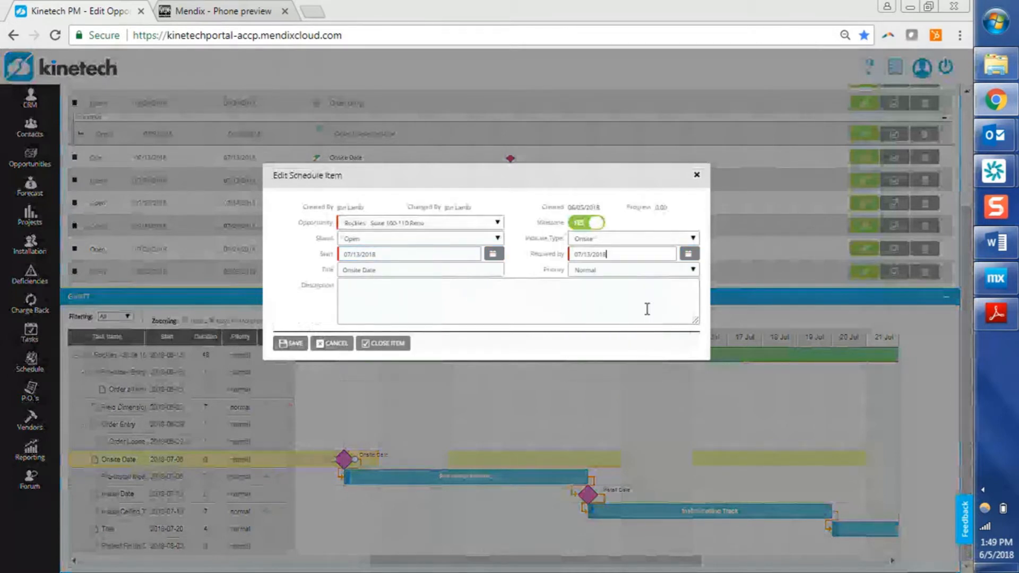
pyautogui.click(286, 344)
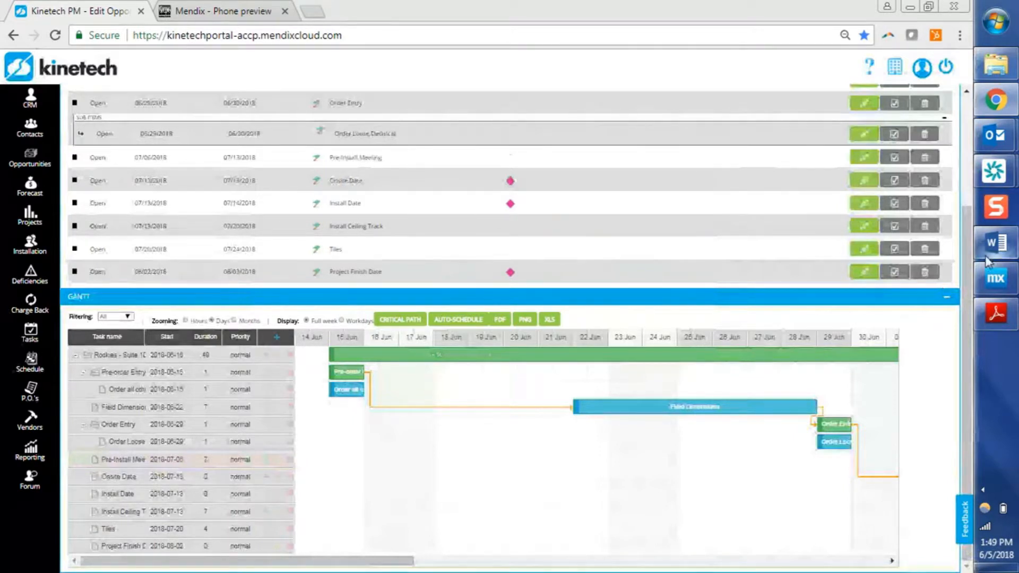
# Switch to the Word agenda document to review the Opp Schedules topics, then return to the browser.
pyautogui.click(995, 243)
pyautogui.press('Down')
pyautogui.press('Down')
pyautogui.press('Down')
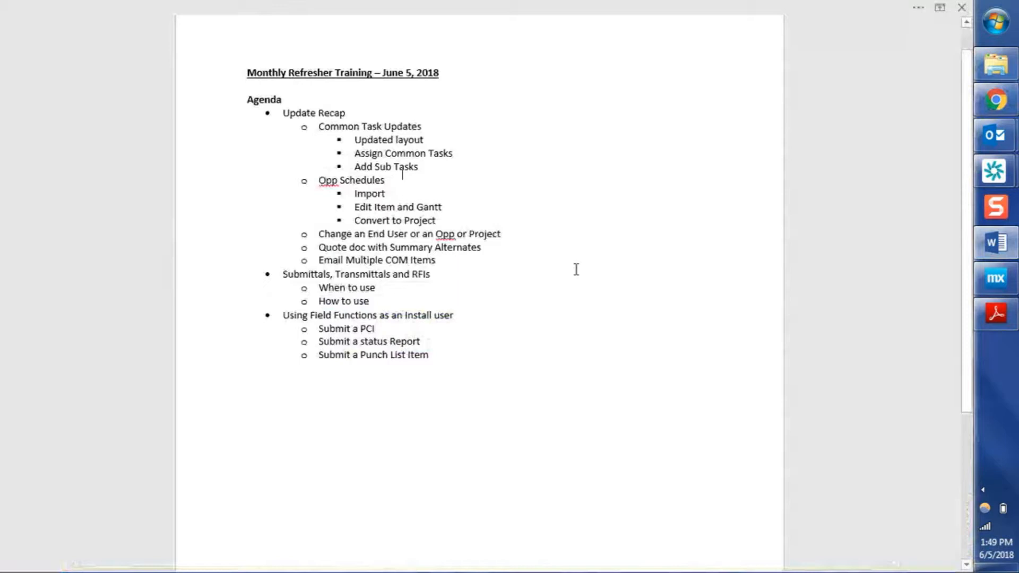
pyautogui.press('Down')
pyautogui.click(395, 221)
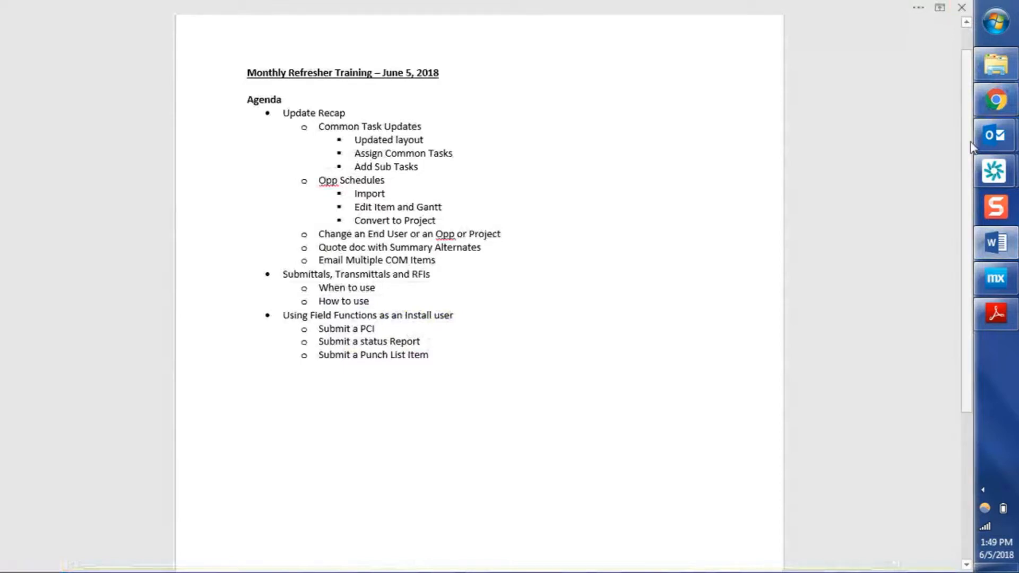
pyautogui.click(1005, 109)
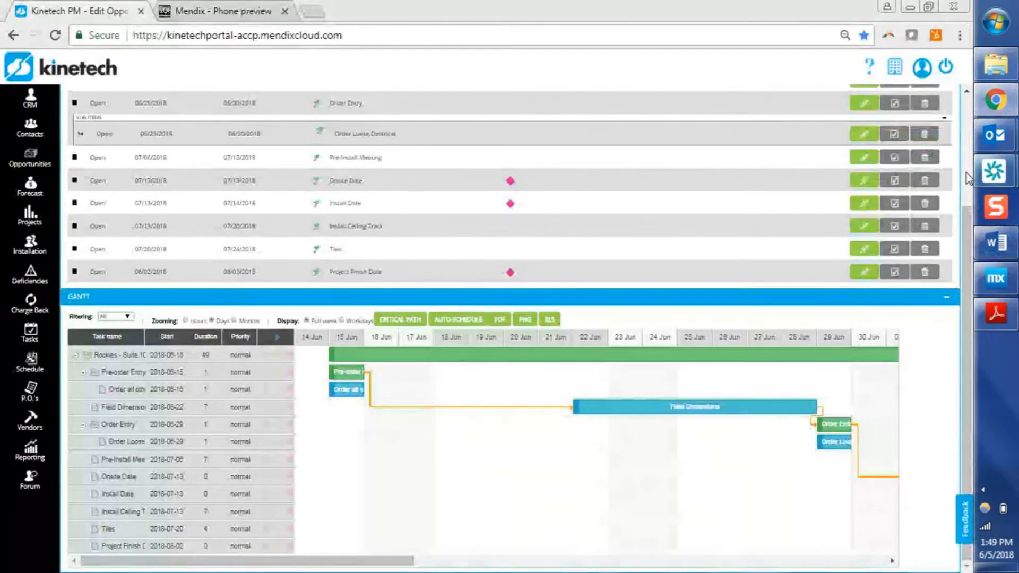
# Convert the opportunity to a project with Primary Success Factor set to Price.
pyautogui.scroll(3, 967, 177)
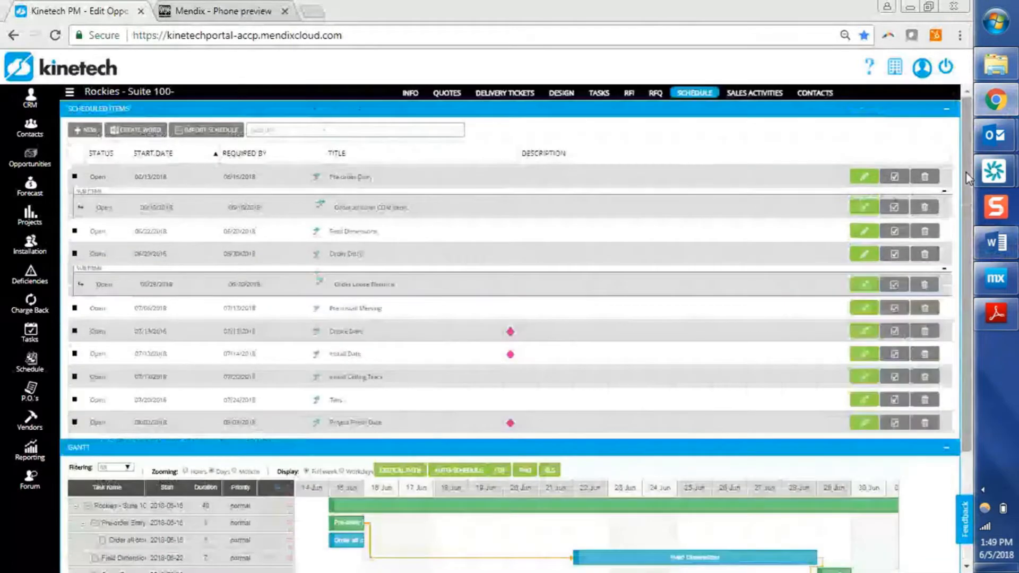
pyautogui.click(417, 97)
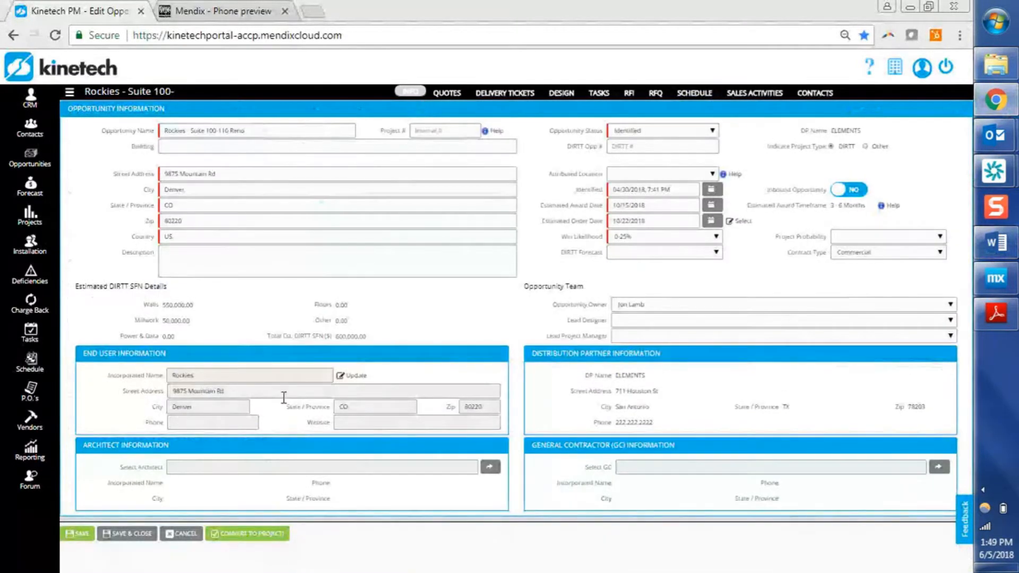
pyautogui.click(248, 533)
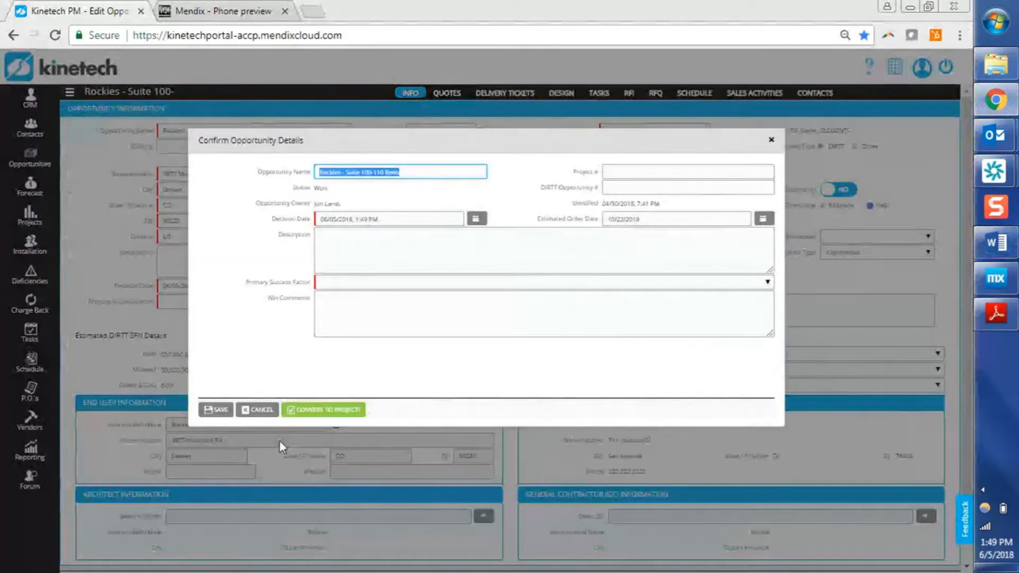
pyautogui.click(361, 279)
pyautogui.click(347, 319)
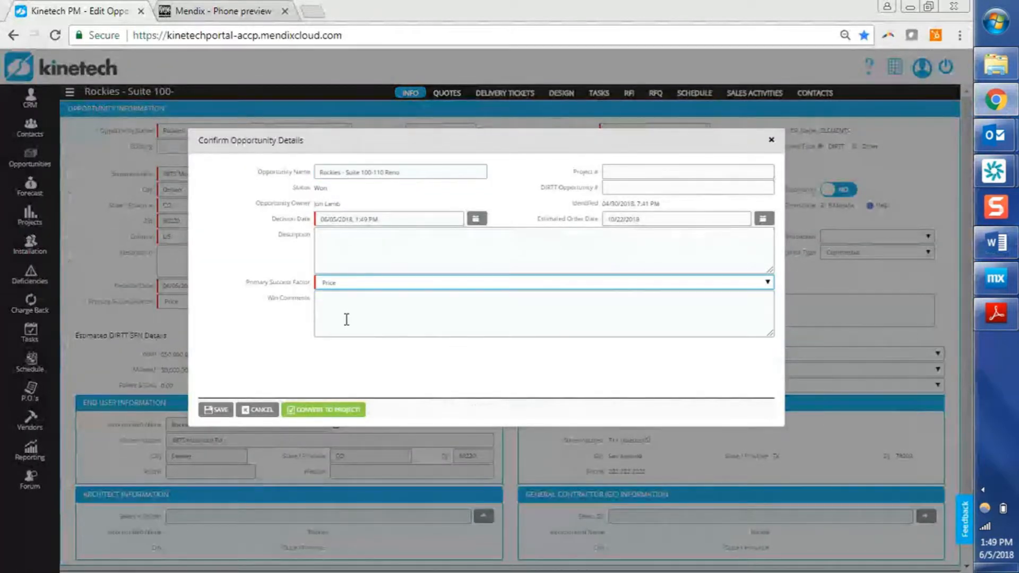
pyautogui.click(307, 411)
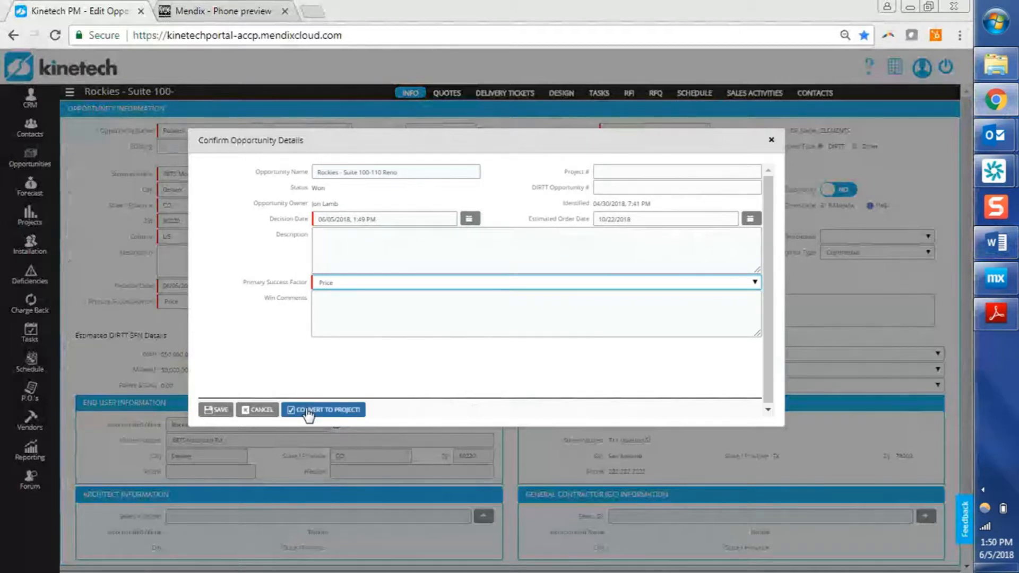
pyautogui.click(308, 413)
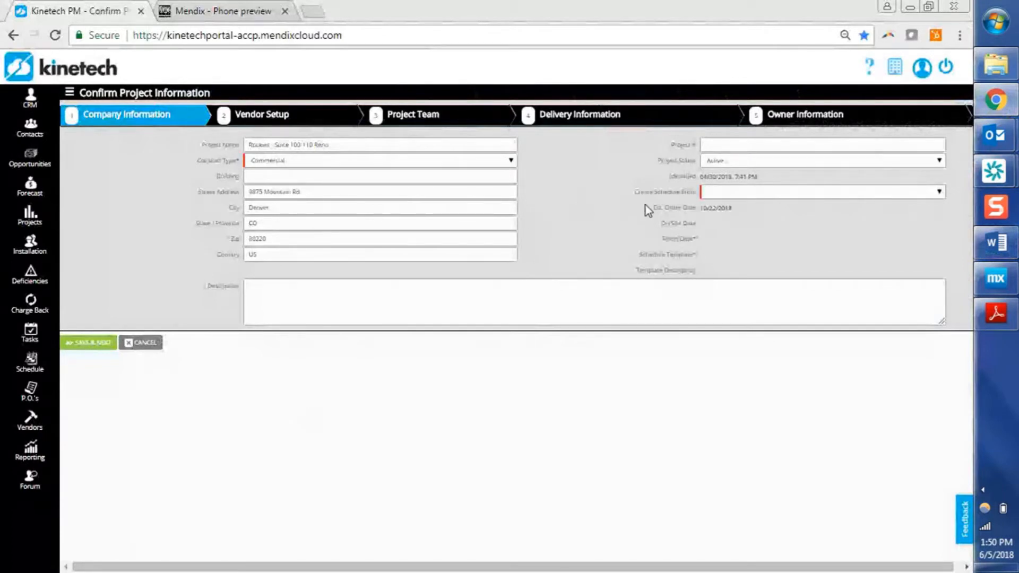
# Try the Use Template and No Schedule options for the project's schedule source, acknowledging each warning.
pyautogui.click(725, 192)
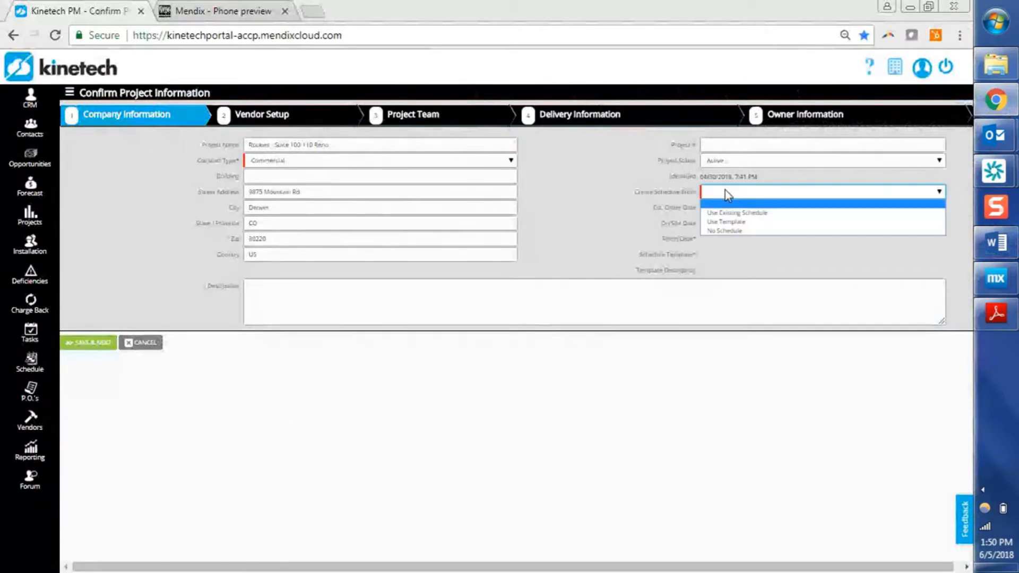
pyautogui.click(806, 220)
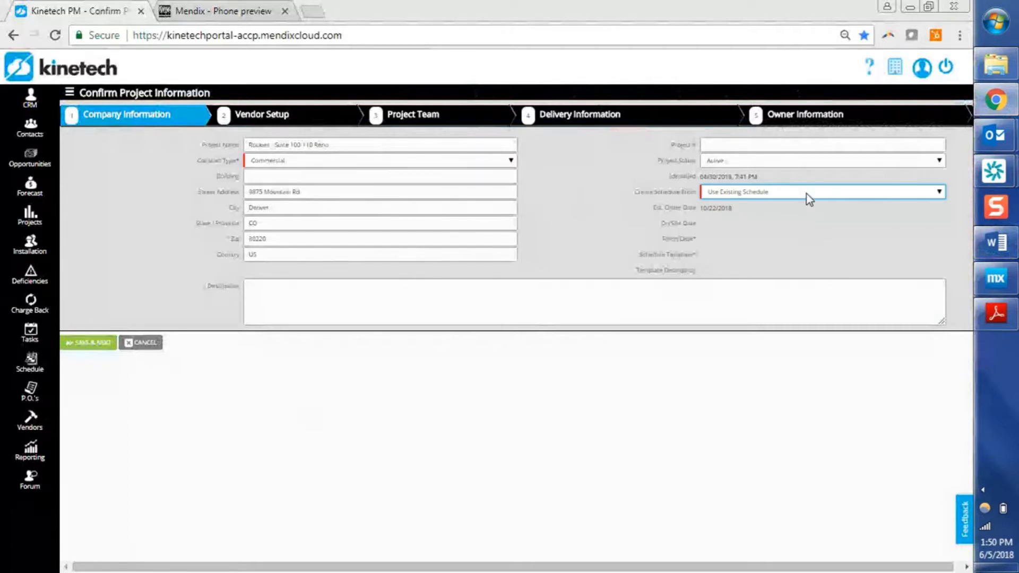
pyautogui.click(808, 198)
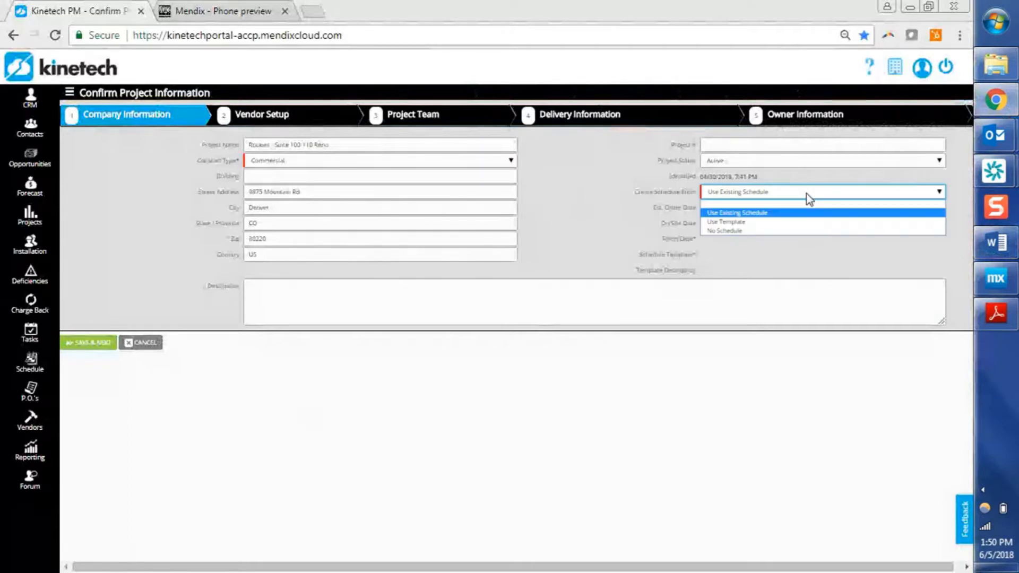
pyautogui.click(801, 222)
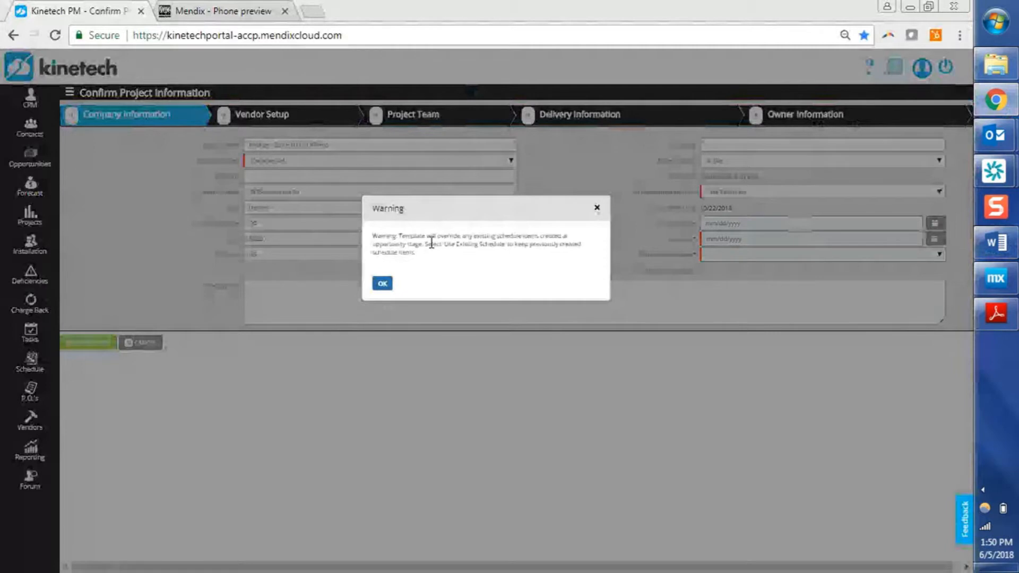
pyautogui.click(383, 284)
pyautogui.click(804, 192)
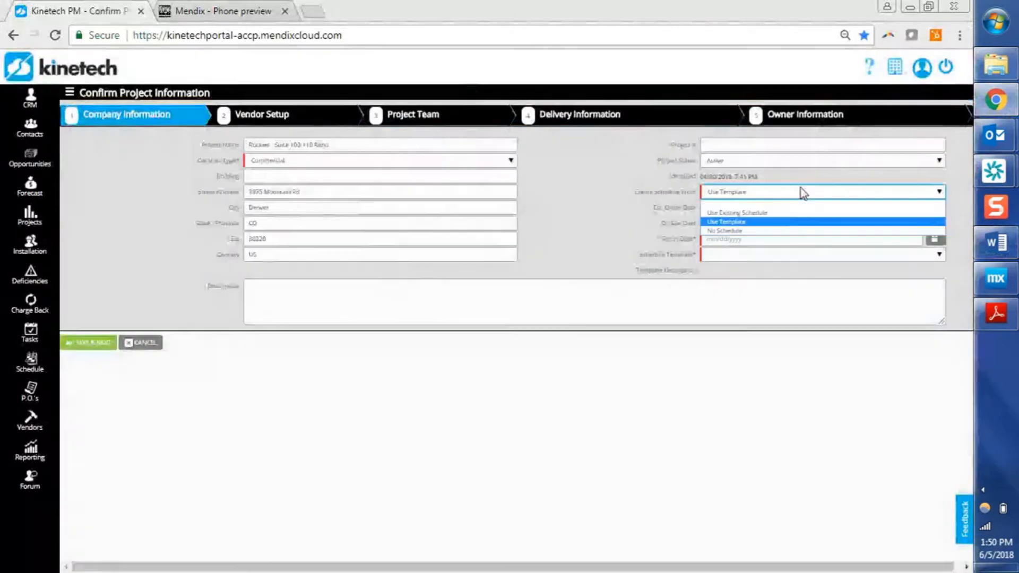
pyautogui.click(771, 231)
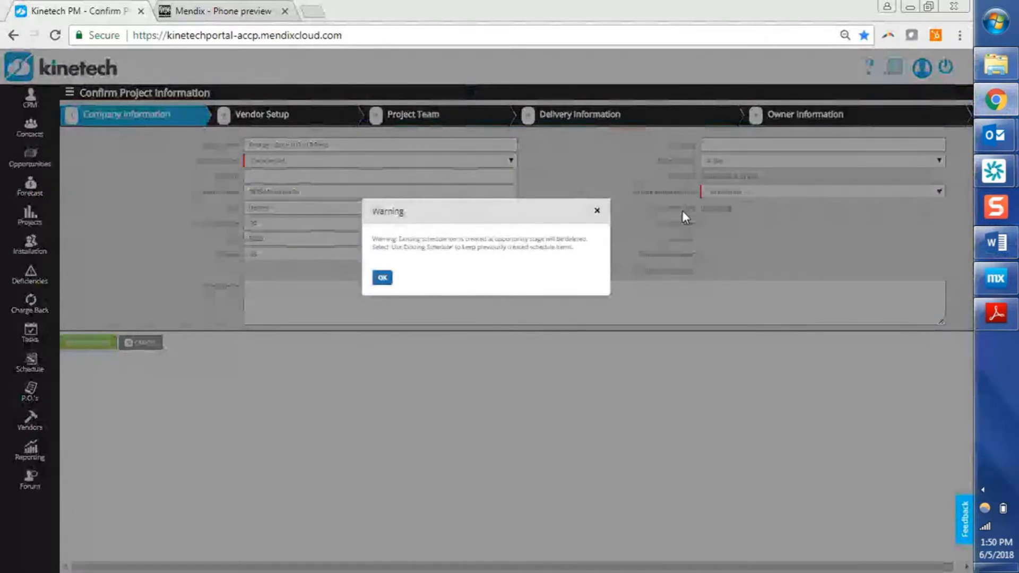
pyautogui.click(387, 281)
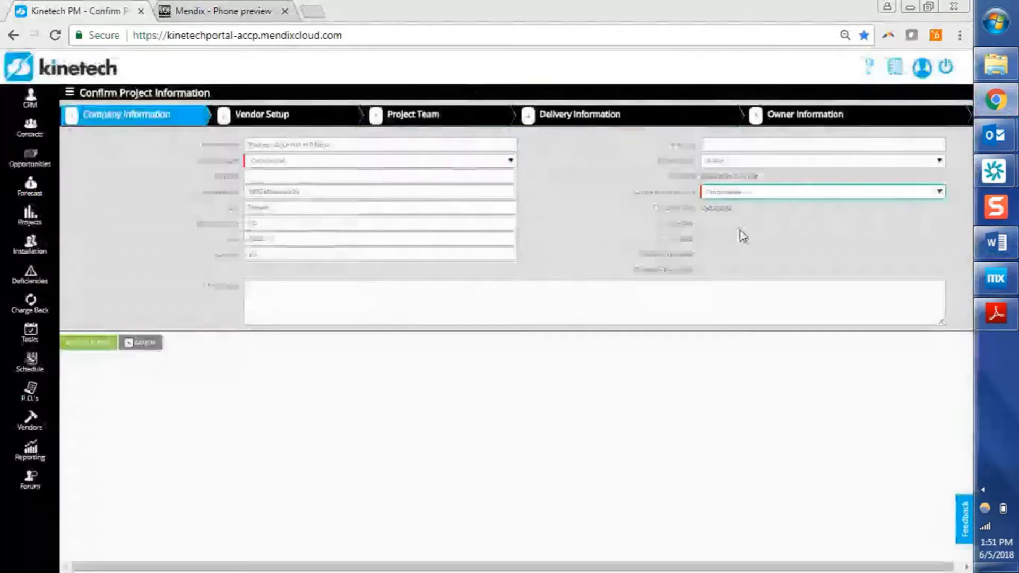
# Set the schedule source to Use Existing Schedule and save to continue to Vendor Setup.
pyautogui.click(756, 195)
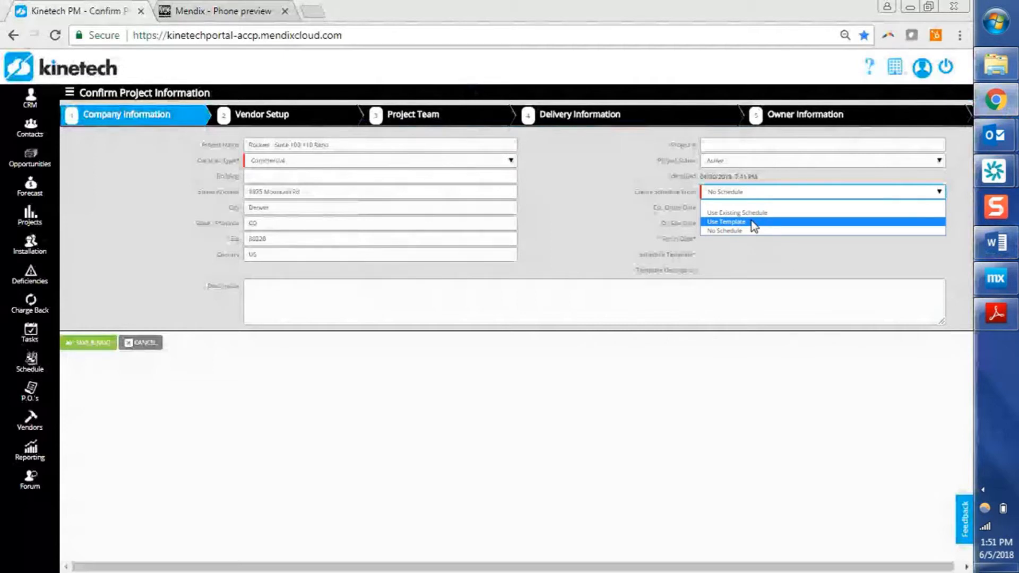
pyautogui.click(752, 212)
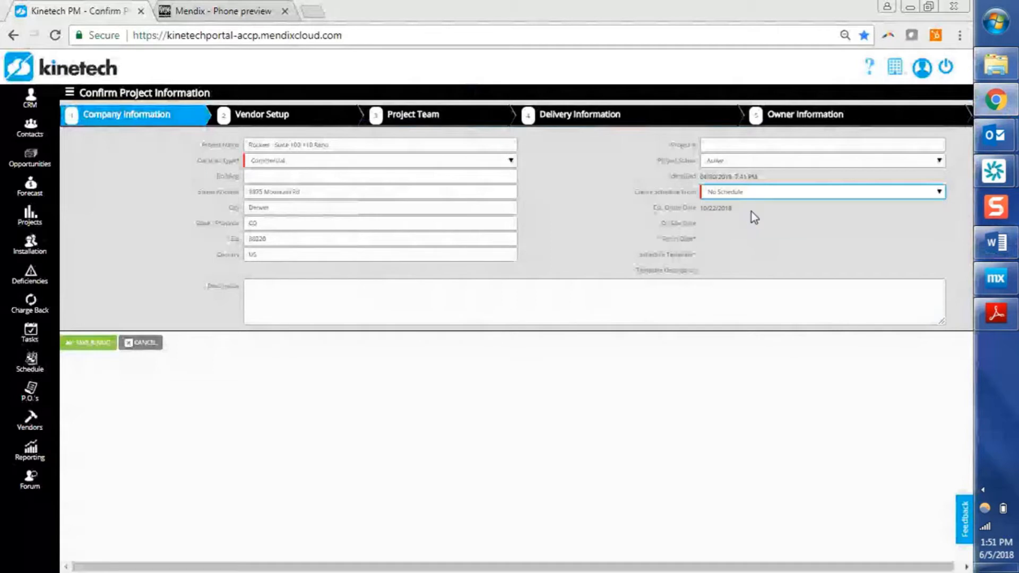
pyautogui.click(98, 345)
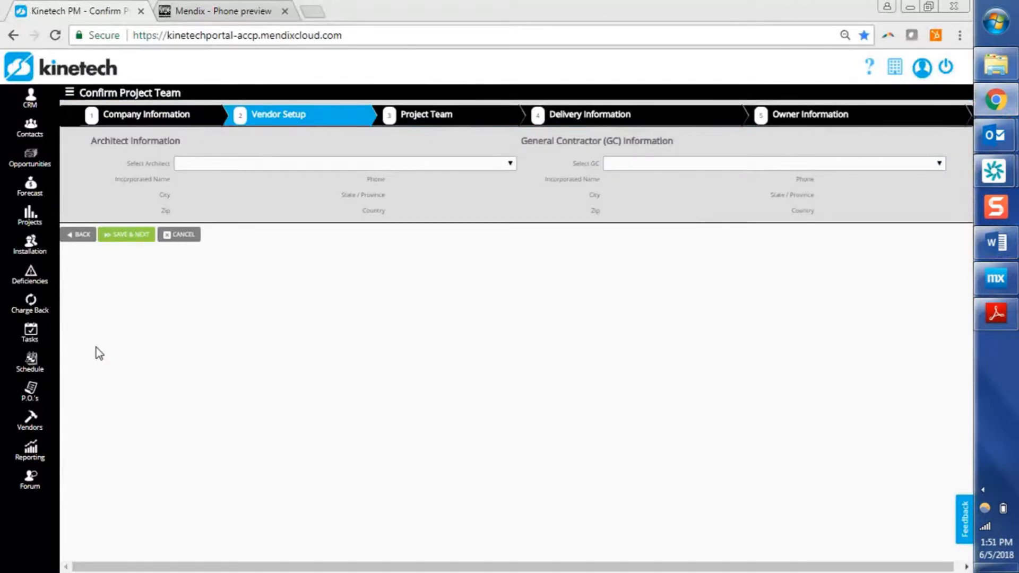
# Advance through the Project Team and Delivery Information steps to finish converting the opportunity to a project.
pyautogui.click(129, 235)
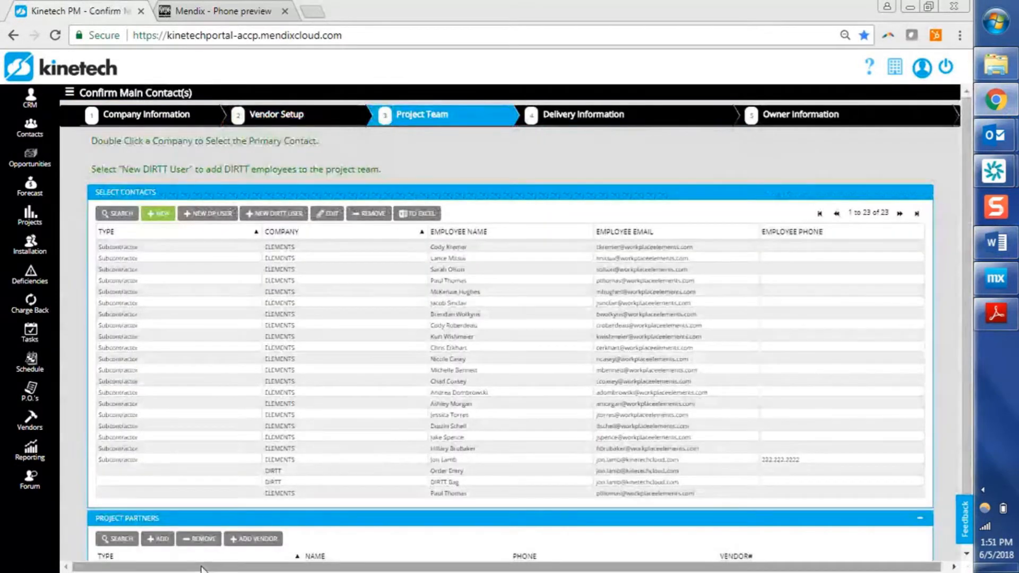
pyautogui.click(967, 553)
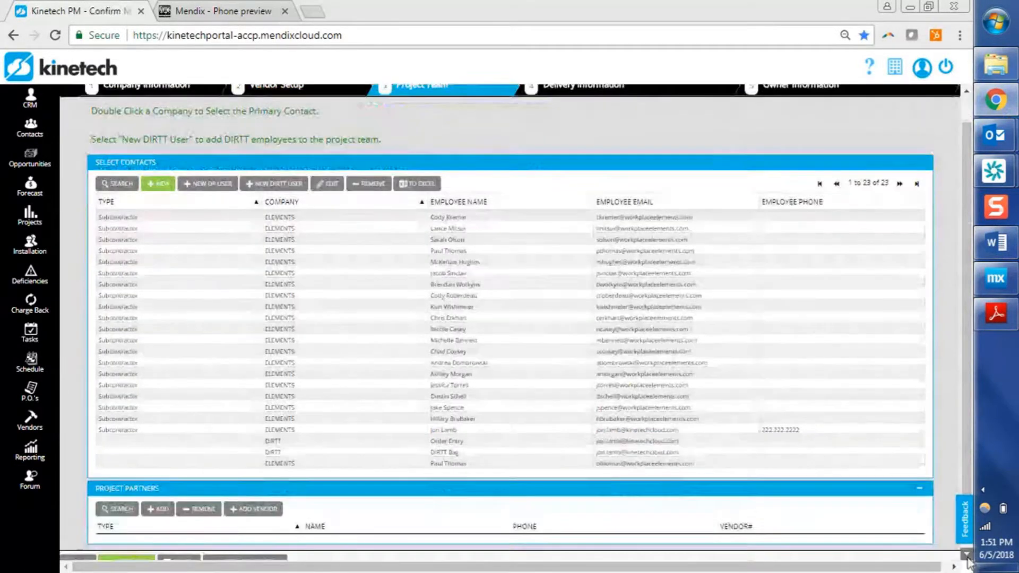
pyautogui.click(129, 549)
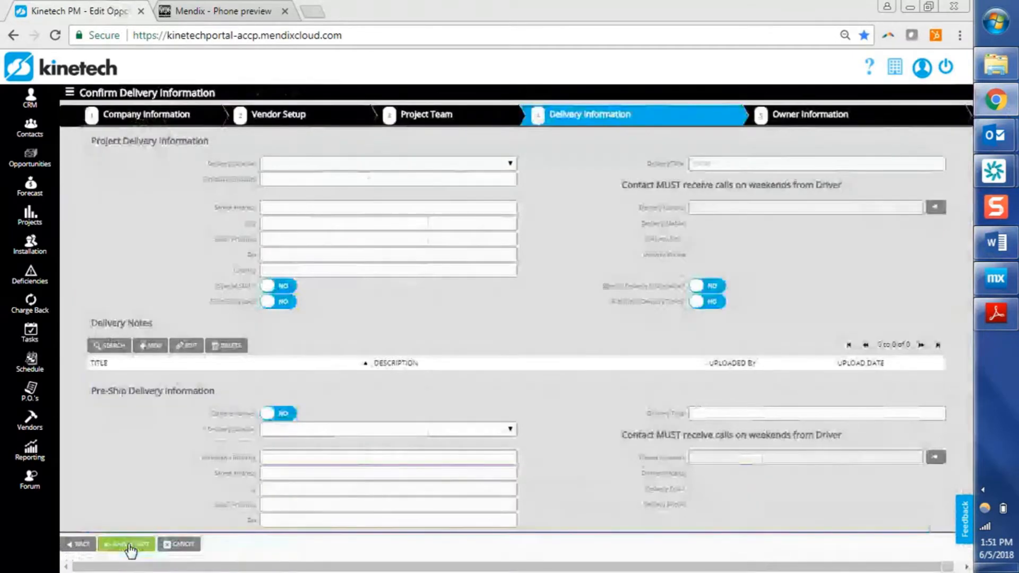
pyautogui.click(130, 548)
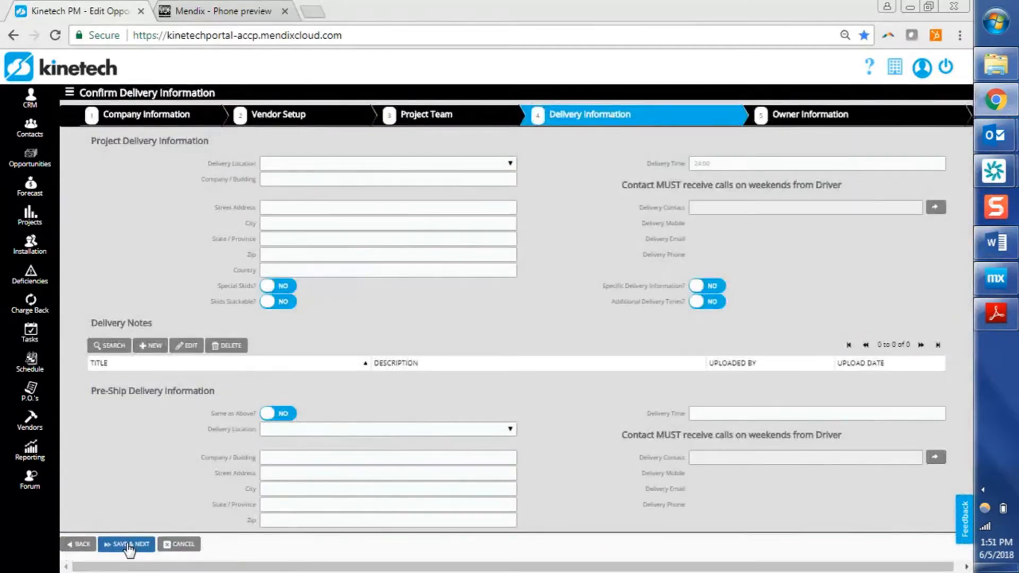
pyautogui.click(156, 329)
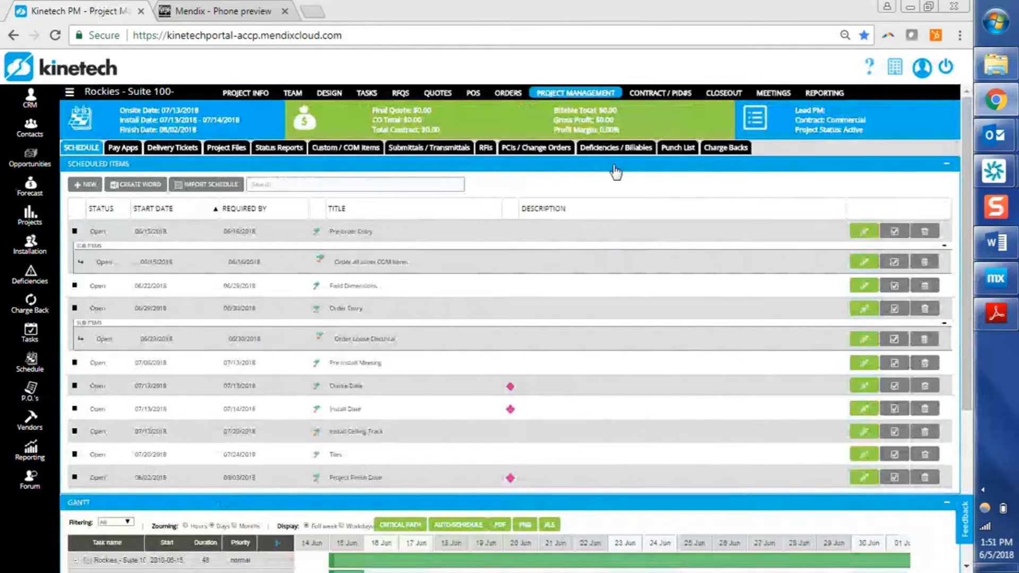
# Switch to the Word agenda document to review the remaining topics and return to the browser.
pyautogui.click(1005, 248)
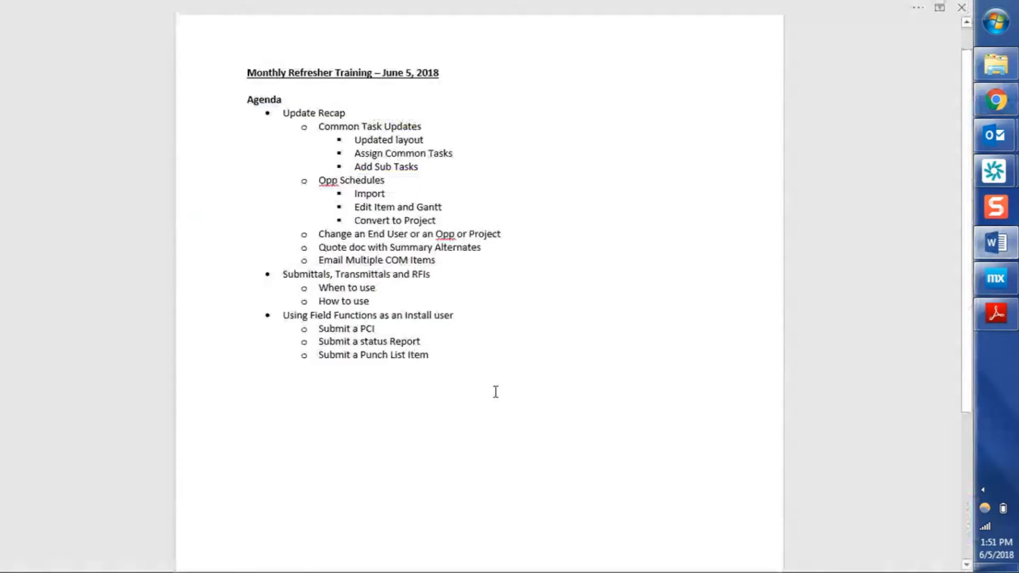
pyautogui.press('Up')
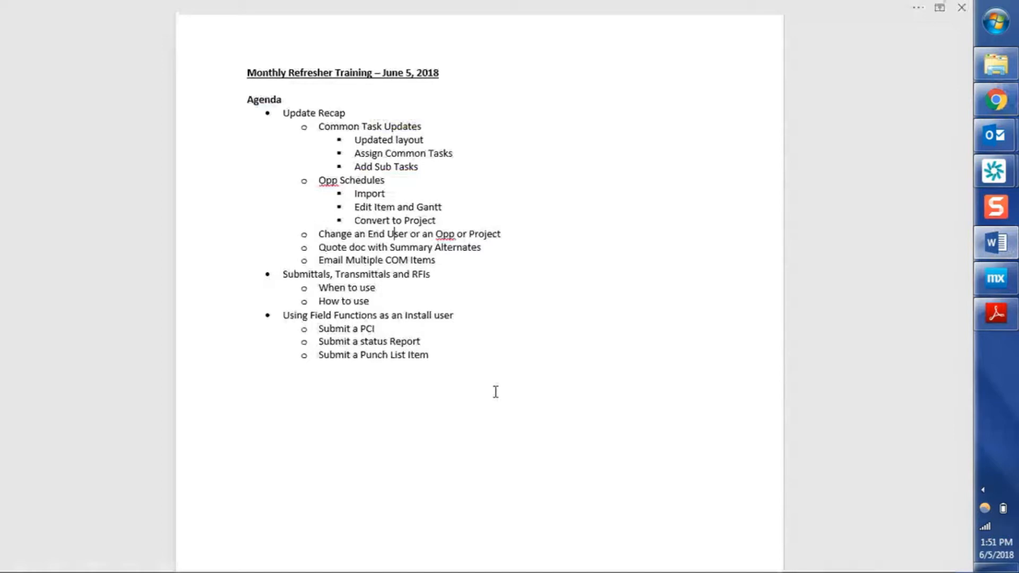
pyautogui.click(999, 247)
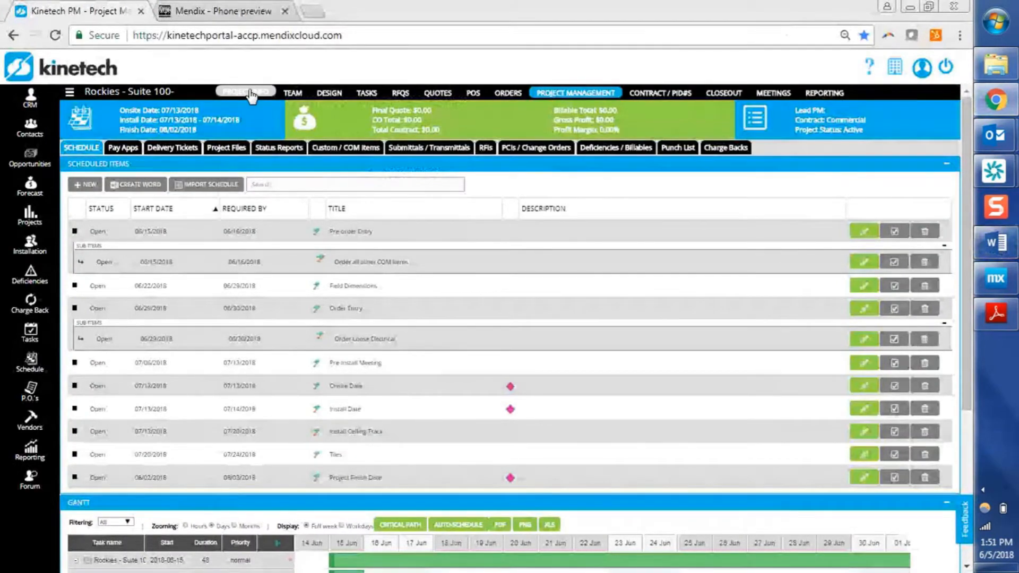
# Open the project's info and cycle the end user address selection through Jobsite and Other back to CRM Address.
pyautogui.click(250, 94)
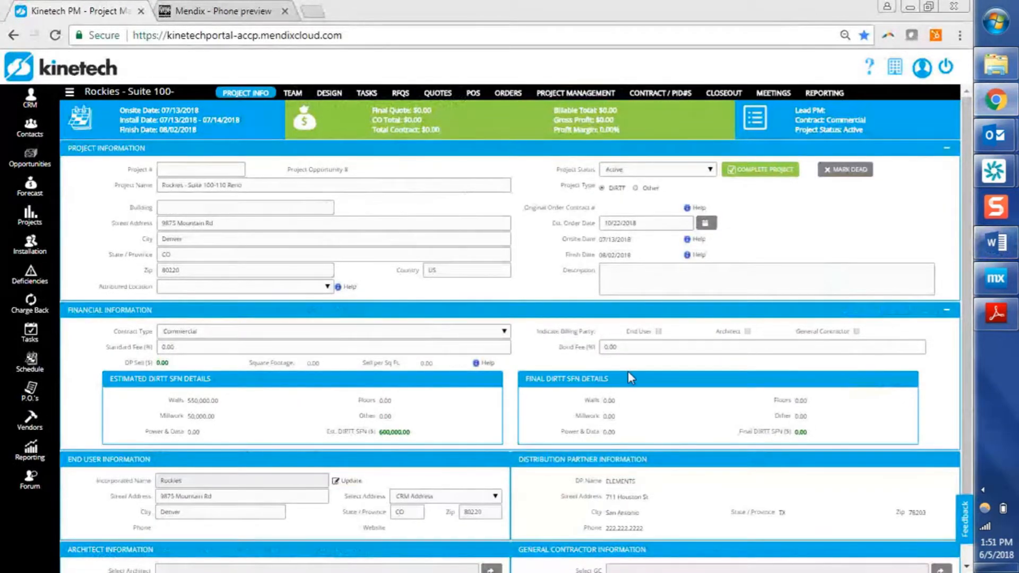
pyautogui.moveTo(963, 218); pyautogui.dragTo(961, 297)
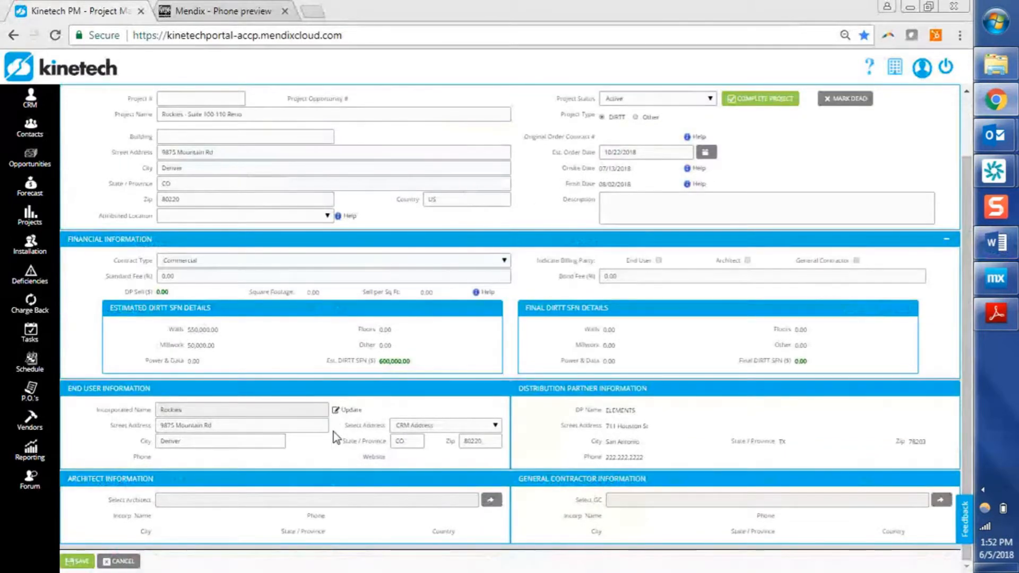
pyautogui.click(428, 426)
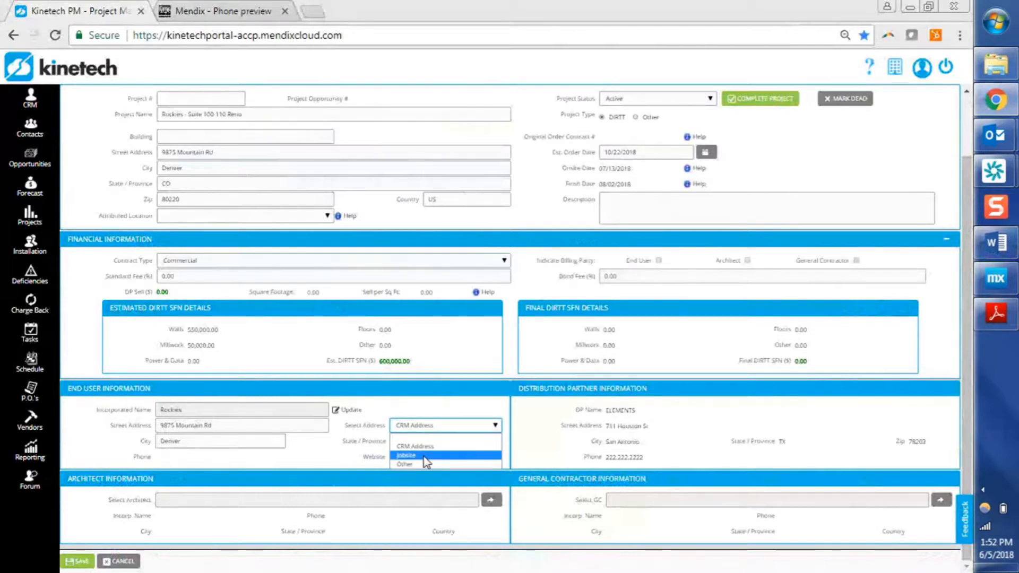
pyautogui.click(424, 456)
pyautogui.click(421, 428)
pyautogui.click(412, 465)
pyautogui.click(430, 430)
pyautogui.click(419, 446)
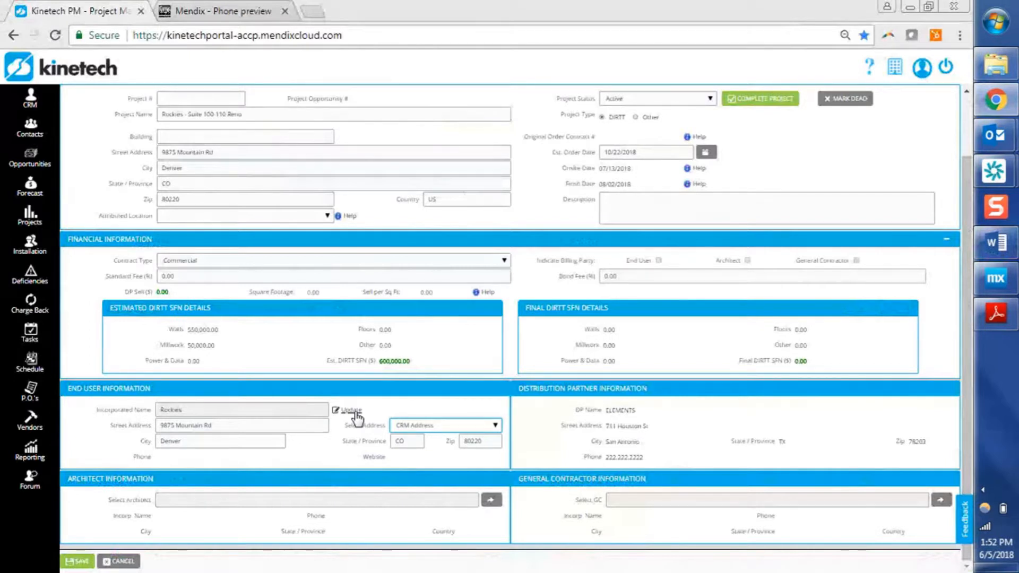
# Update the project's end user to Coors, proceeding past the confirmation, and save the project.
pyautogui.click(353, 412)
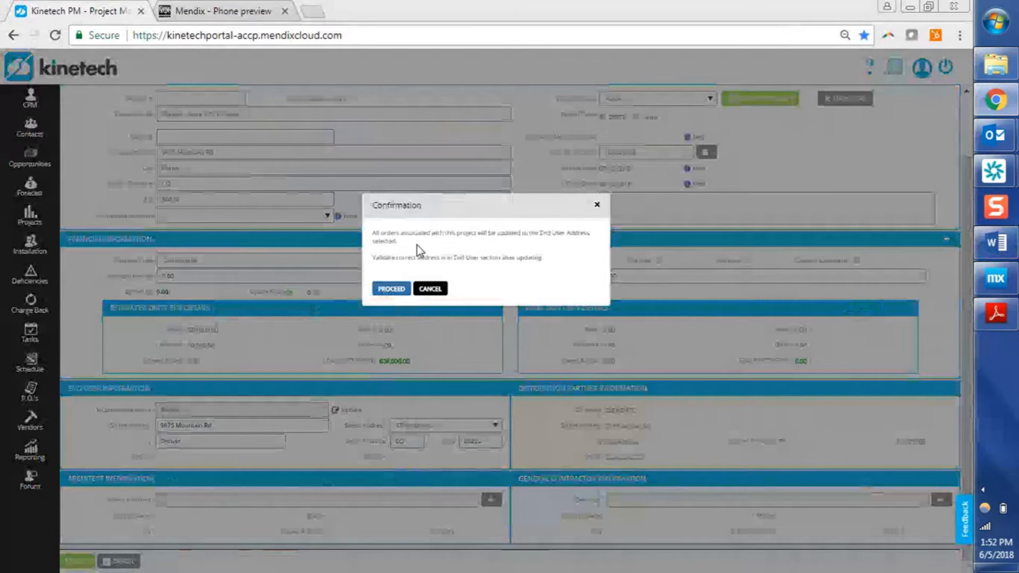
pyautogui.click(395, 289)
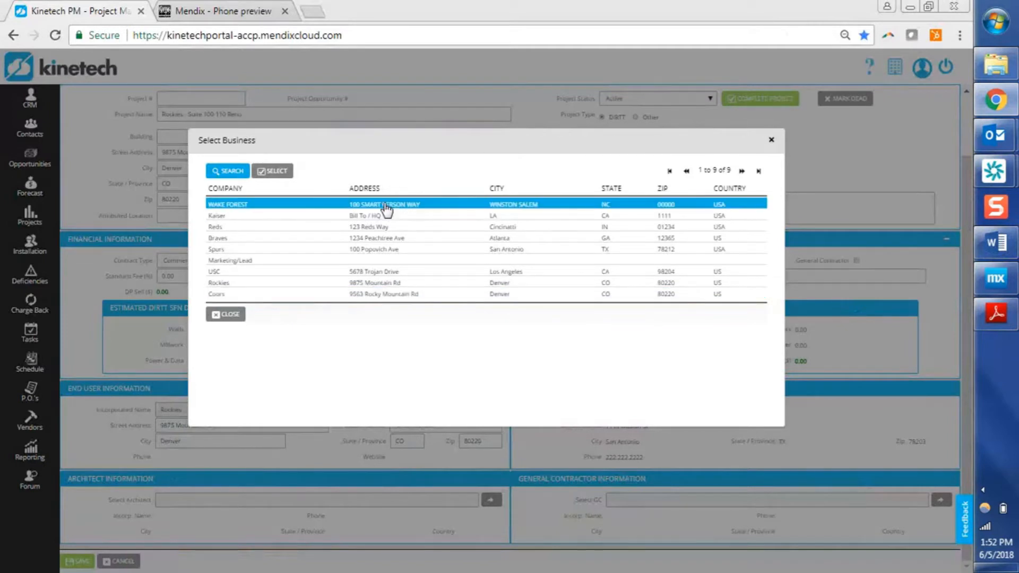
pyautogui.click(366, 295)
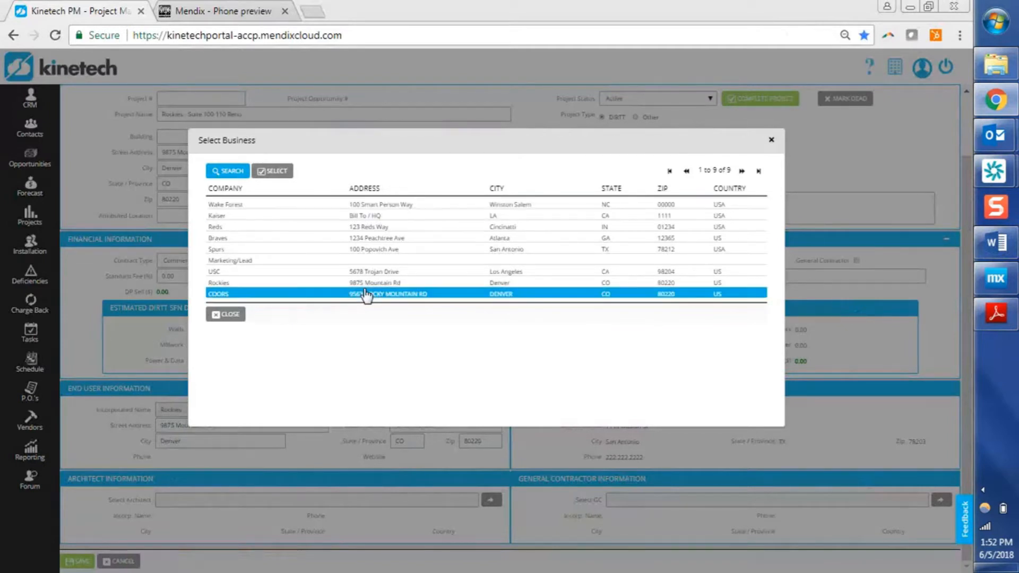
pyautogui.click(338, 285)
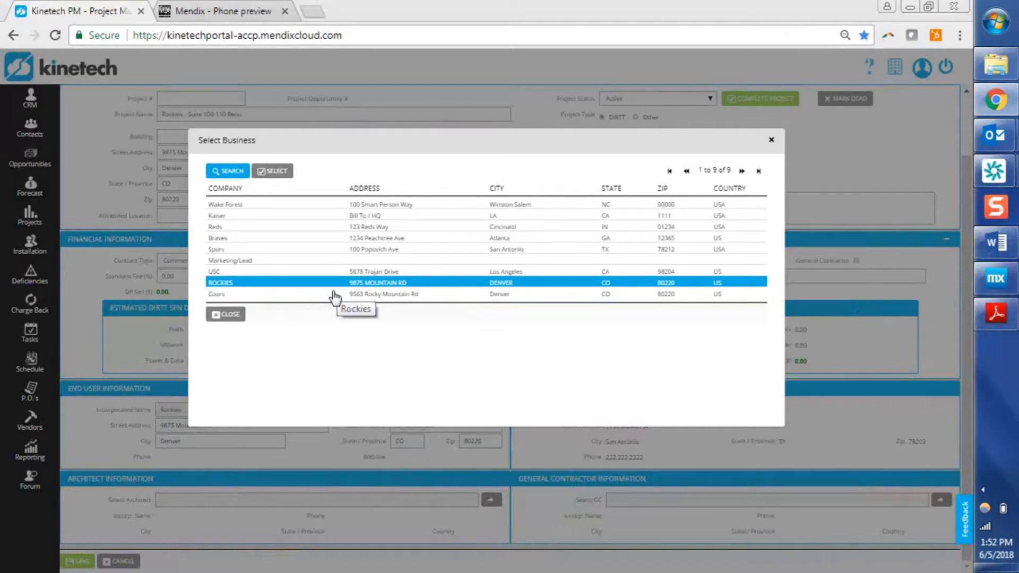
pyautogui.click(335, 294)
pyautogui.doubleClick(334, 293)
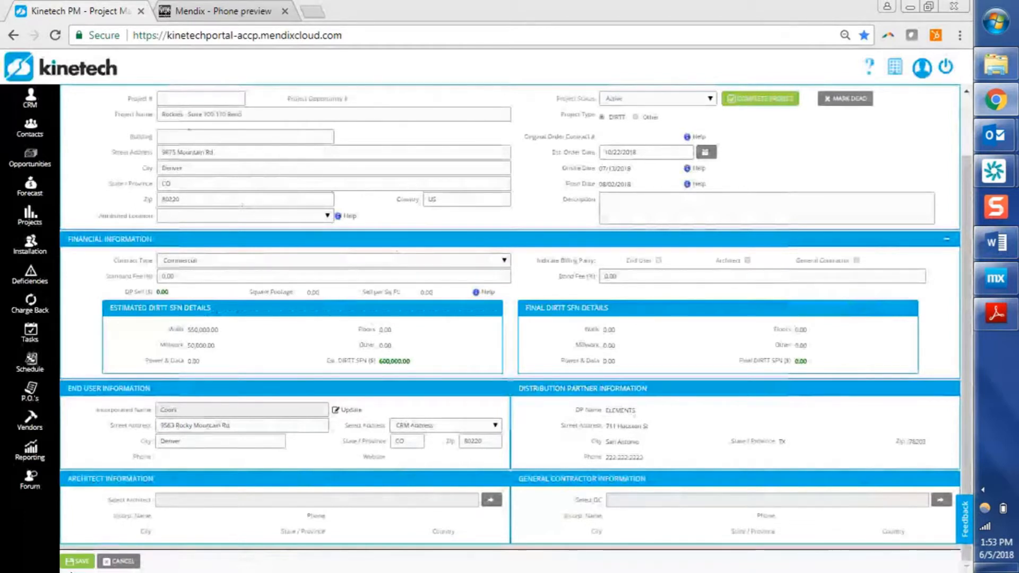
pyautogui.click(78, 562)
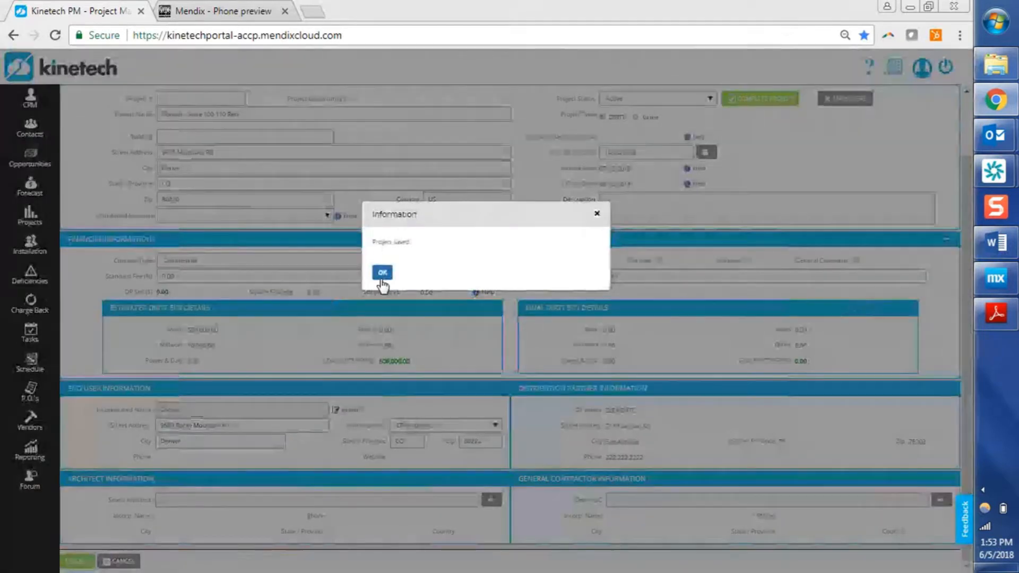
pyautogui.click(382, 273)
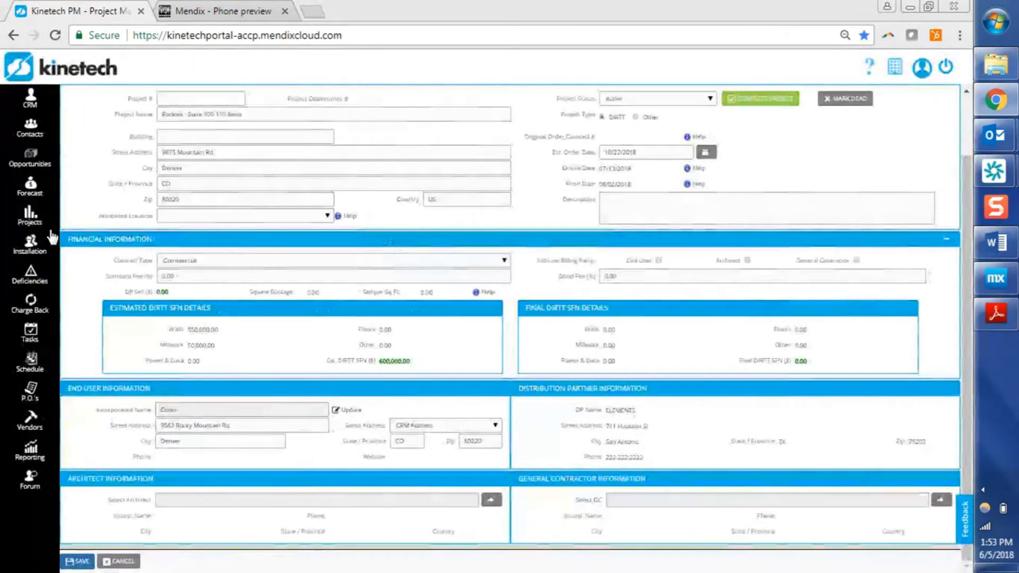
# Open the Coors - 4th Floor Reno opportunity and open, then close, its end user business selection.
pyautogui.click(33, 161)
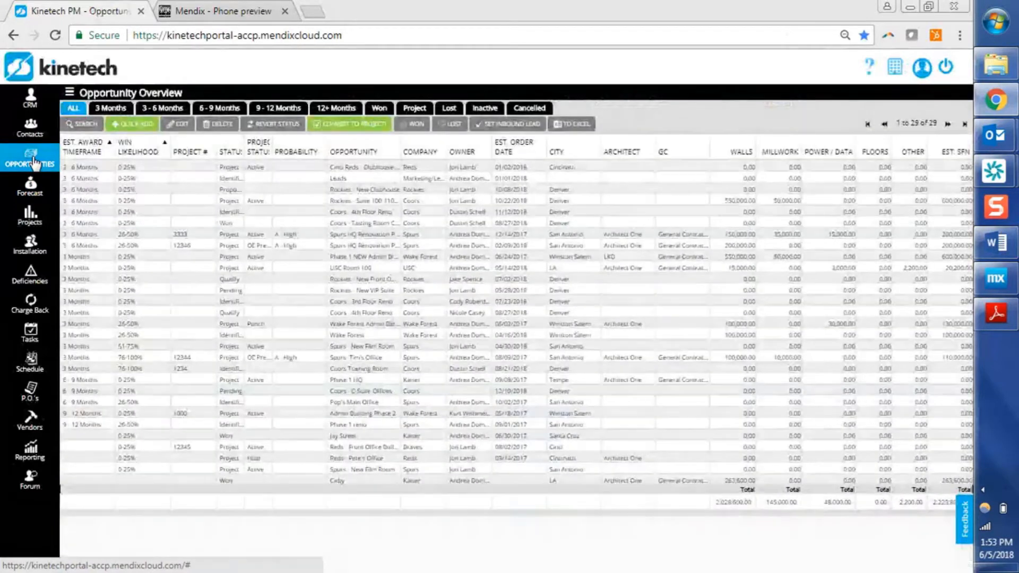
pyautogui.doubleClick(235, 214)
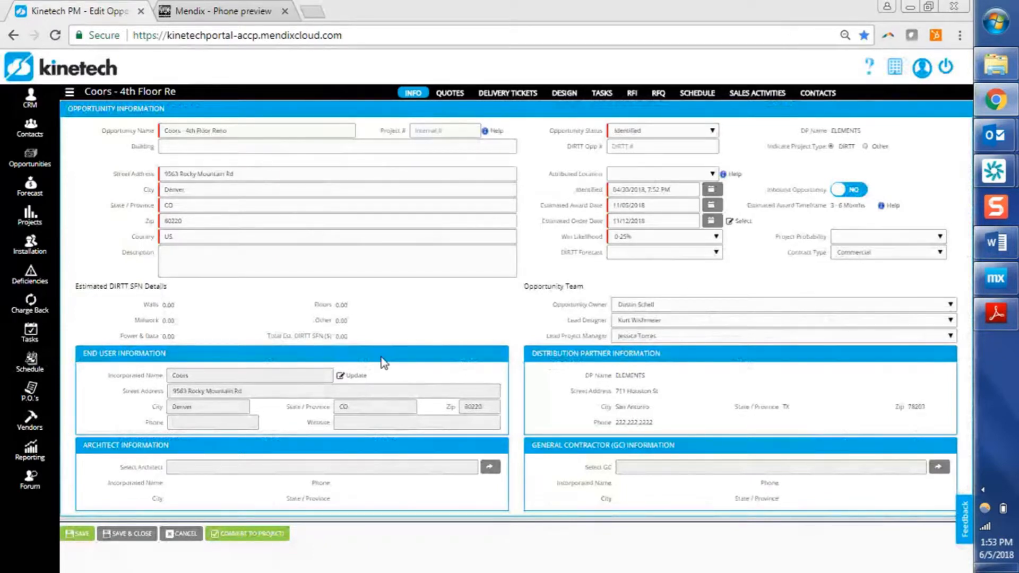
pyautogui.click(365, 377)
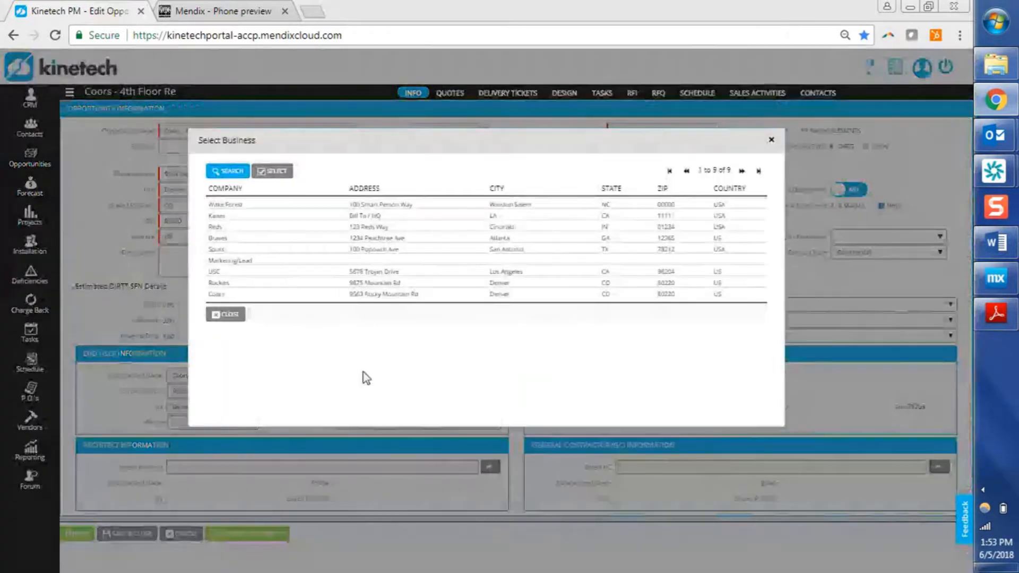
pyautogui.click(227, 315)
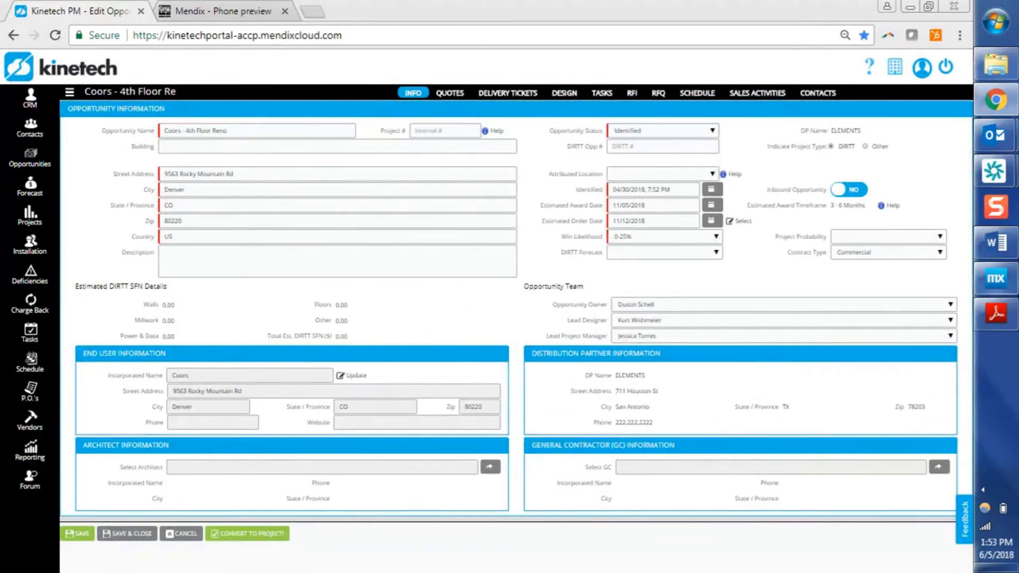
# Check the agenda document and reopen the Rockies - Suite 100-110 Reno project from the projects list.
pyautogui.click(1011, 251)
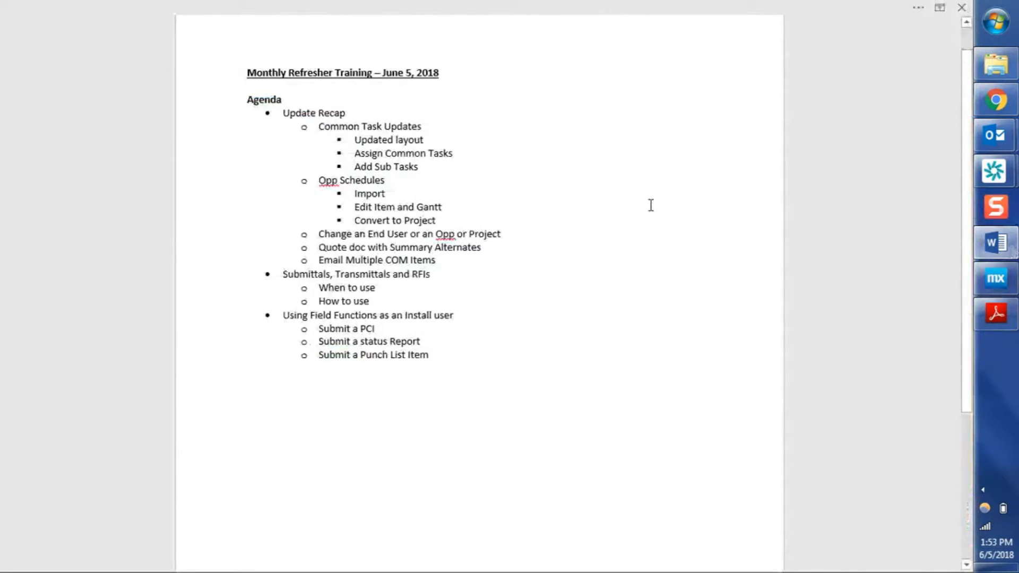
pyautogui.click(990, 259)
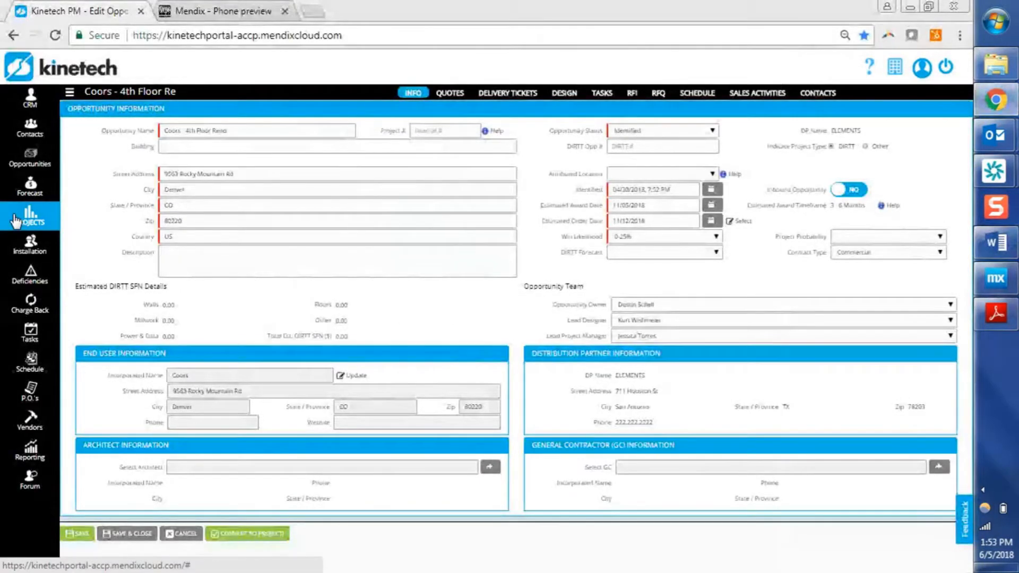
pyautogui.click(16, 220)
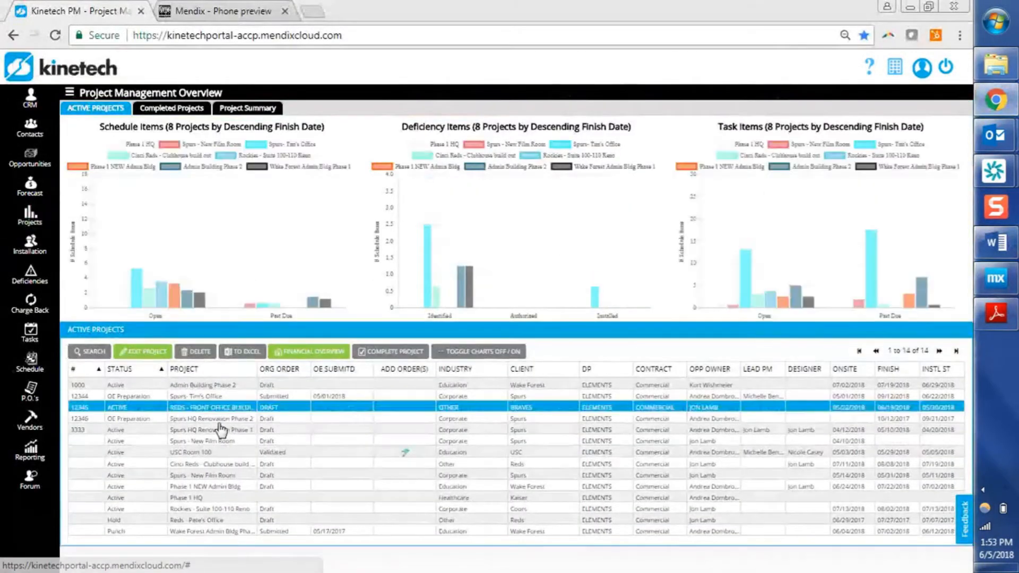
pyautogui.click(229, 419)
pyautogui.click(227, 508)
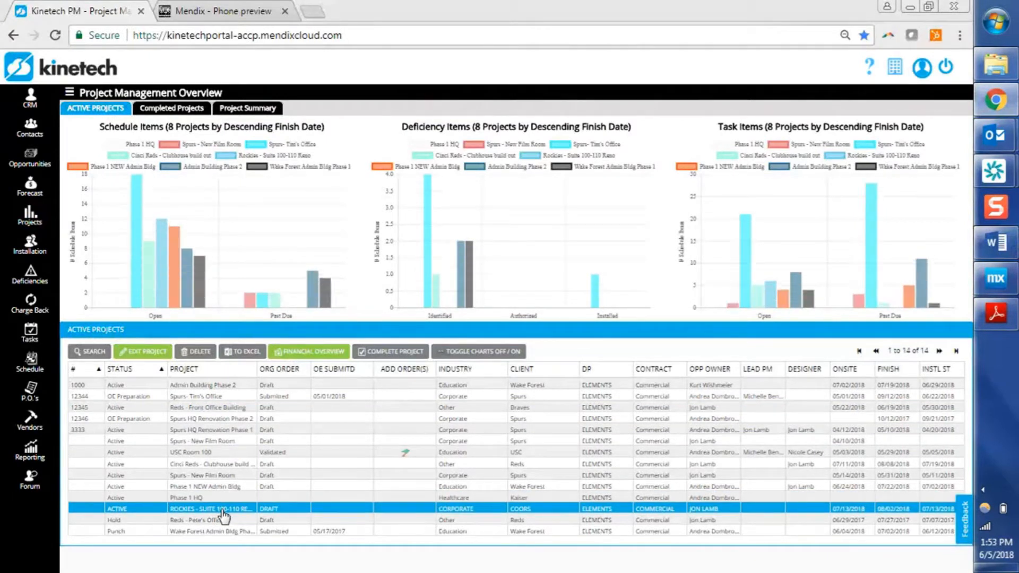
pyautogui.doubleClick(223, 510)
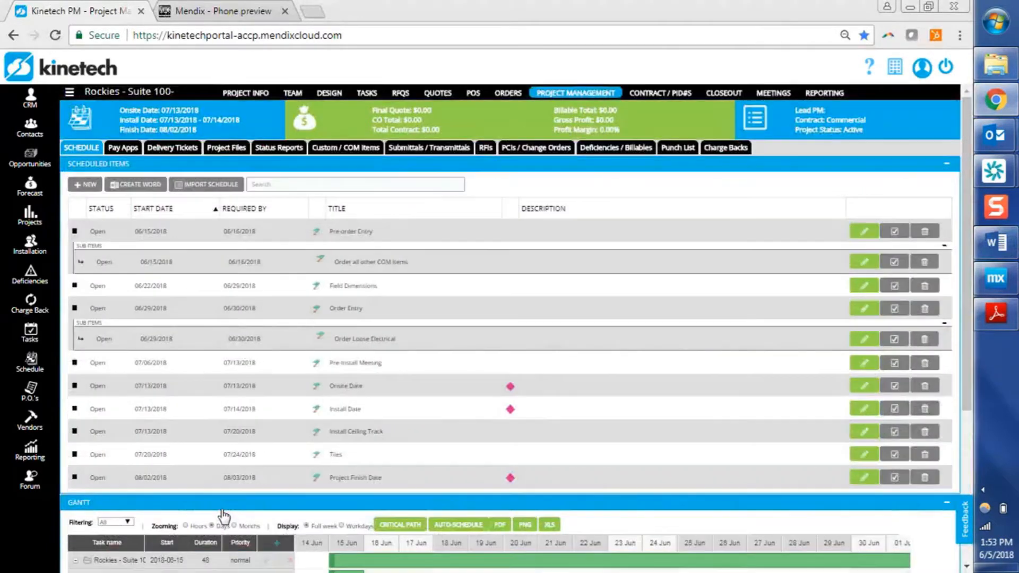
# Open the project's Quote #1 for editing and cancel out of it.
pyautogui.click(438, 93)
pyautogui.click(386, 205)
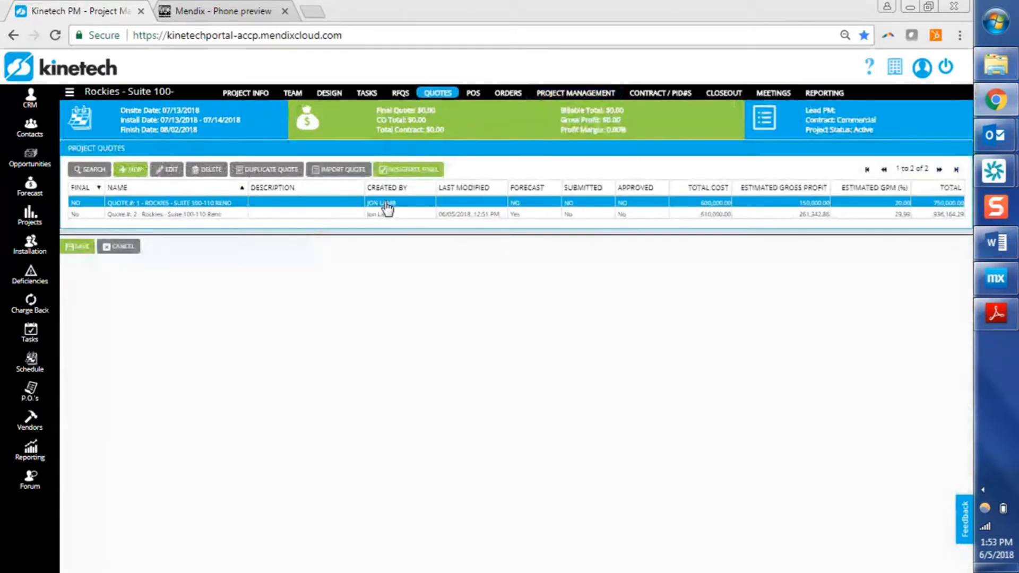
pyautogui.doubleClick(387, 207)
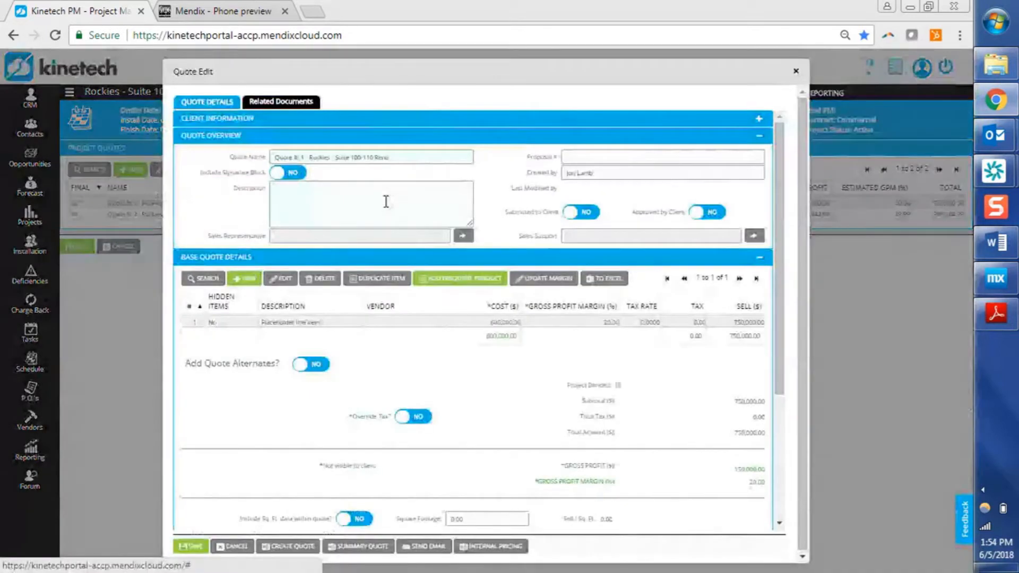
pyautogui.click(231, 546)
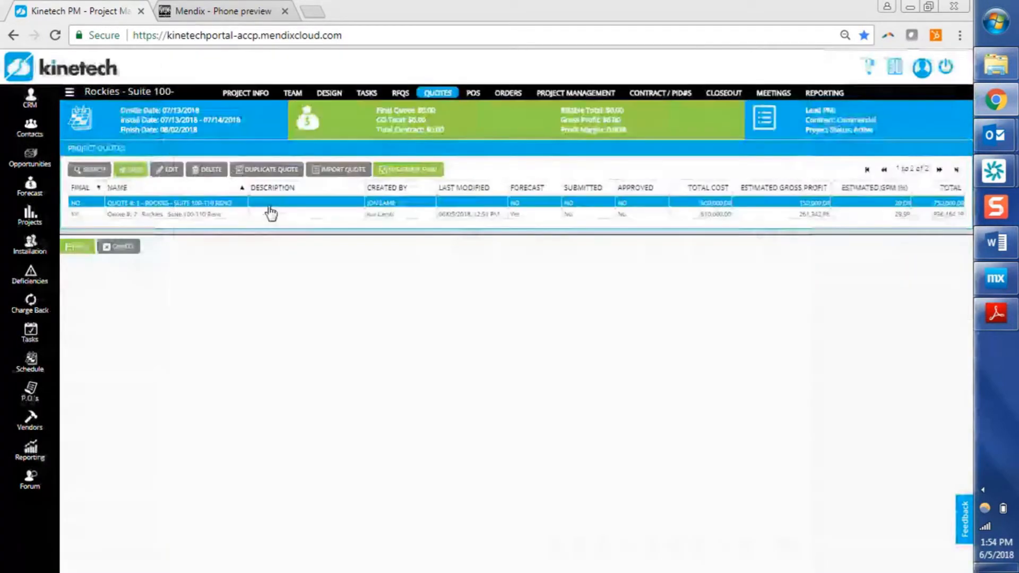
# Open Quote #2 for editing and generate its quote document with Include Line Item Detail set to Yes.
pyautogui.click(260, 214)
pyautogui.doubleClick(260, 215)
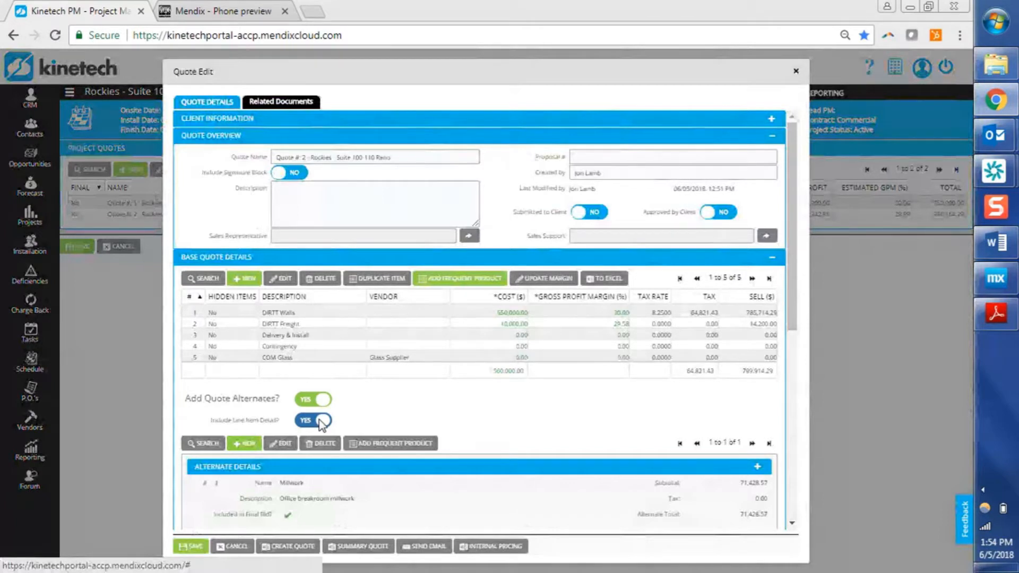
pyautogui.click(320, 420)
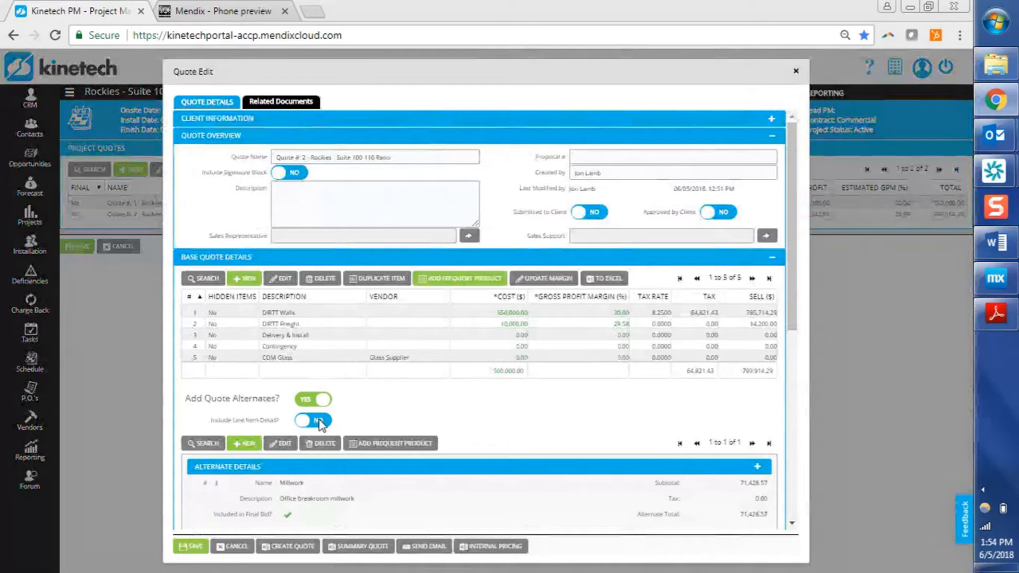
pyautogui.click(320, 422)
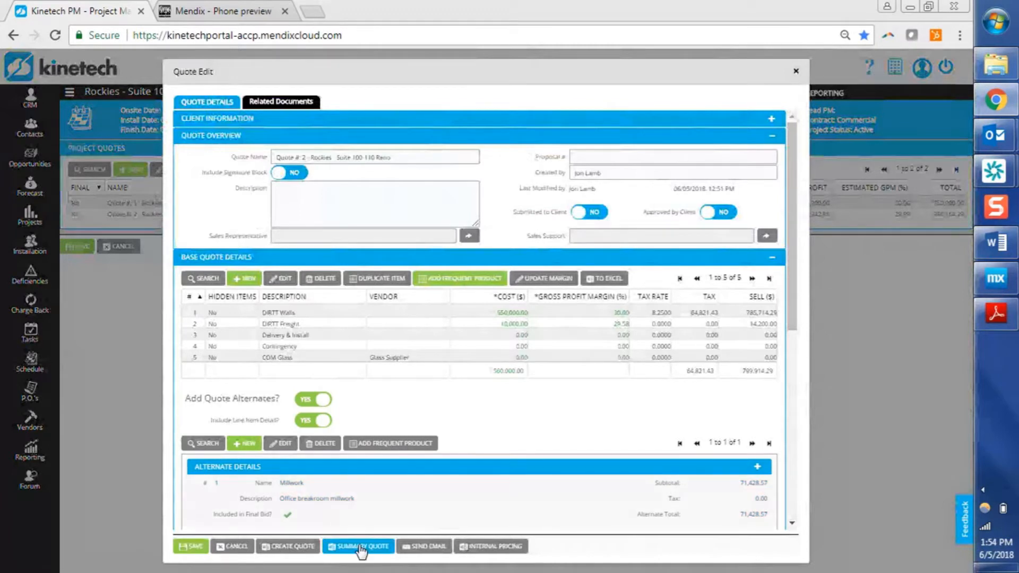
pyautogui.click(280, 549)
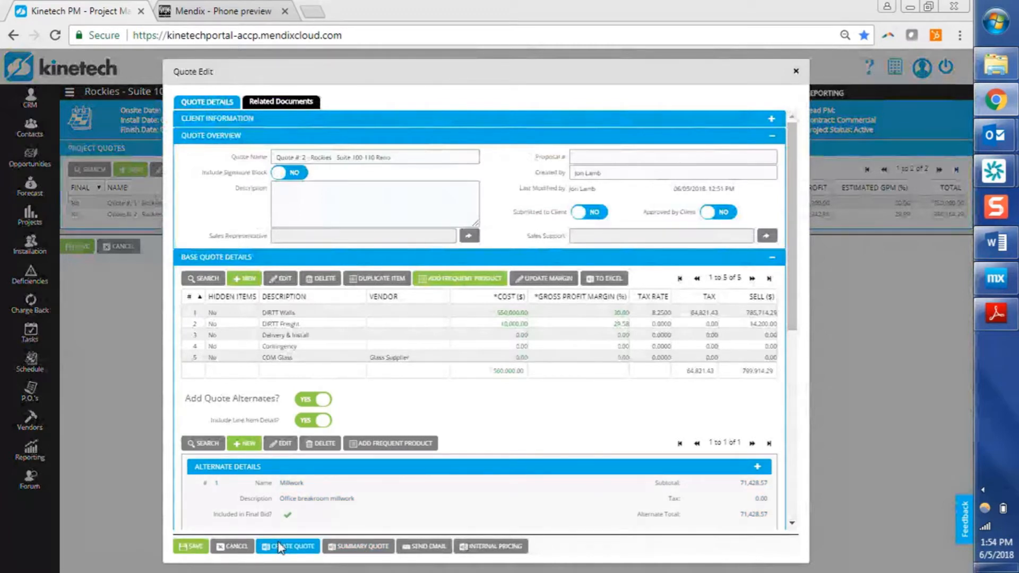
# Turn off Include Line Item Detail and generate another quote document.
pyautogui.click(323, 432)
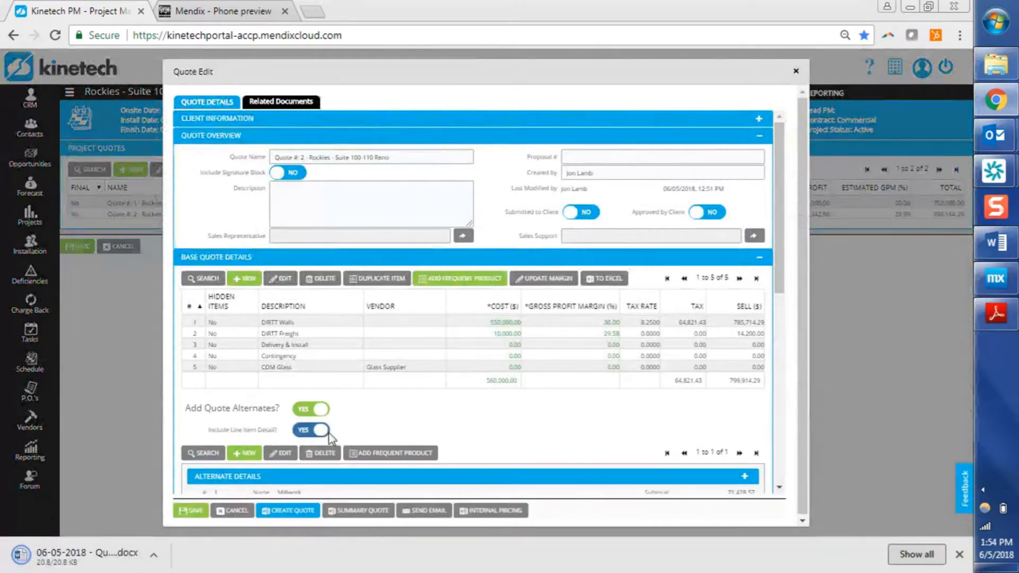
pyautogui.click(294, 514)
# Open the first generated quote document and scroll to its Alternate Details section.
pyautogui.click(253, 544)
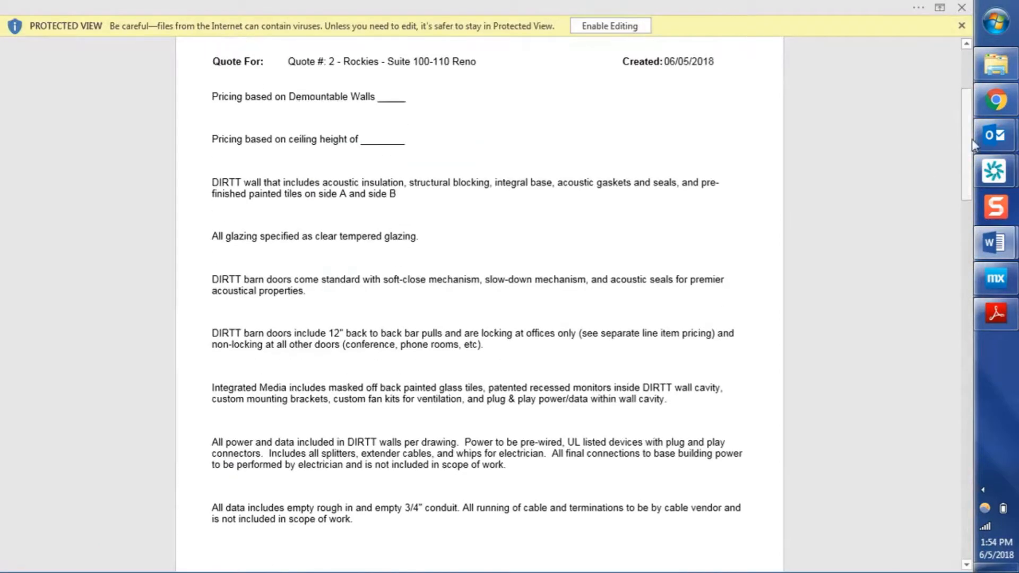
pyautogui.moveTo(968, 140); pyautogui.dragTo(959, 321)
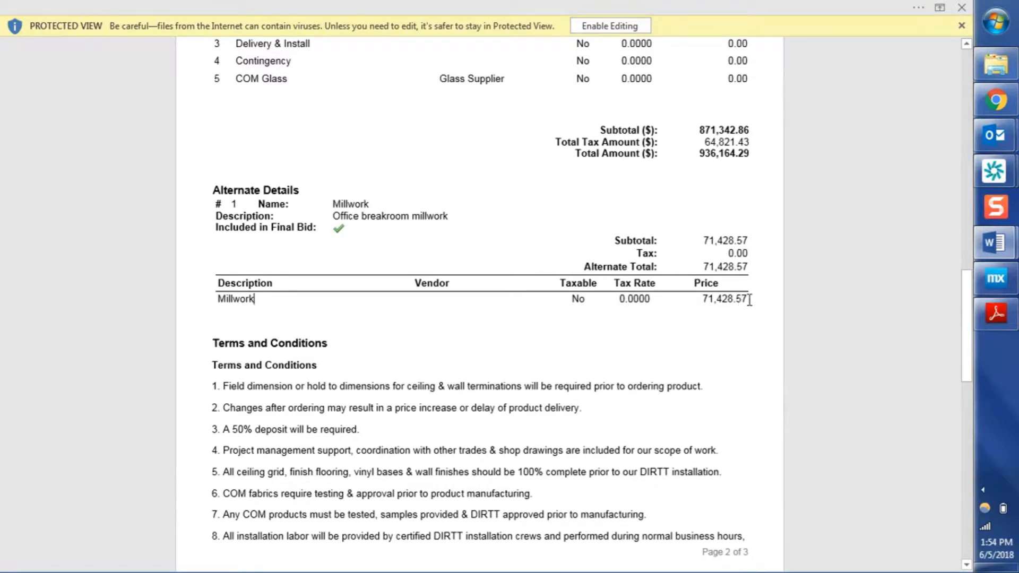
# Return to the browser, open the second generated quote document, and scroll to its Alternate Details section.
pyautogui.moveTo(997, 252)
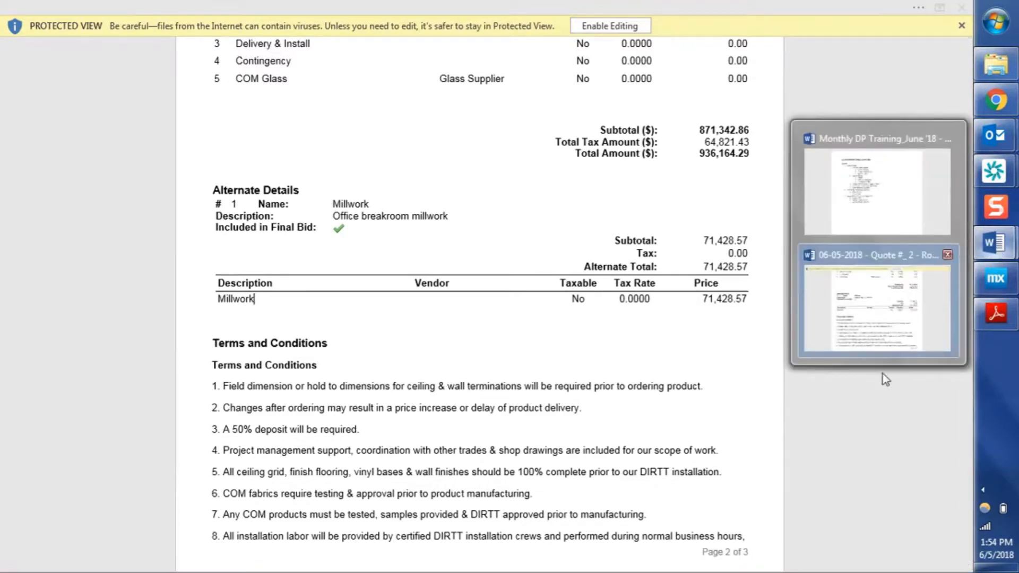
pyautogui.click(996, 101)
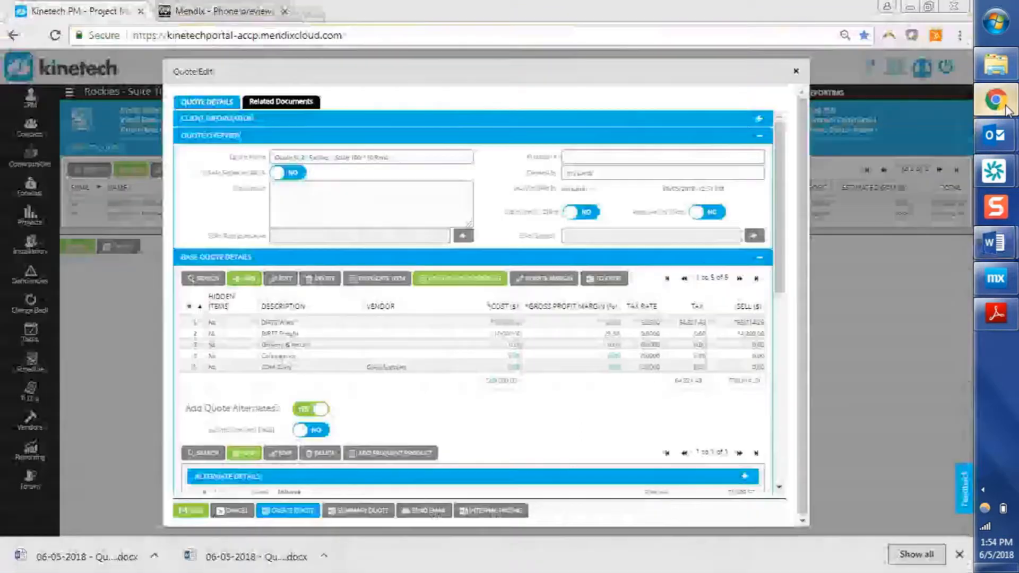
pyautogui.click(85, 556)
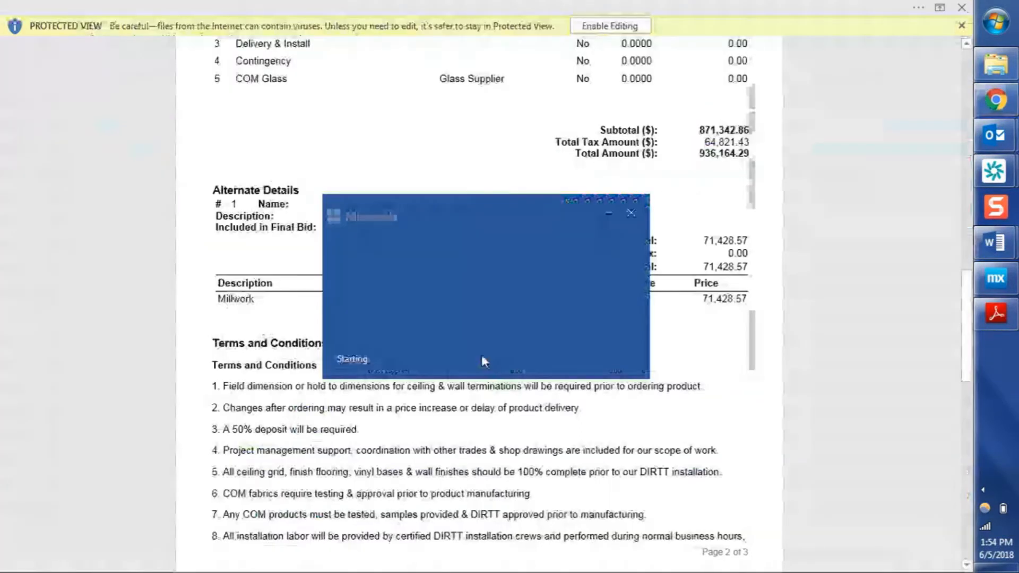
pyautogui.moveTo(966, 122); pyautogui.dragTo(965, 311)
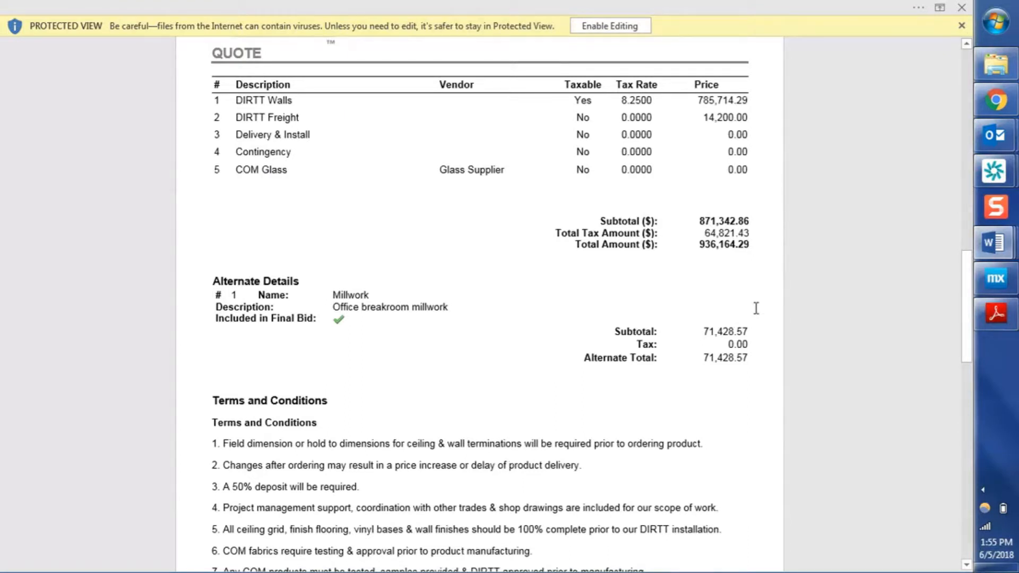
# Switch to the Monthly DP Training agenda document.
pyautogui.moveTo(1004, 258)
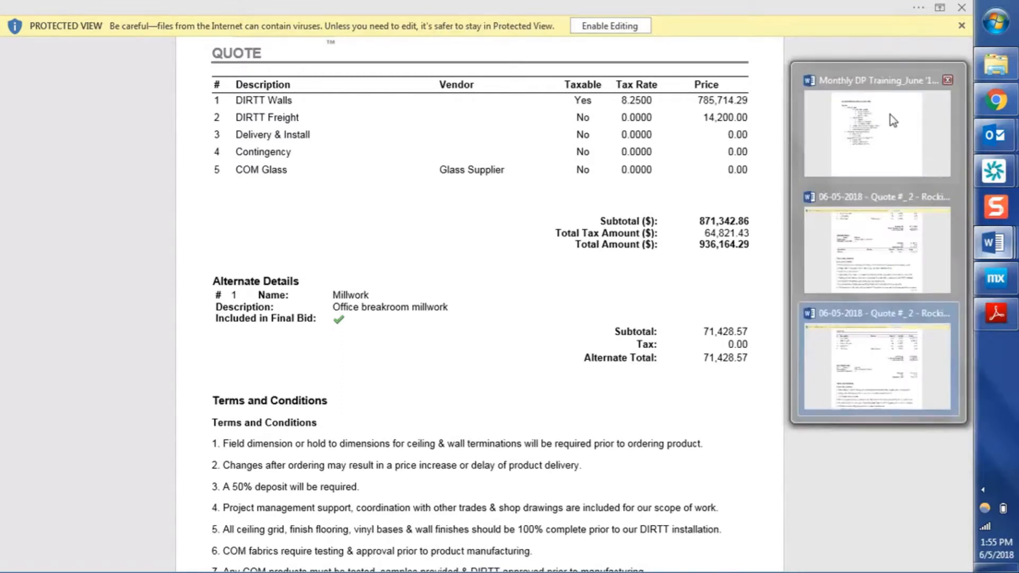
pyautogui.click(890, 115)
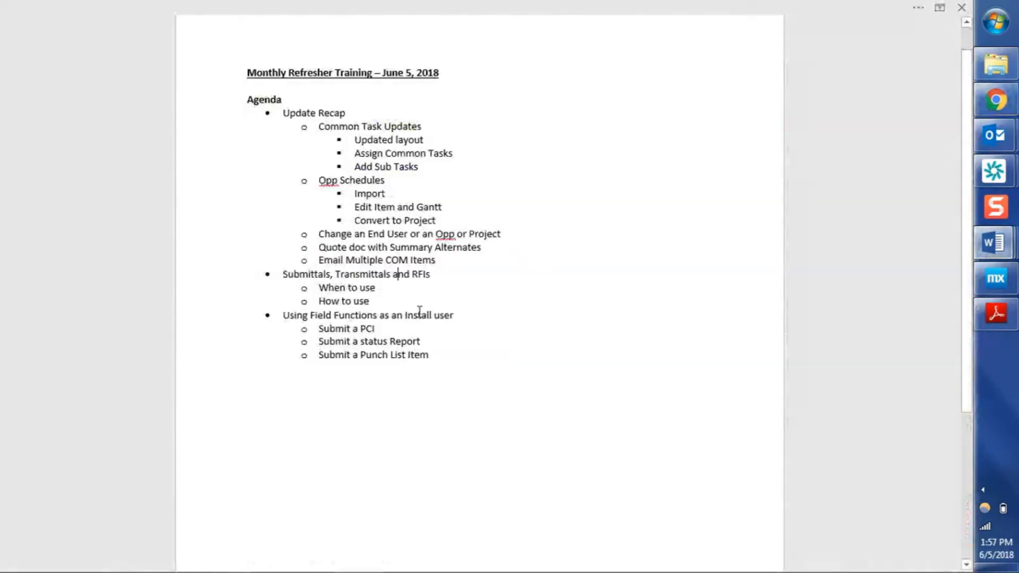
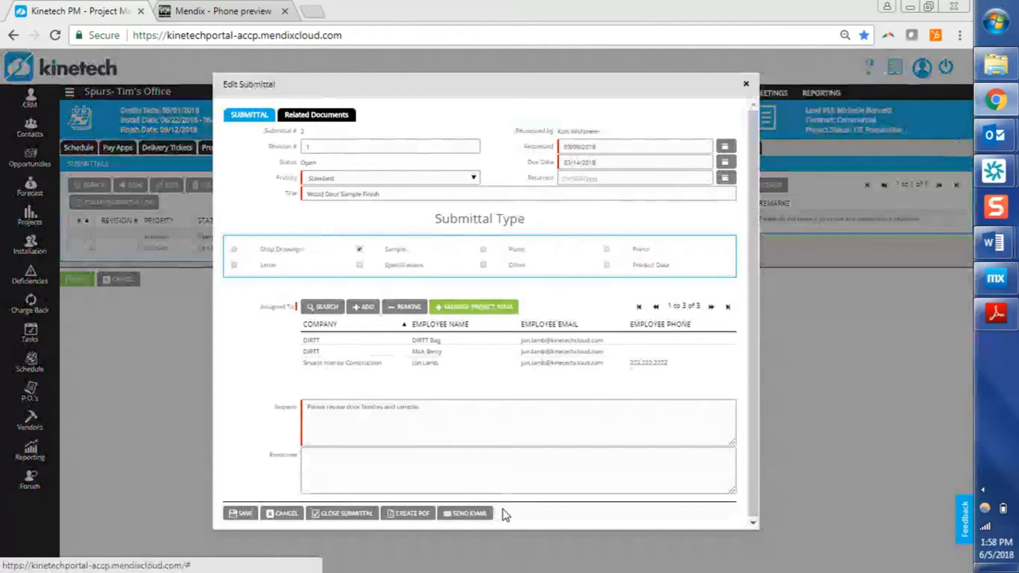
# Close the Wood Door Sample Finish submittal.
pyautogui.click(444, 420)
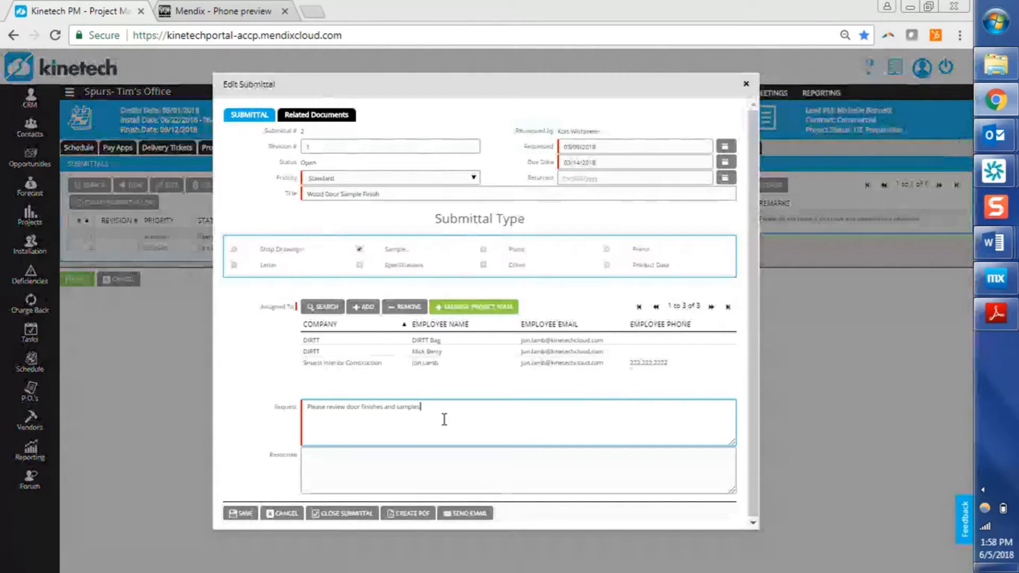
pyautogui.click(334, 146)
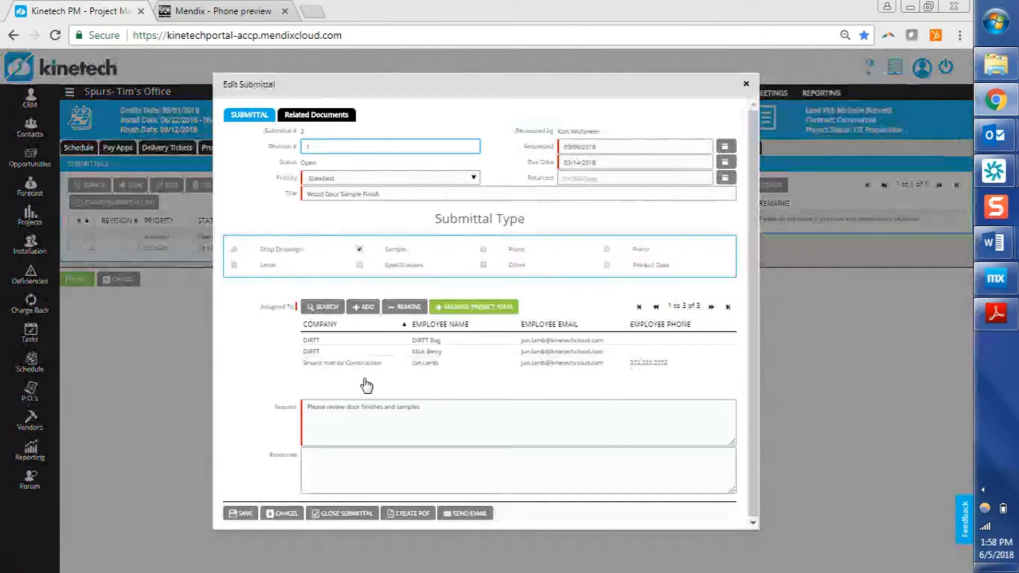
pyautogui.click(368, 462)
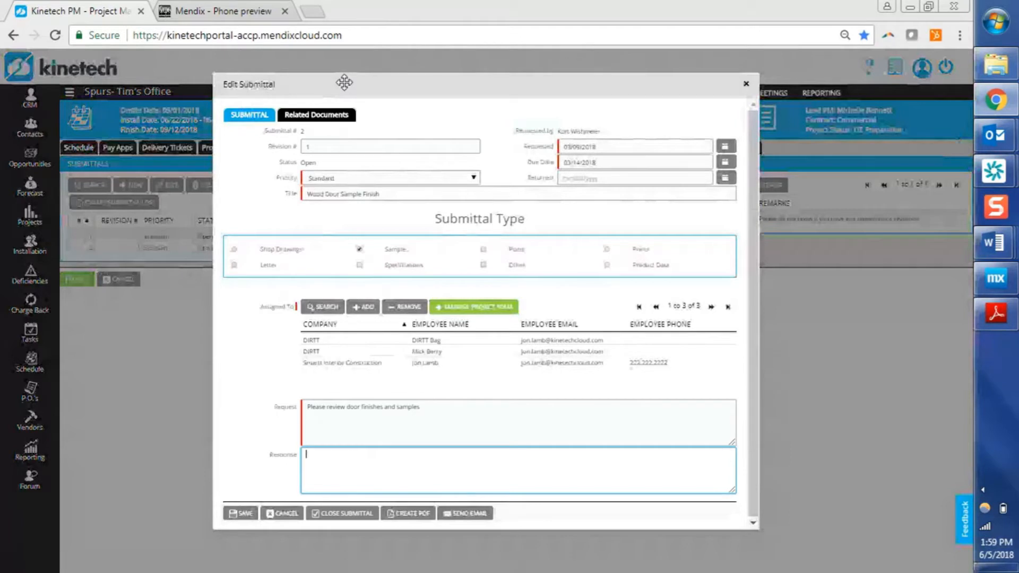
pyautogui.click(323, 514)
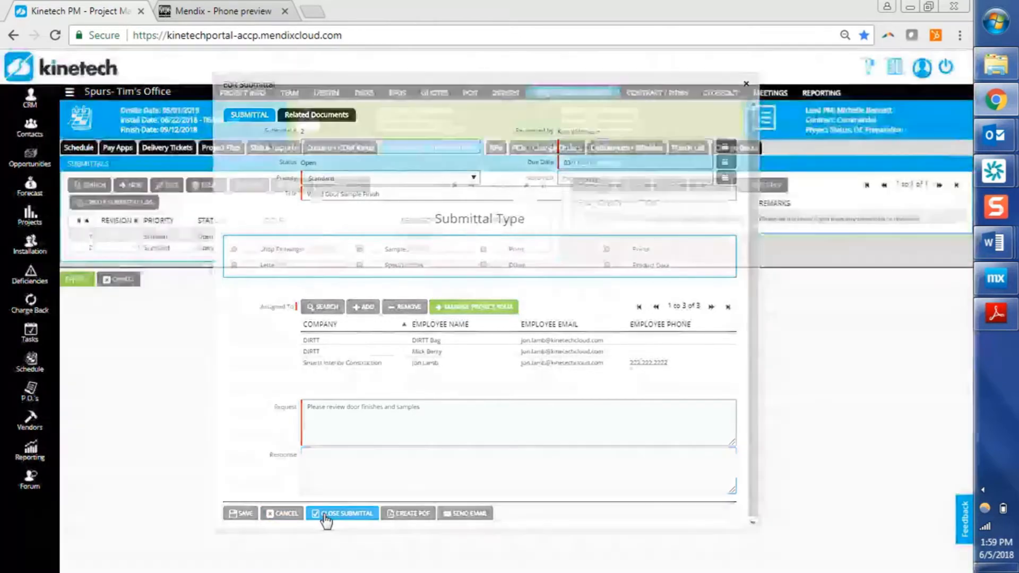
pyautogui.click(382, 271)
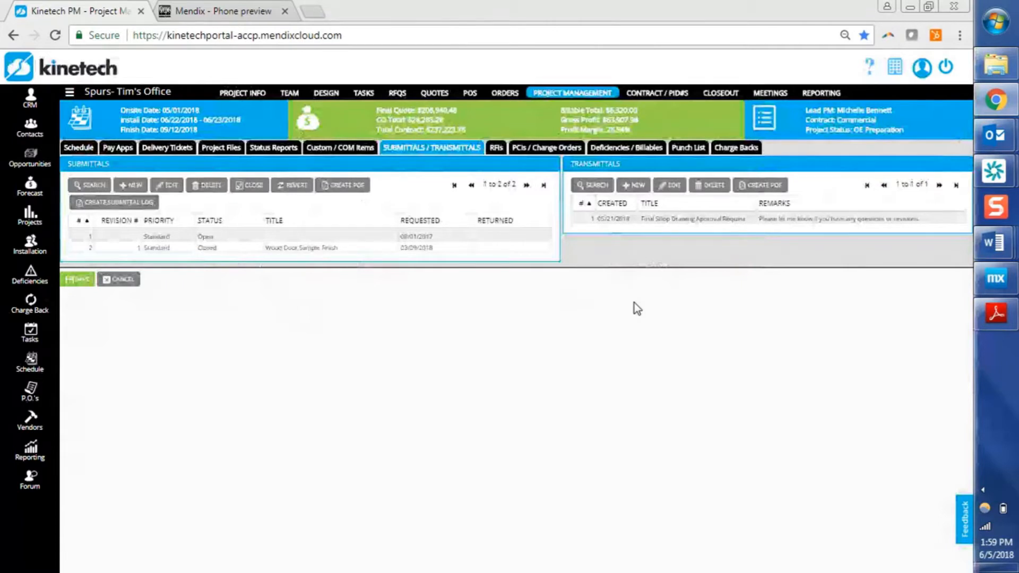
# Open the Final Shop Drawing Approval Request transmittal, review its assigned companies, and close it.
pyautogui.click(694, 223)
pyautogui.doubleClick(697, 226)
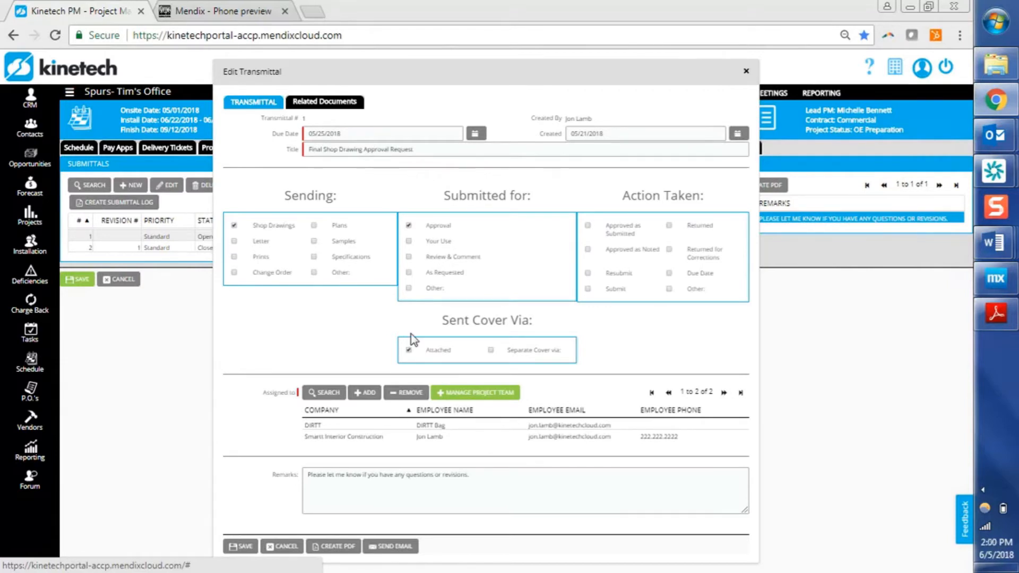
pyautogui.click(361, 437)
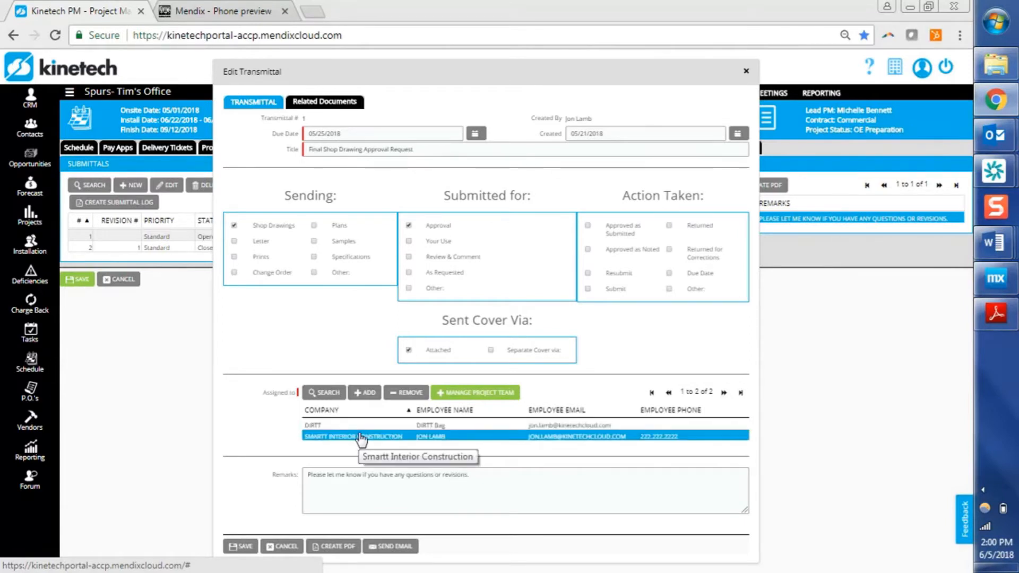
pyautogui.click(361, 437)
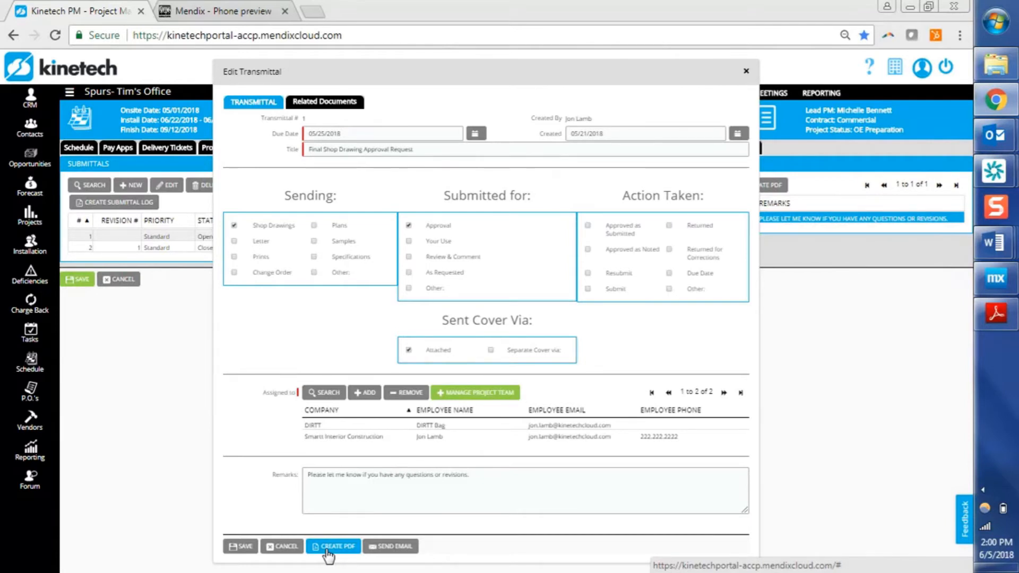
pyautogui.click(248, 548)
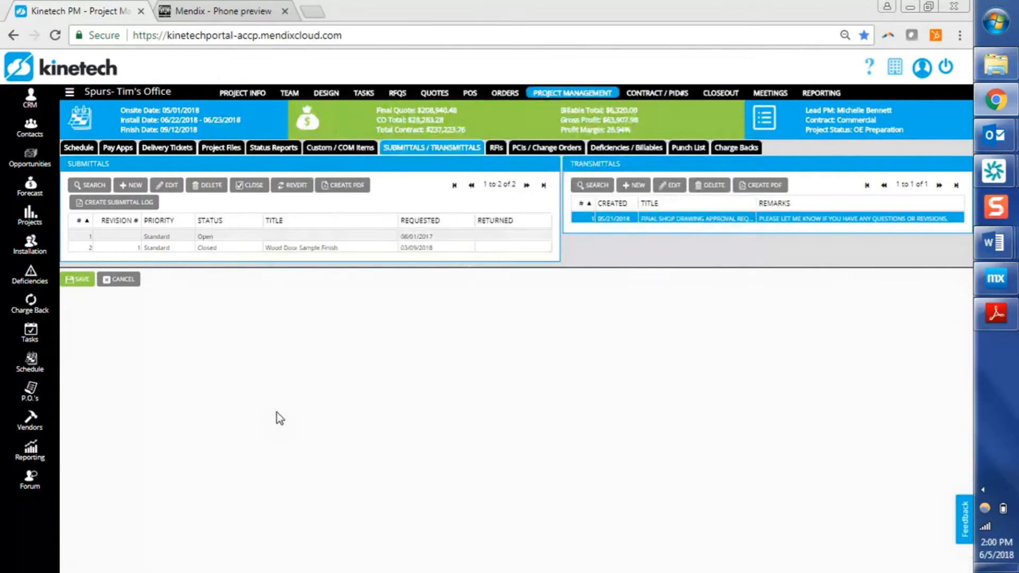
# Reverse the status of RFI #1 to Open and save the RFI.
pyautogui.click(497, 148)
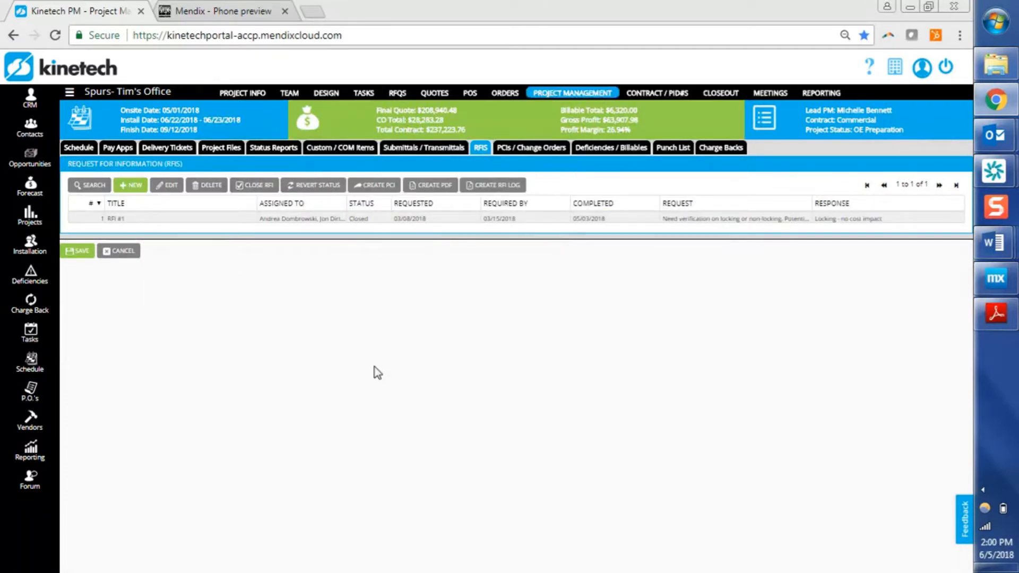
pyautogui.click(336, 219)
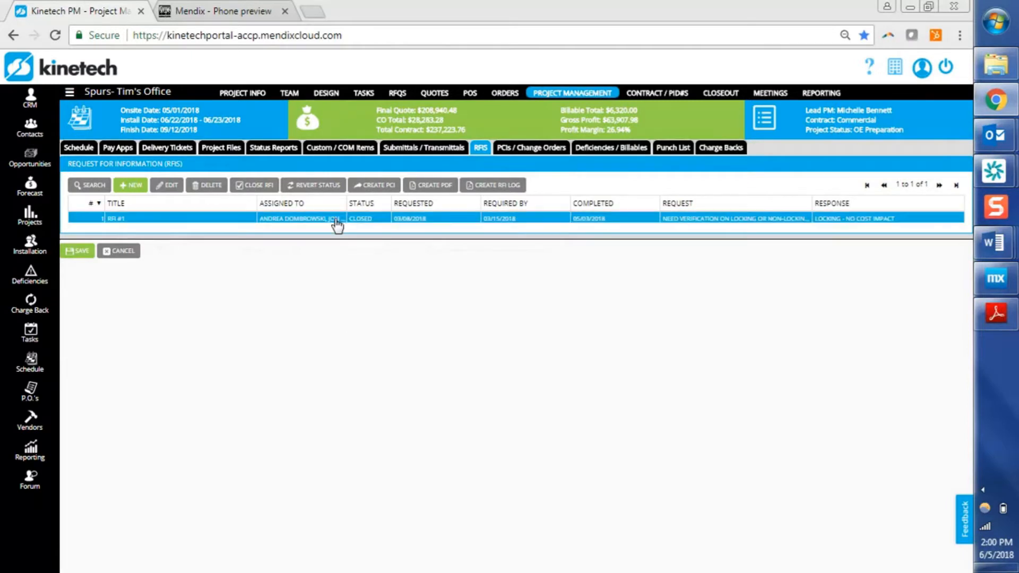
pyautogui.doubleClick(337, 223)
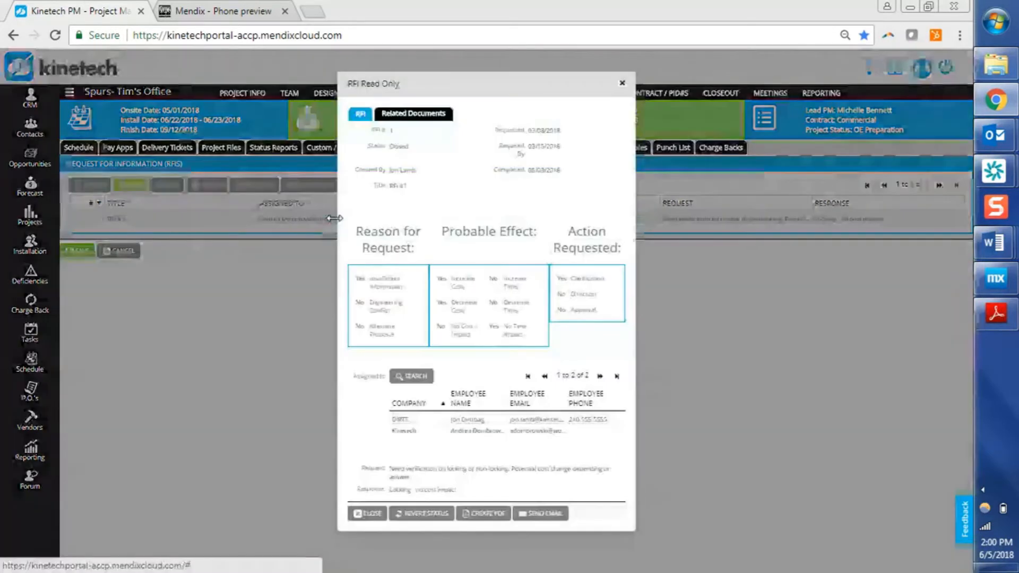
pyautogui.click(416, 517)
pyautogui.click(380, 276)
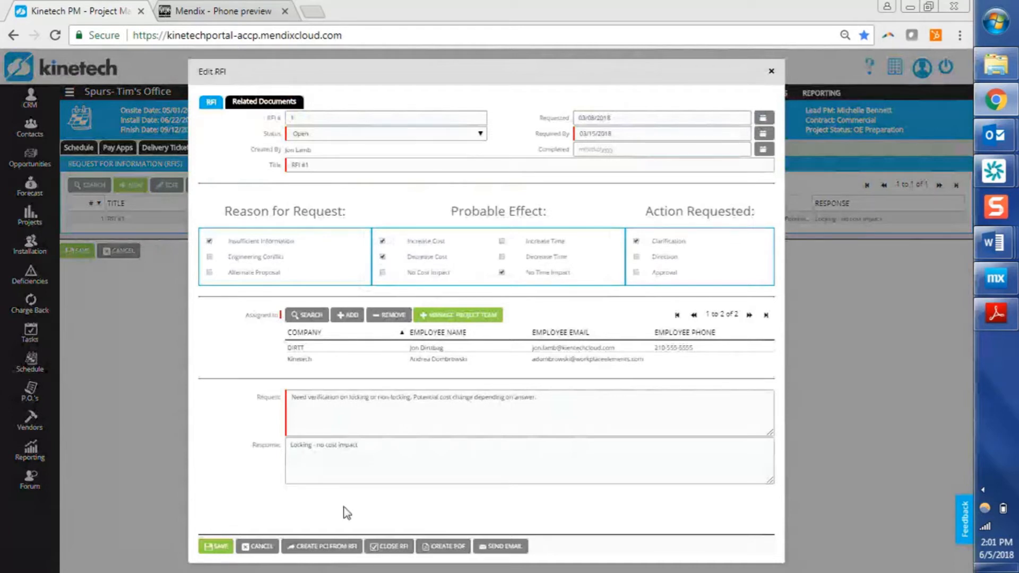
pyautogui.click(404, 462)
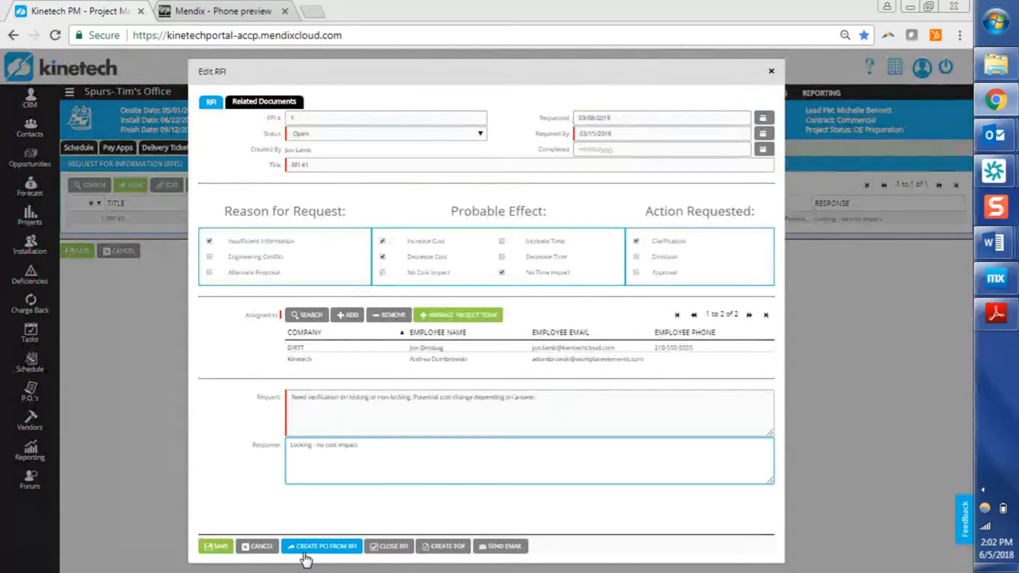
pyautogui.click(213, 548)
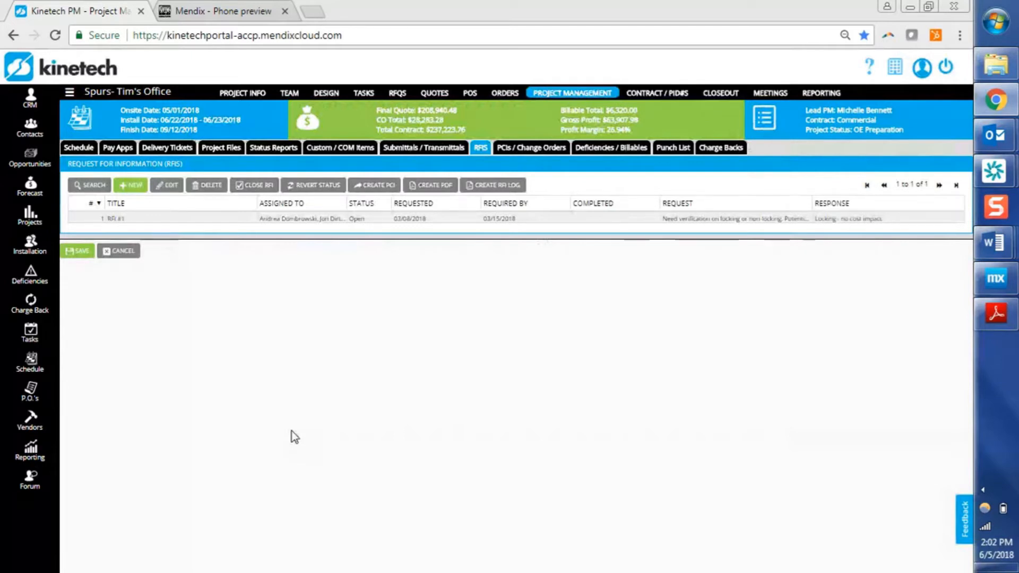
# Bring the Monthly Refresher Training agenda document back up to check the next topics.
pyautogui.click(327, 220)
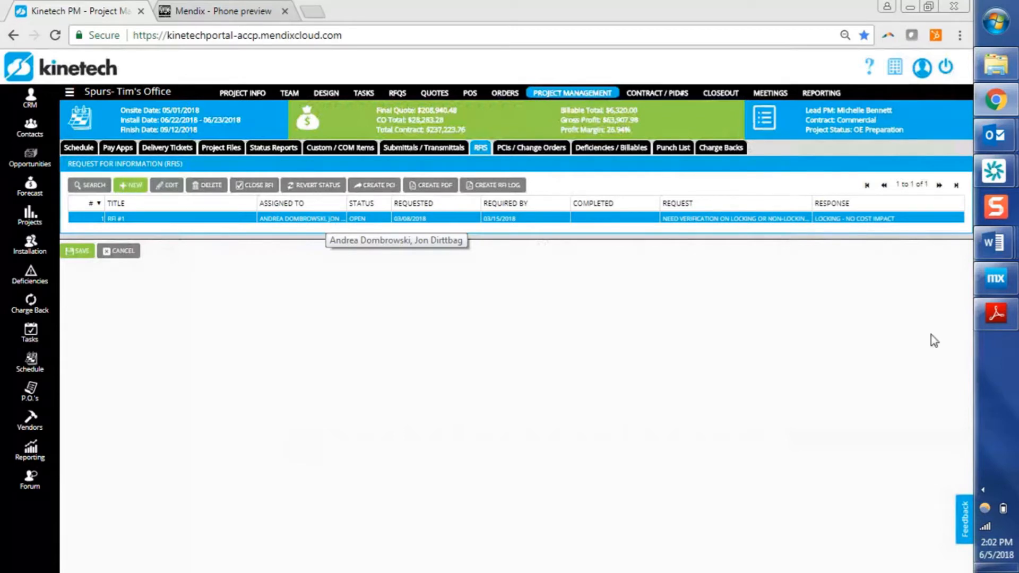
pyautogui.moveTo(998, 254)
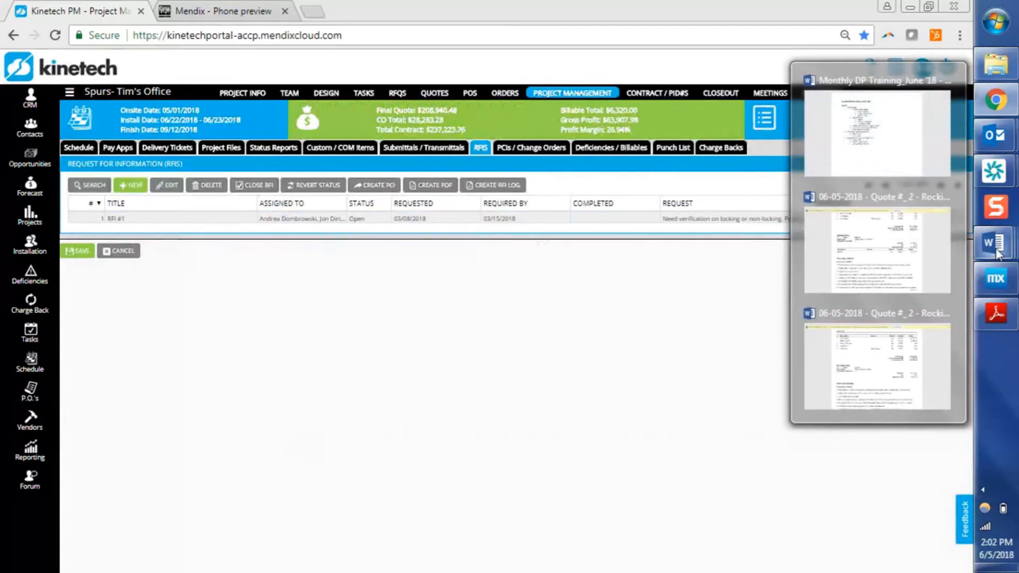
pyautogui.click(878, 133)
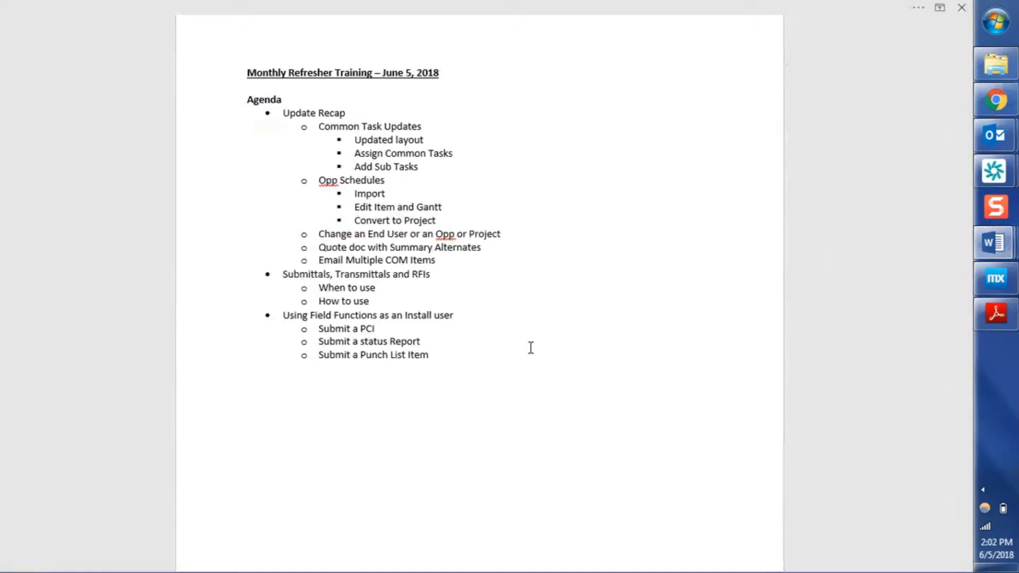
pyautogui.press('Down')
# Switch to the phone preview and open project 98989 - Opportunity 1.
pyautogui.hotkey('alt', 'Tab')
pyautogui.hotkey('ctrl', 'Tab')
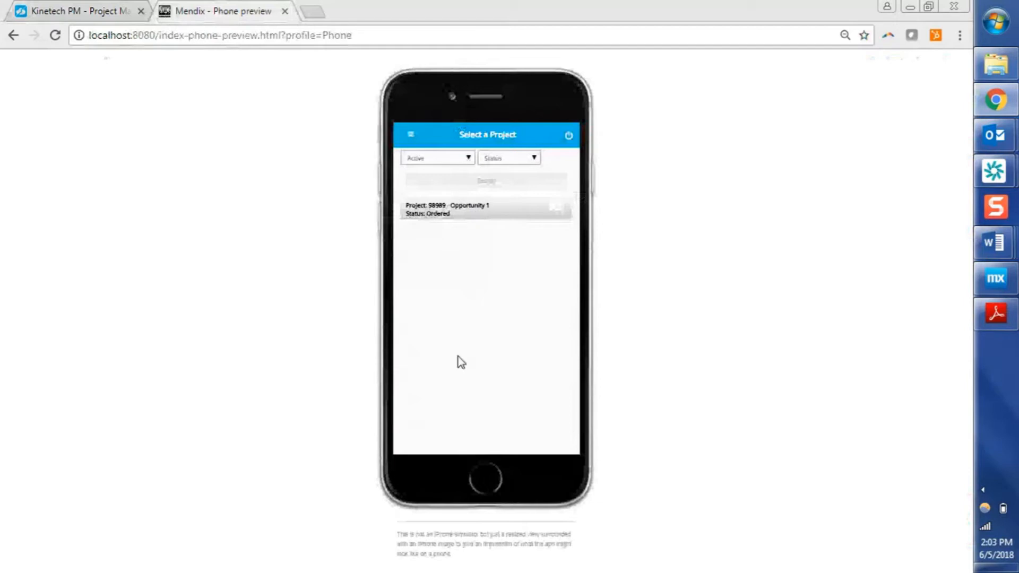
pyautogui.click(407, 137)
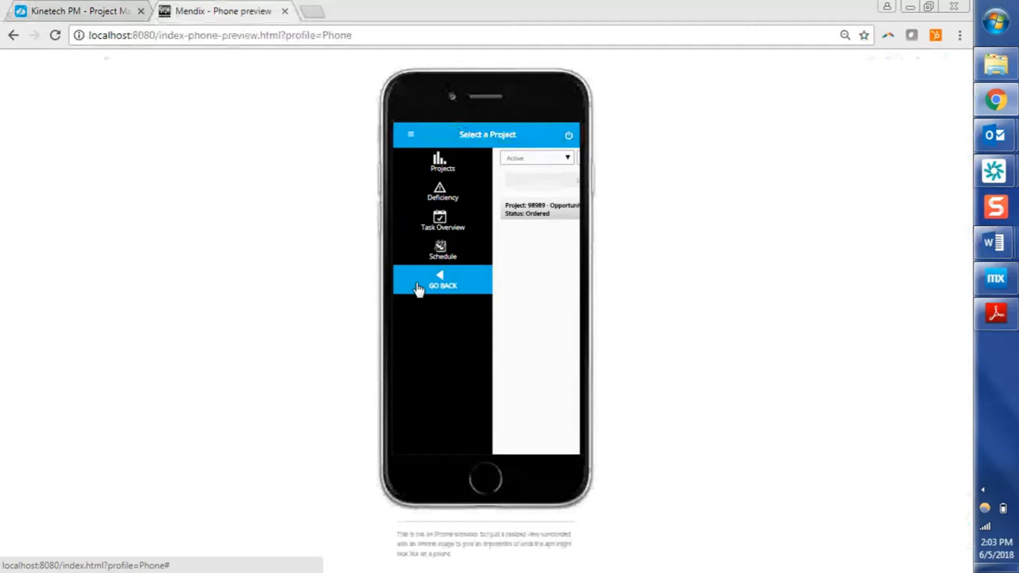
pyautogui.click(409, 138)
pyautogui.click(453, 216)
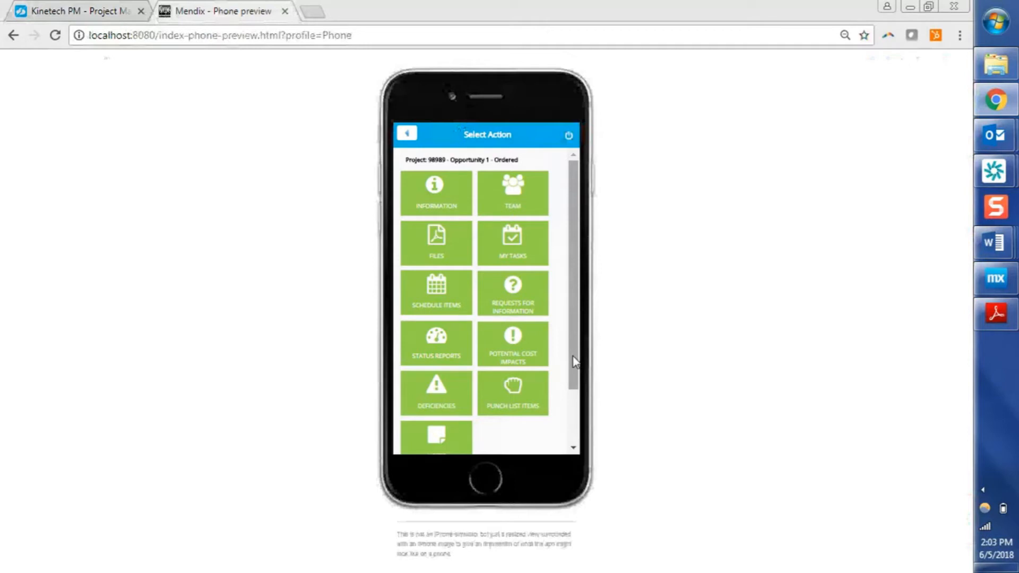
# Open status report 1 from the project's Status Reports.
pyautogui.scroll(-2, 573, 360)
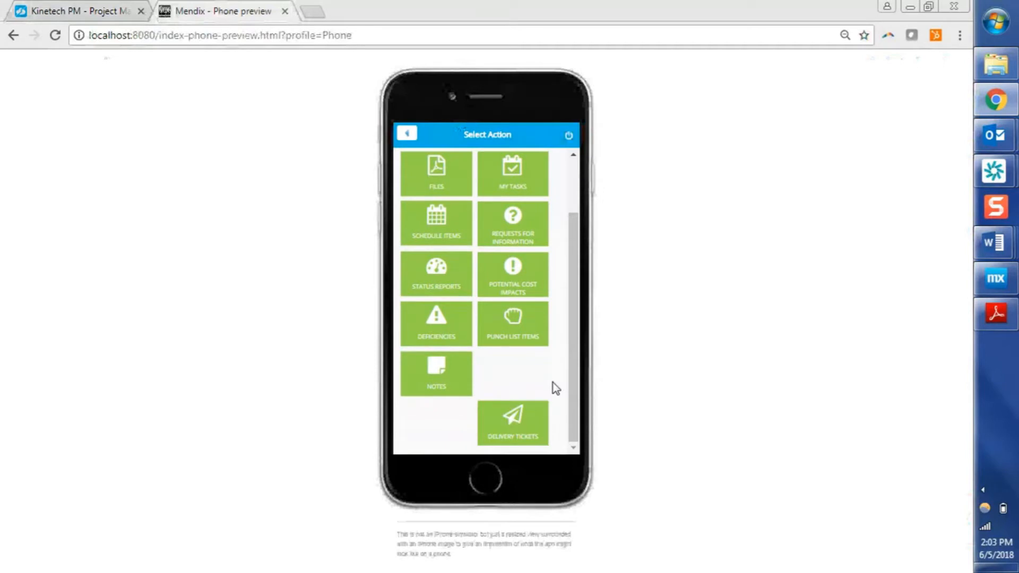
pyautogui.click(452, 290)
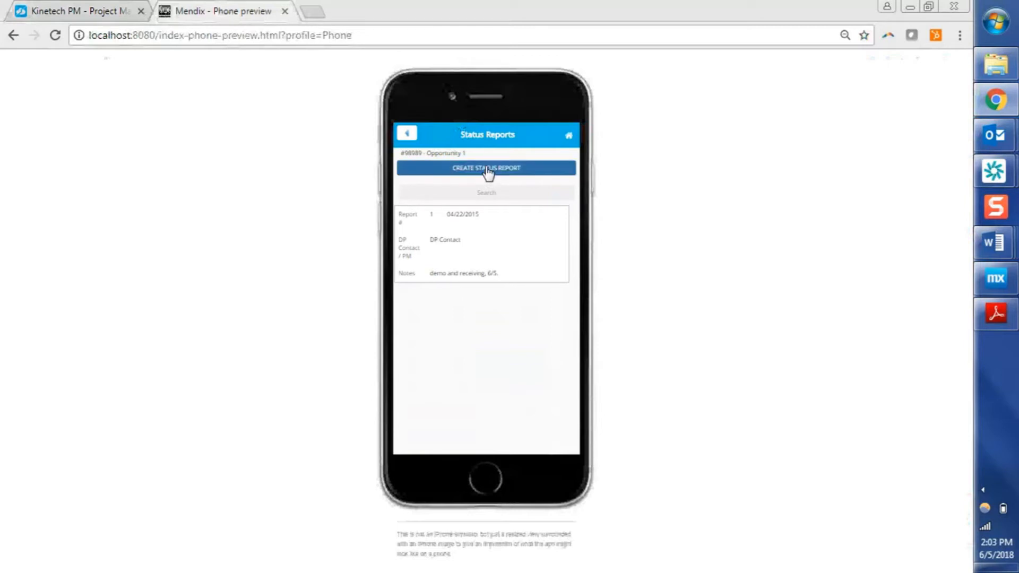
pyautogui.click(463, 258)
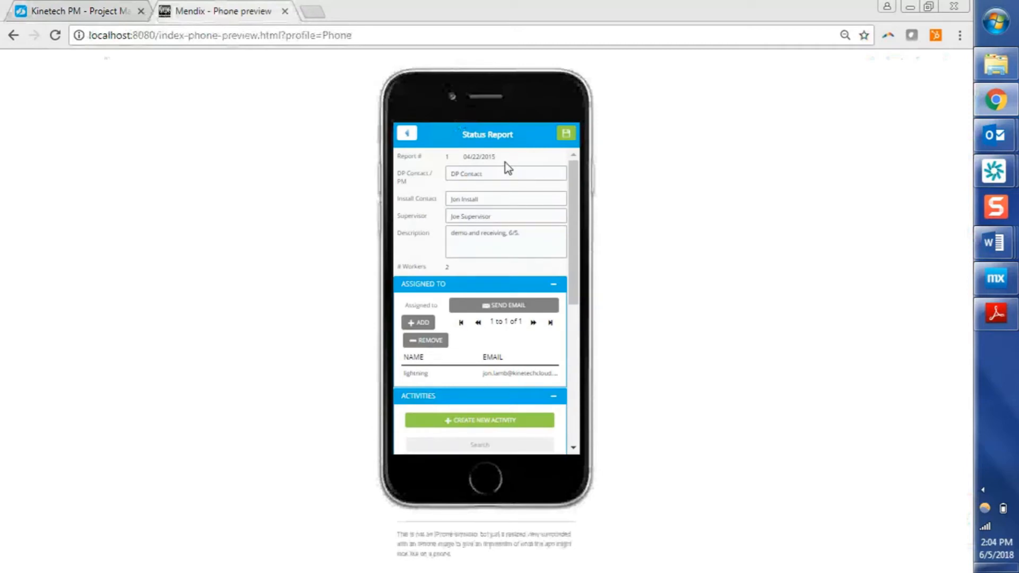
# Review the status report's contact and description fields and its list of activities.
pyautogui.click(495, 173)
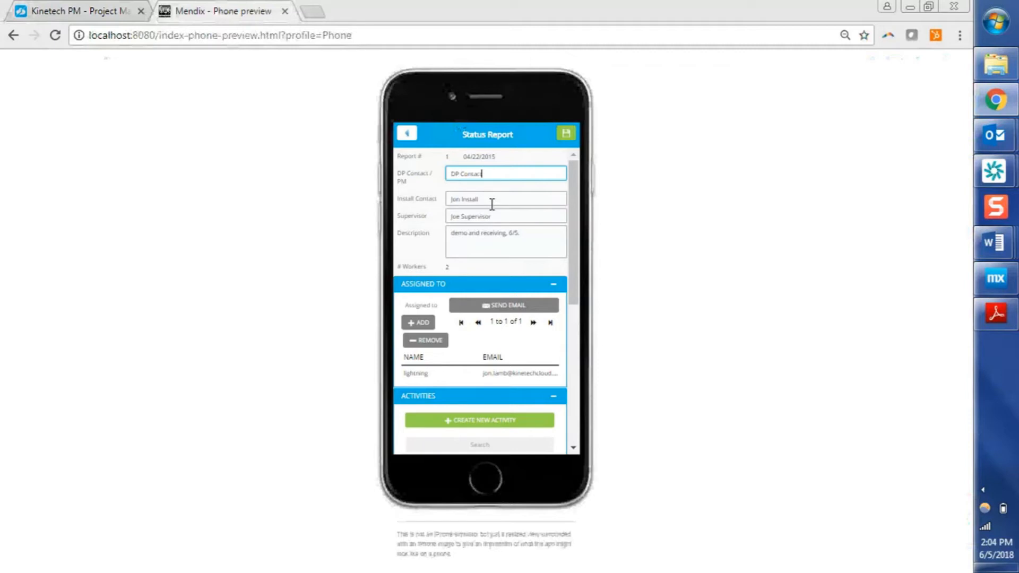
pyautogui.click(490, 198)
pyautogui.click(505, 216)
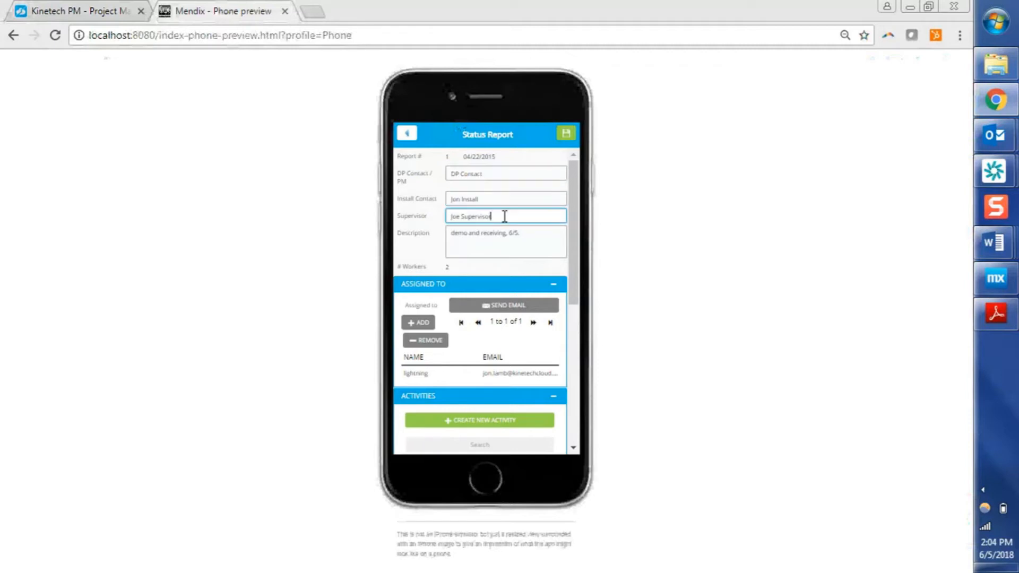
pyautogui.click(498, 201)
pyautogui.click(548, 242)
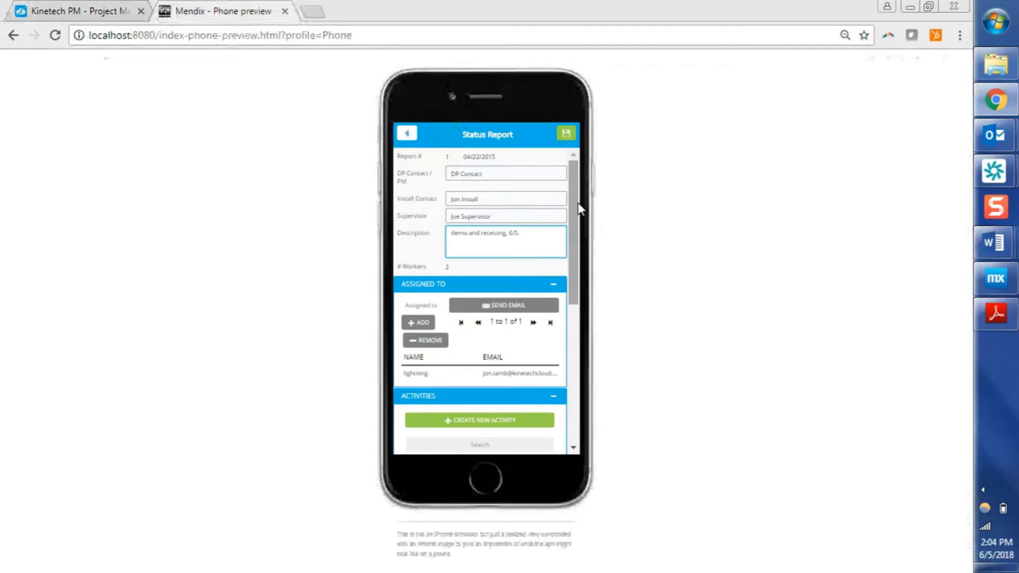
pyautogui.moveTo(580, 208); pyautogui.dragTo(570, 238)
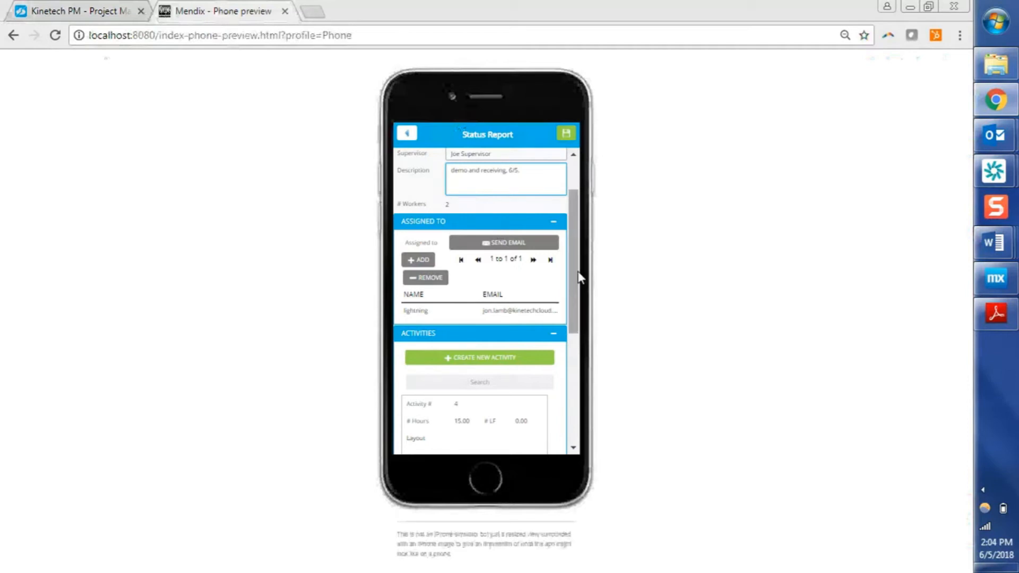
pyautogui.moveTo(579, 278); pyautogui.dragTo(573, 317)
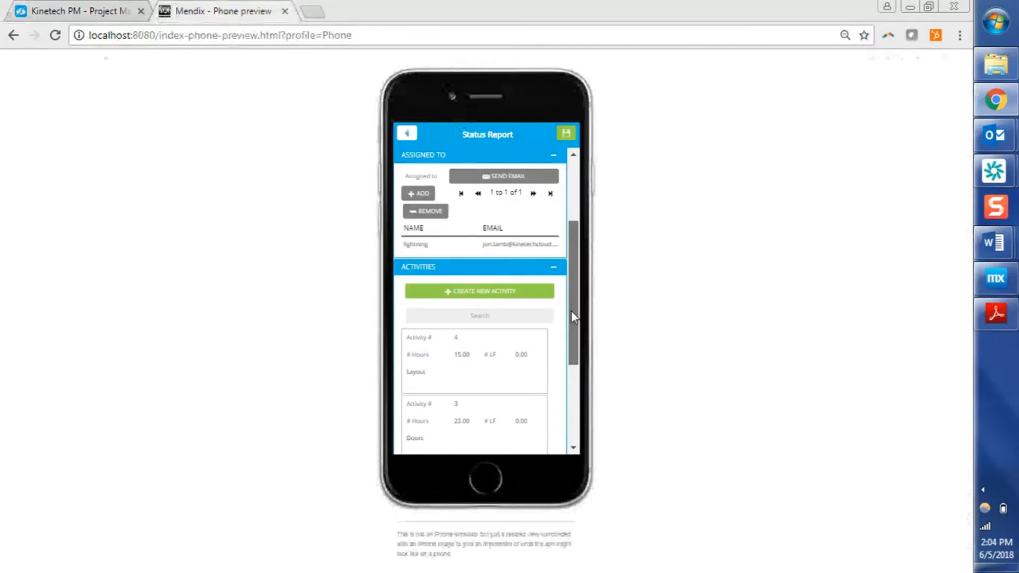
pyautogui.moveTo(571, 315); pyautogui.dragTo(568, 349)
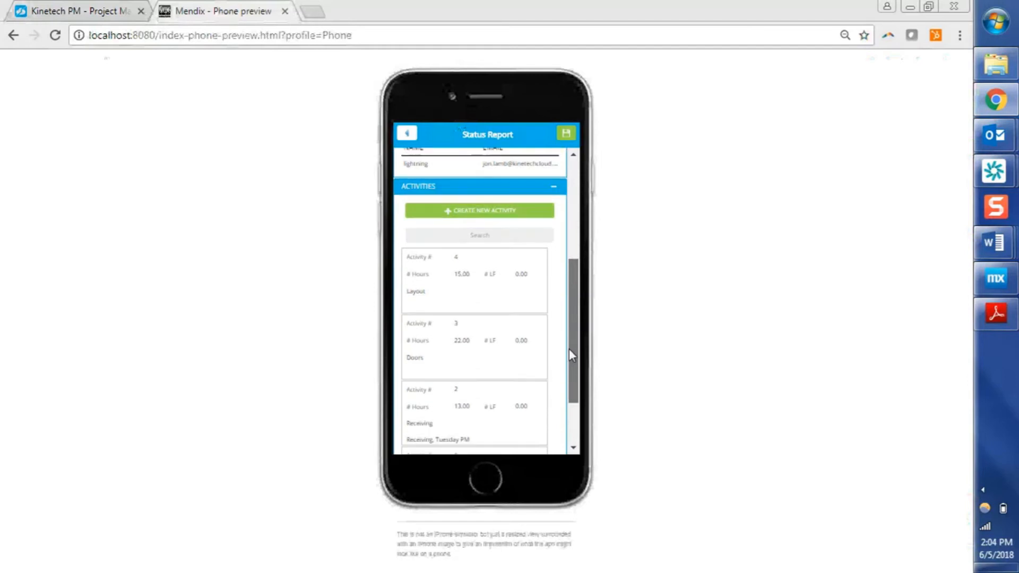
pyautogui.moveTo(568, 309); pyautogui.dragTo(573, 339)
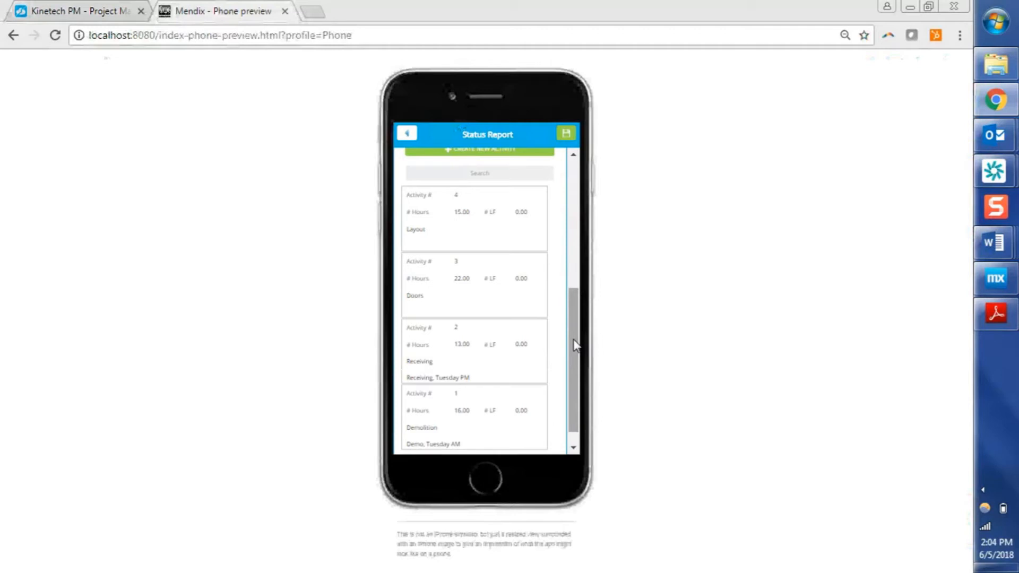
# Open activity 1 (Demolition) and set the Supervisor's regular-time hours to 7.
pyautogui.click(500, 431)
pyautogui.click(500, 200)
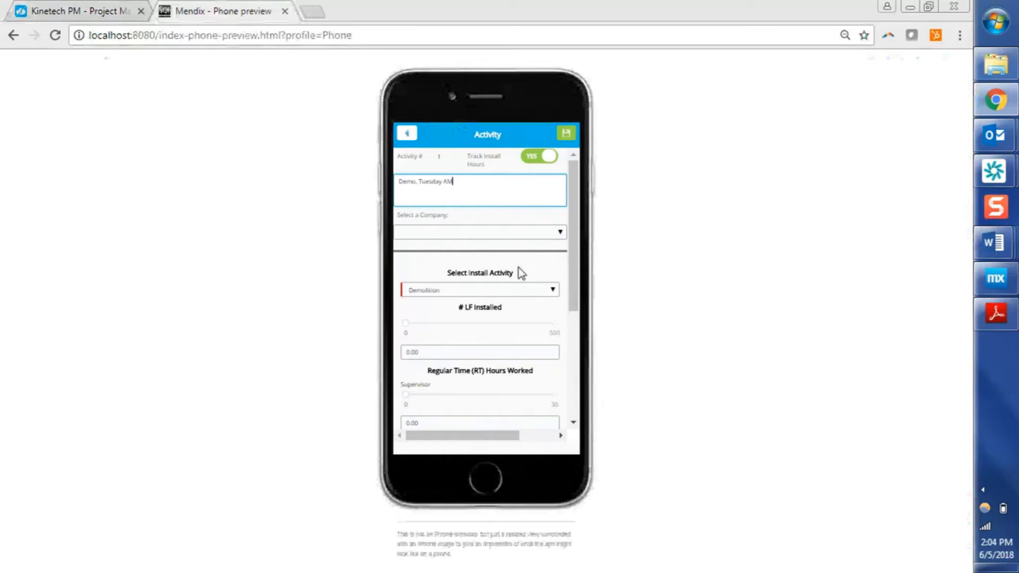
pyautogui.click(523, 158)
pyautogui.scroll(-1, 571, 239)
pyautogui.moveTo(571, 250); pyautogui.dragTo(571, 327)
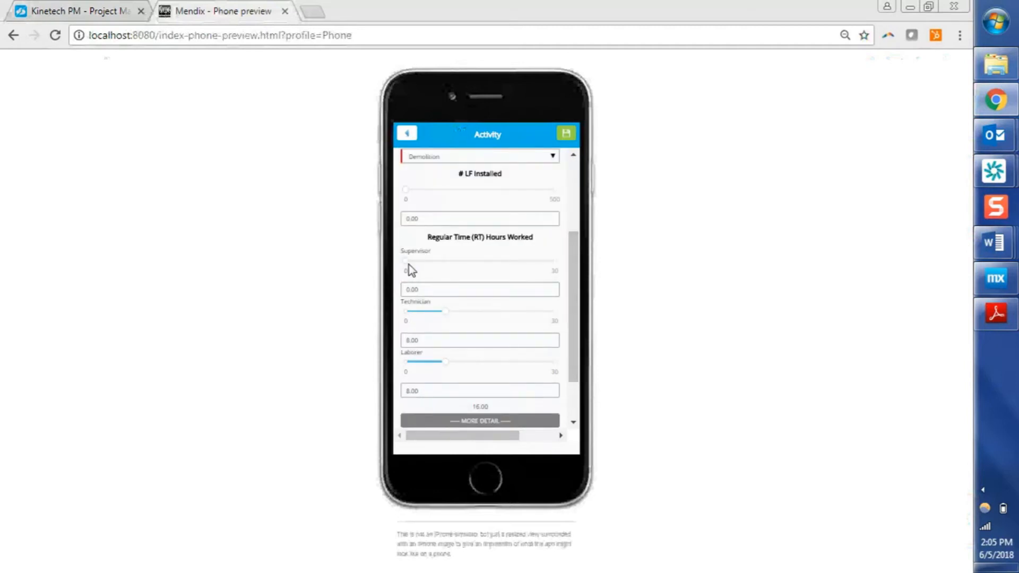
pyautogui.moveTo(406, 264); pyautogui.dragTo(434, 269)
pyautogui.moveTo(437, 262)
pyautogui.mouseDown()
pyautogui.moveTo(598, 271)
pyautogui.moveTo(522, 261)
pyautogui.moveTo(502, 276)
pyautogui.moveTo(439, 263)
pyautogui.mouseUp()
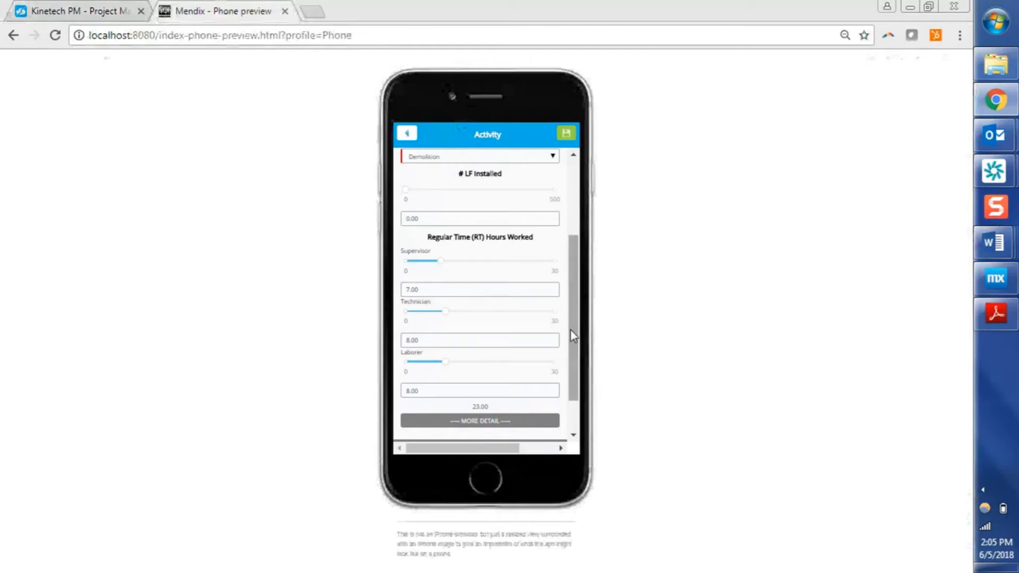
pyautogui.moveTo(571, 329); pyautogui.dragTo(580, 431)
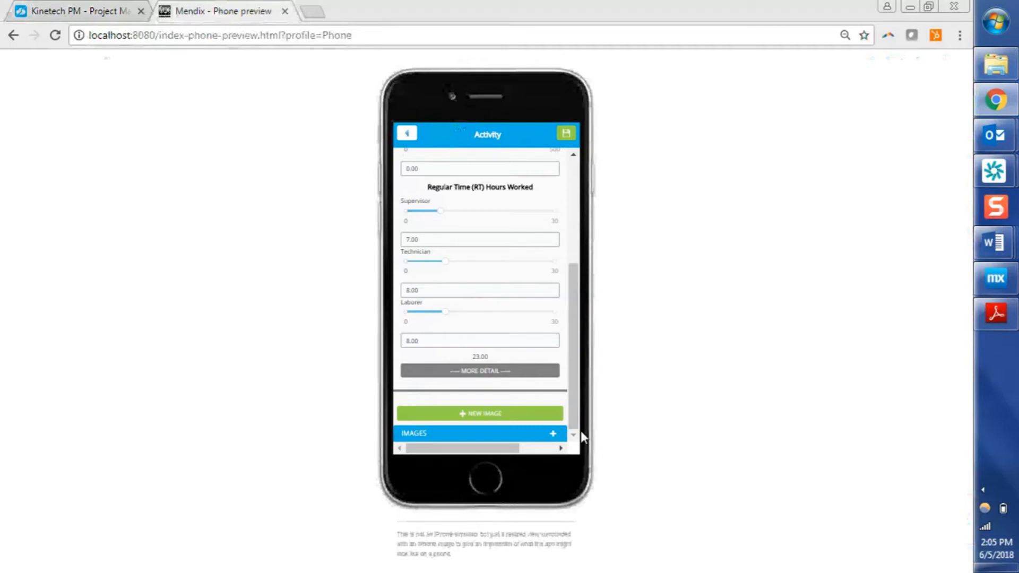
# Attach a new image to the activity, choosing the Water Lilies picture from the Monet pictures folder, and save the photo.
pyautogui.click(524, 423)
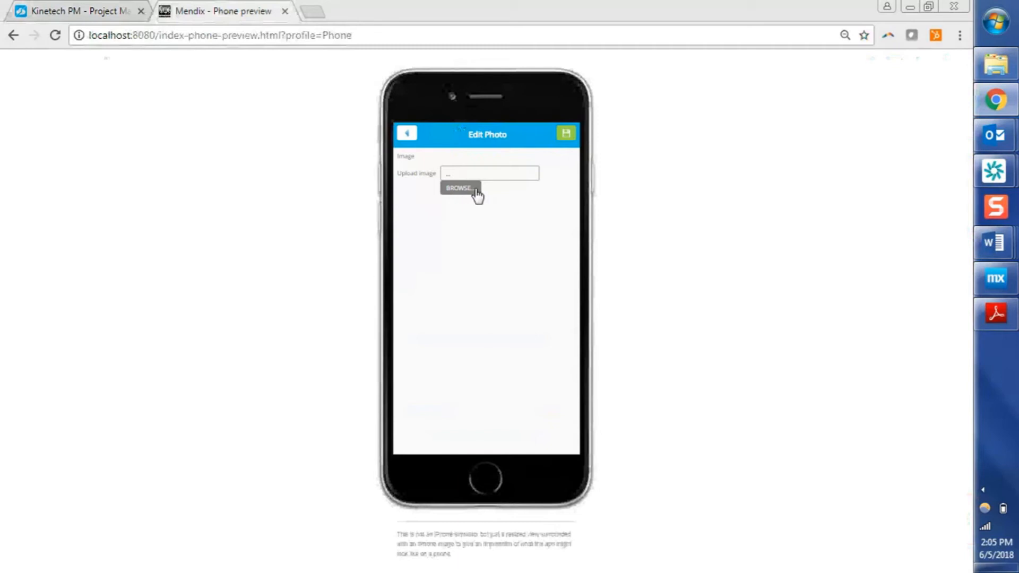
pyautogui.click(476, 191)
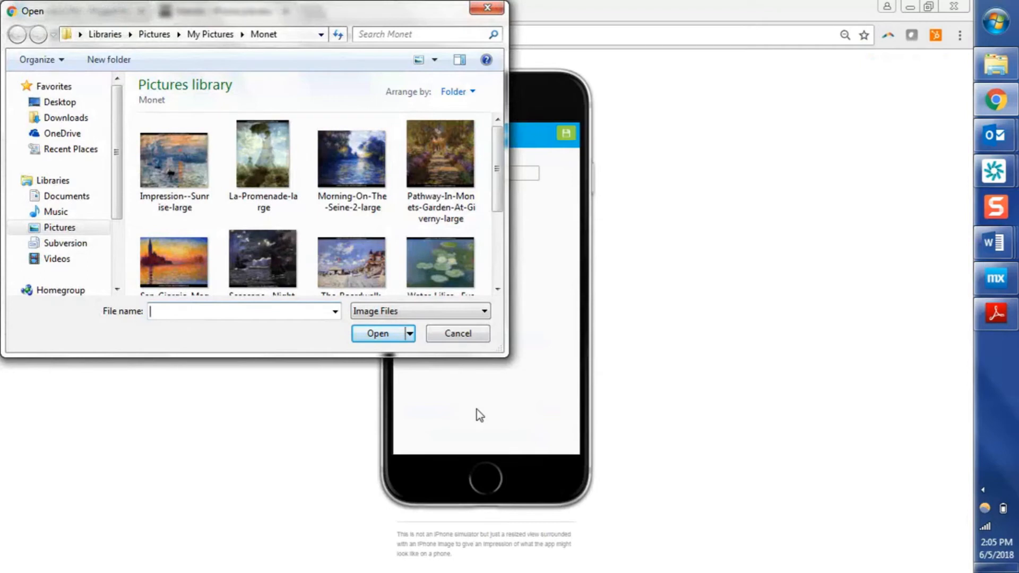
pyautogui.doubleClick(467, 280)
pyautogui.click(572, 133)
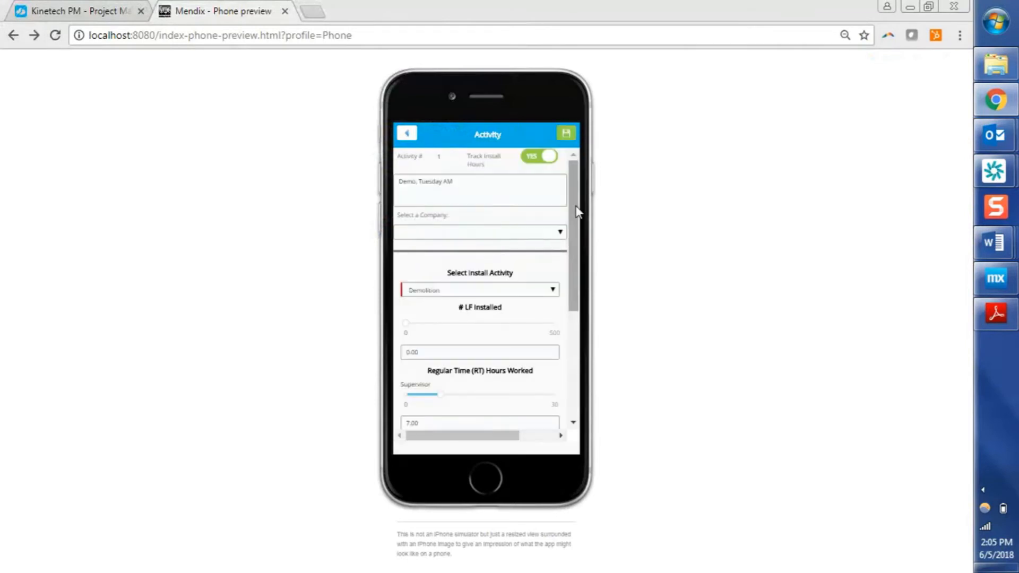
# Save the activity and the status report, and return to the project's action menu.
pyautogui.click(563, 192)
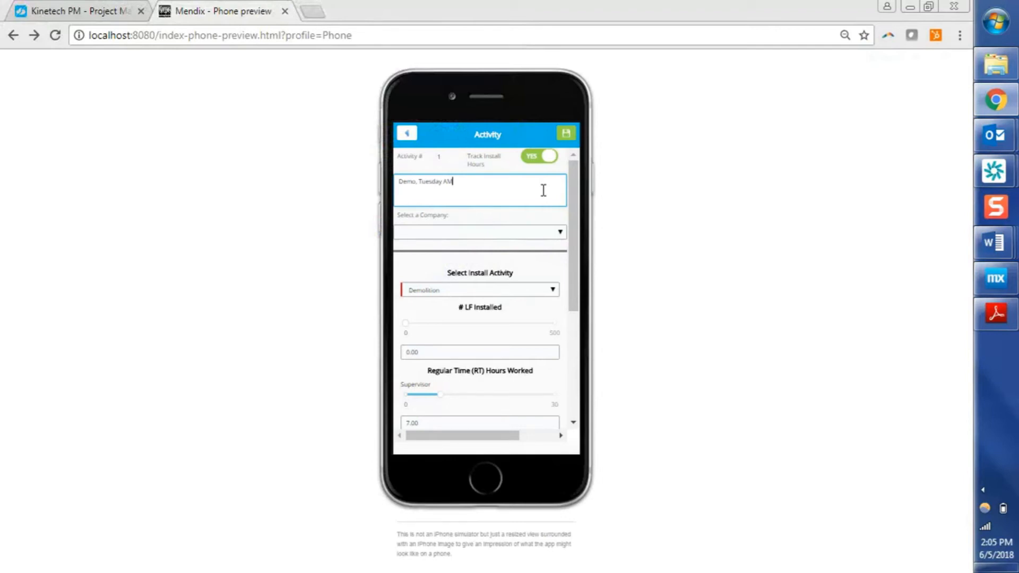
pyautogui.click(569, 137)
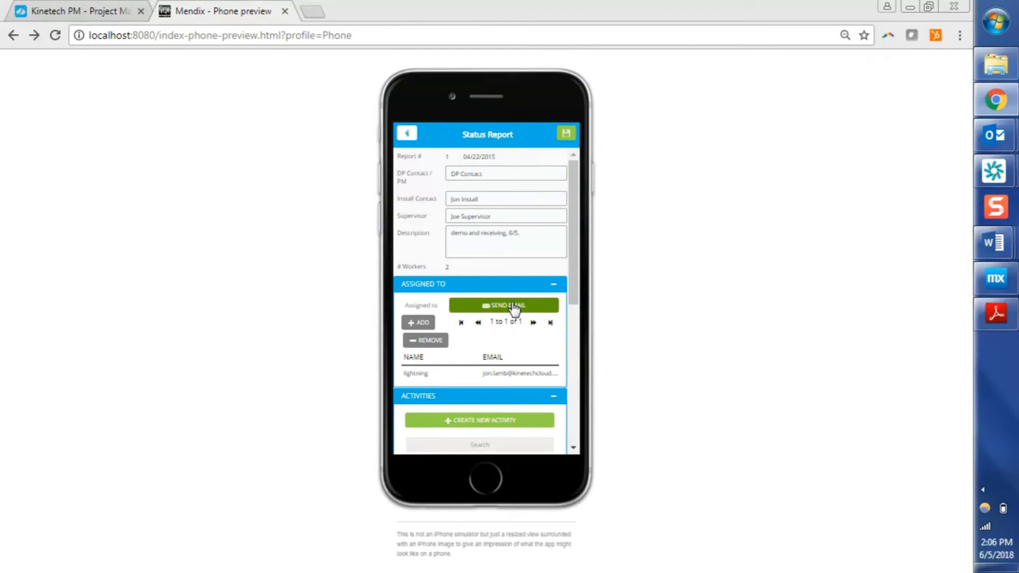
pyautogui.click(565, 135)
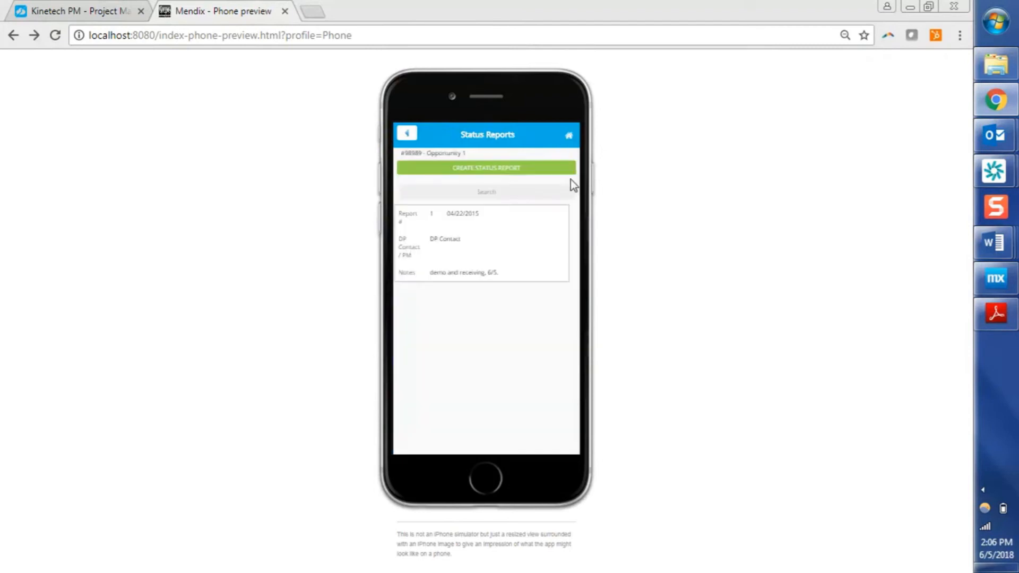
pyautogui.click(408, 133)
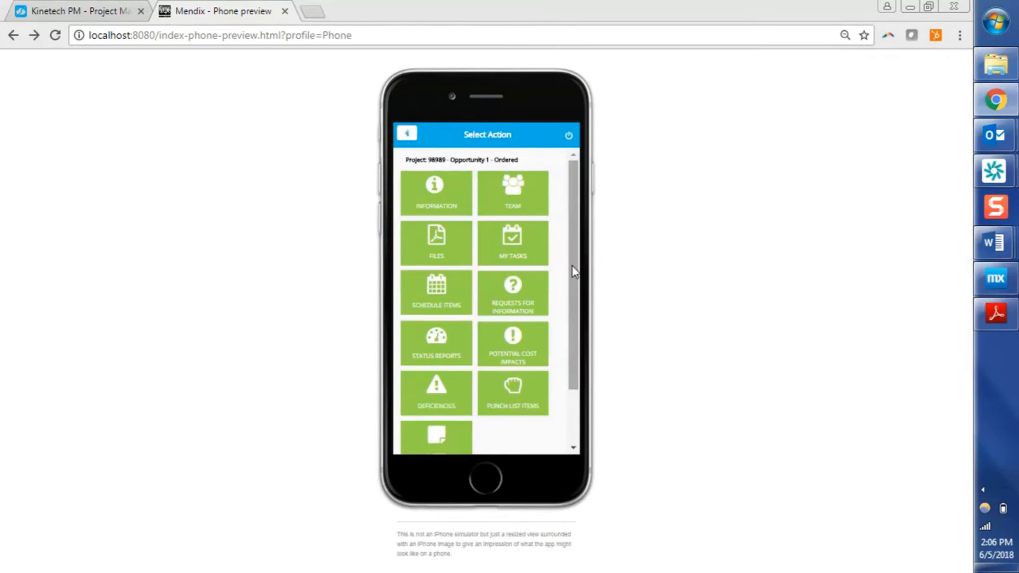
# Open PCI 1 (Stair Carry) from the project's Potential Cost Impacts.
pyautogui.click(523, 342)
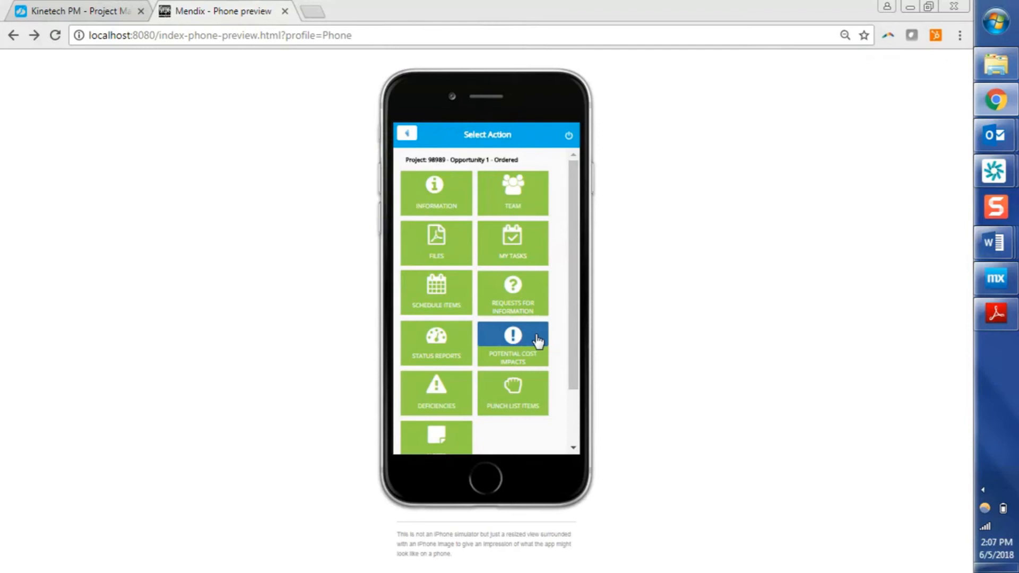
pyautogui.click(538, 340)
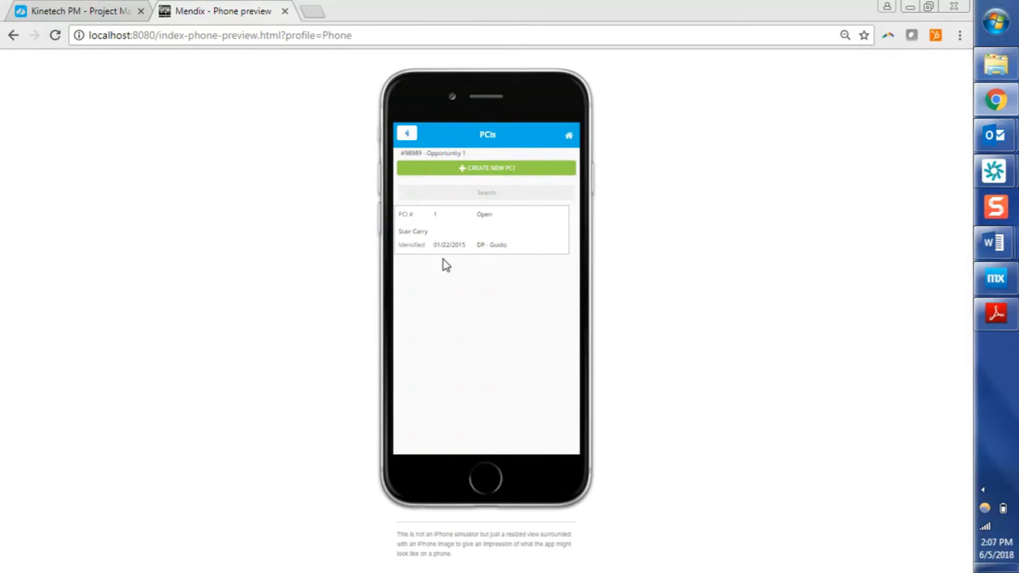
pyautogui.click(453, 247)
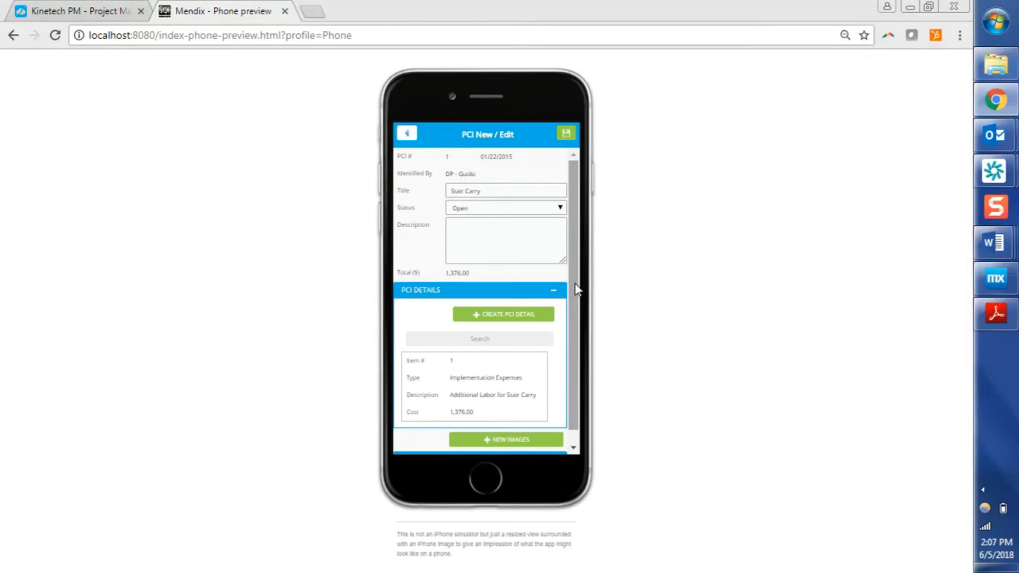
# Review the PCI's title and description, then open its detail item 1 and examine its description, quantity and unit cost.
pyautogui.doubleClick(487, 191)
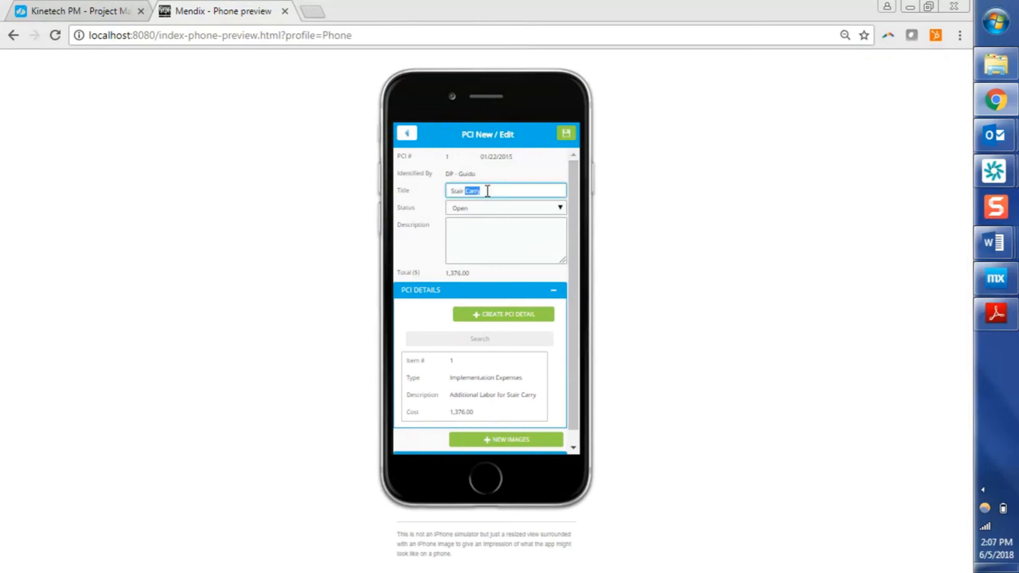
pyautogui.click(475, 233)
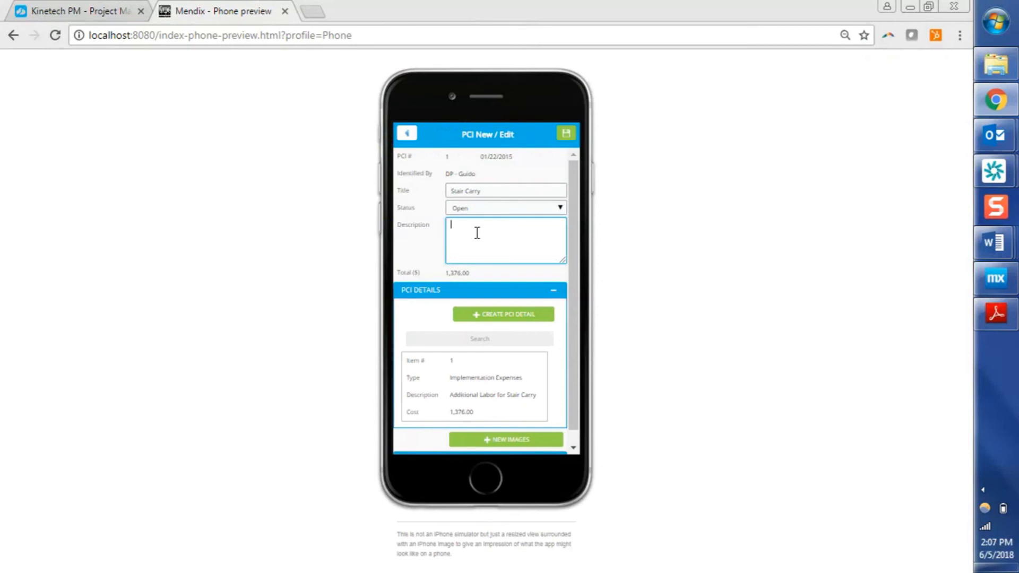
pyautogui.scroll(-1, 571, 337)
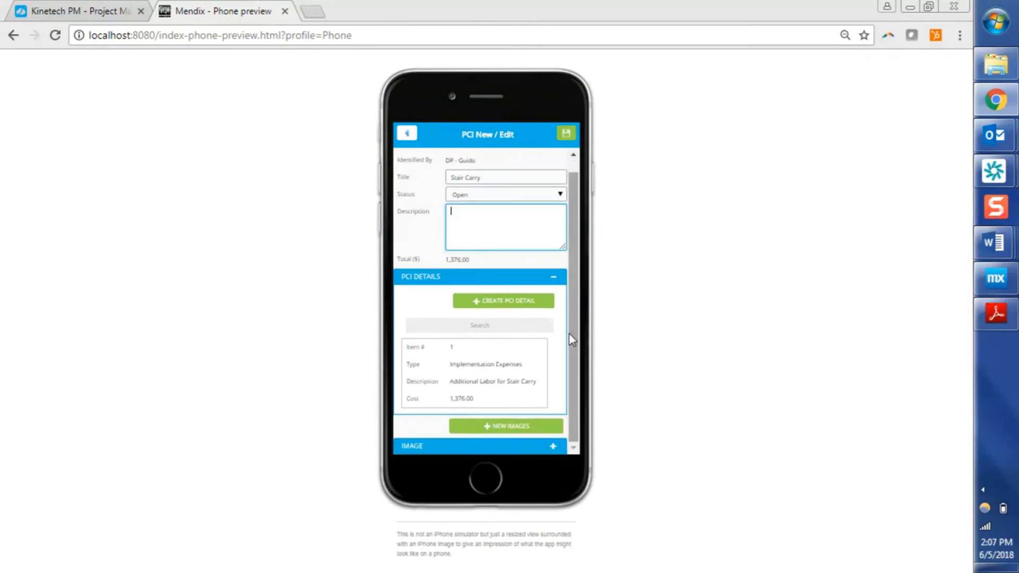
pyautogui.click(523, 365)
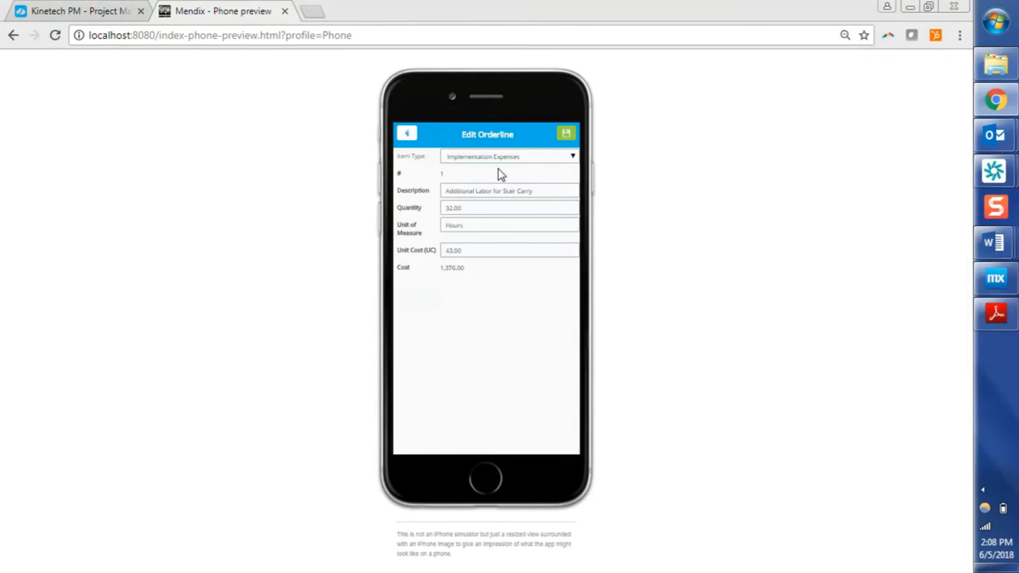
pyautogui.click(530, 187)
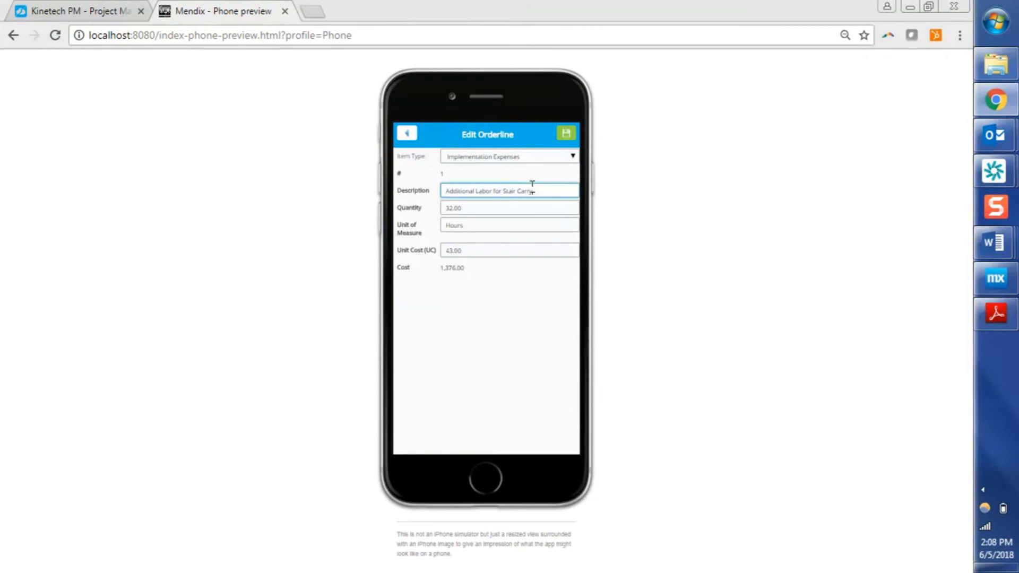
pyautogui.click(496, 209)
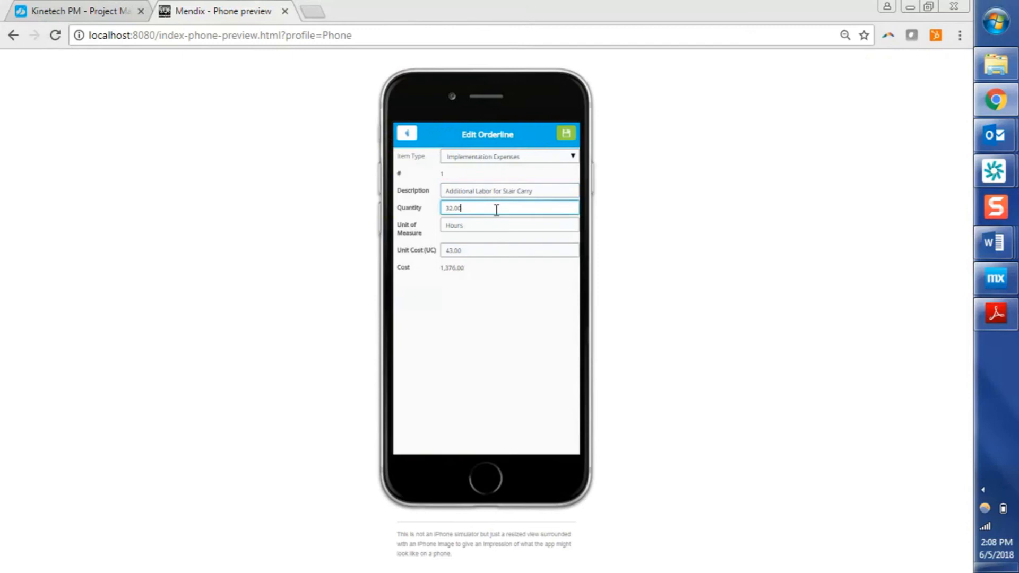
pyautogui.click(489, 250)
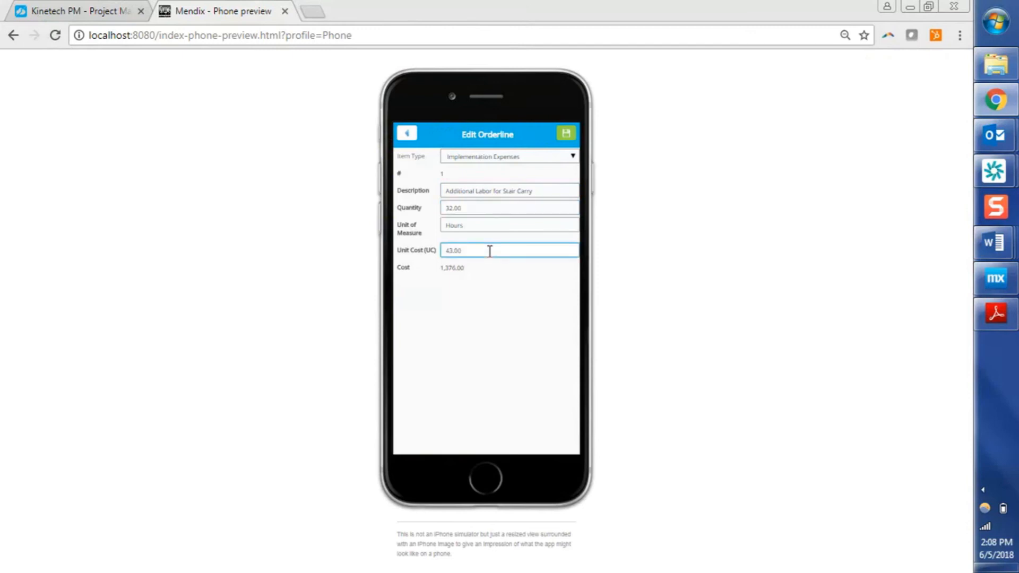
pyautogui.click(564, 137)
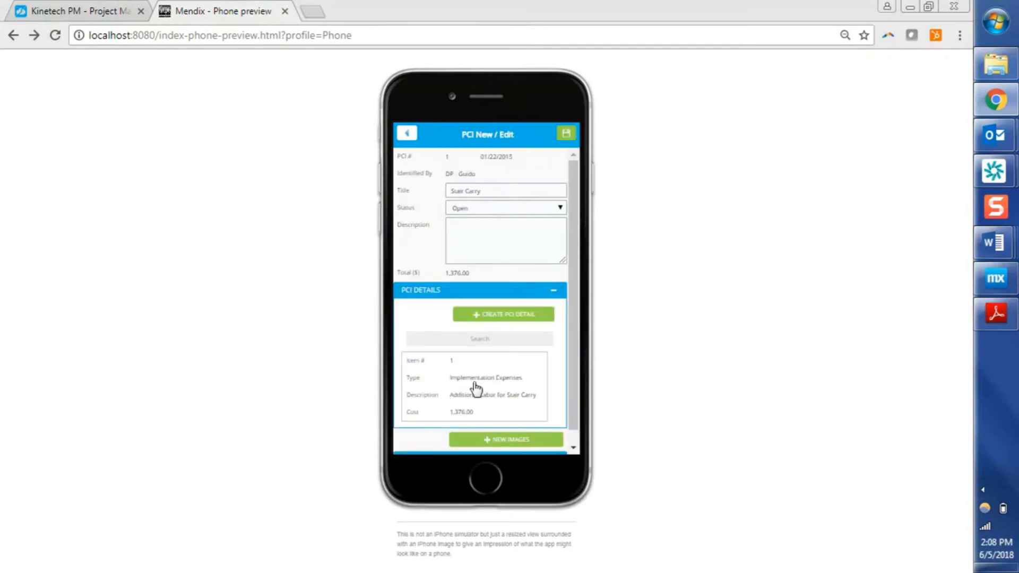
# Review PCI 1's fields and image options, then close it and return to the project's action menu.
pyautogui.click(485, 189)
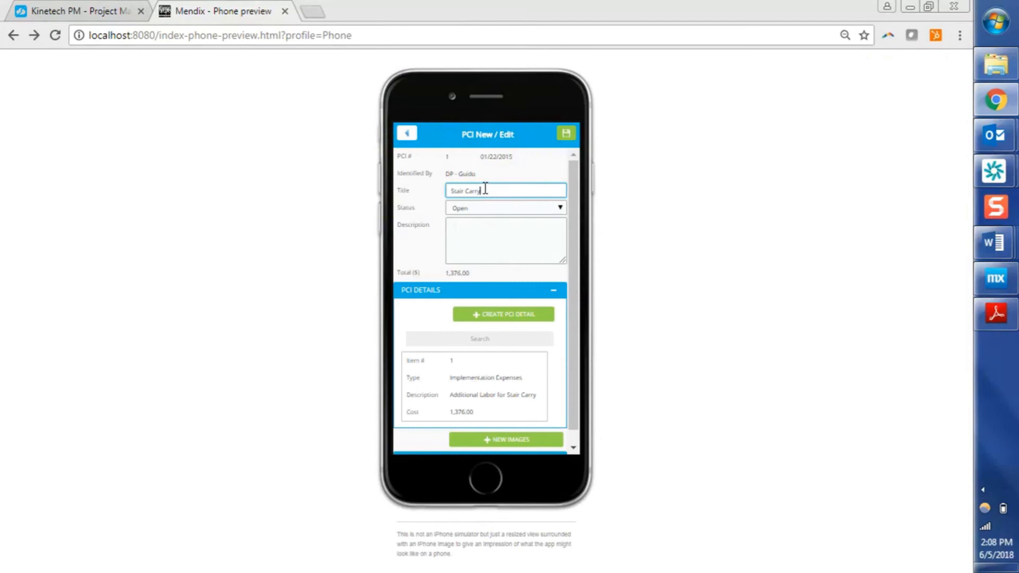
pyautogui.click(477, 260)
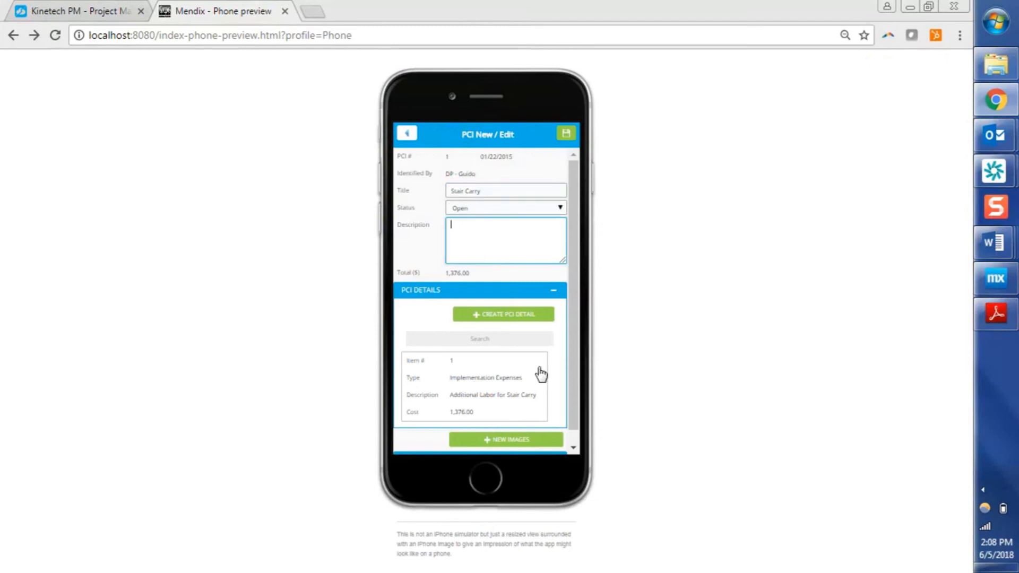
pyautogui.scroll(-1, 561, 431)
pyautogui.click(561, 431)
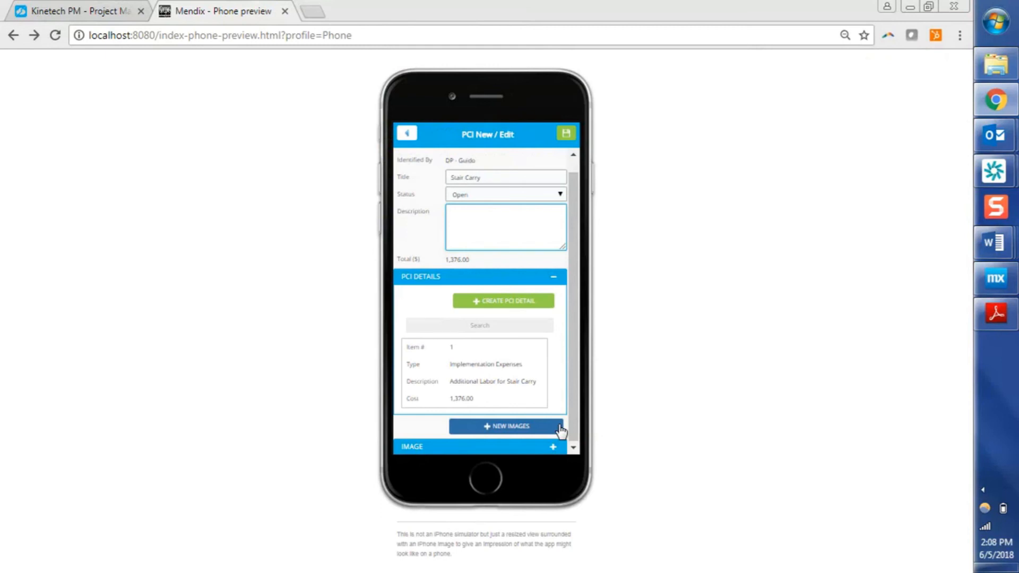
pyautogui.click(568, 137)
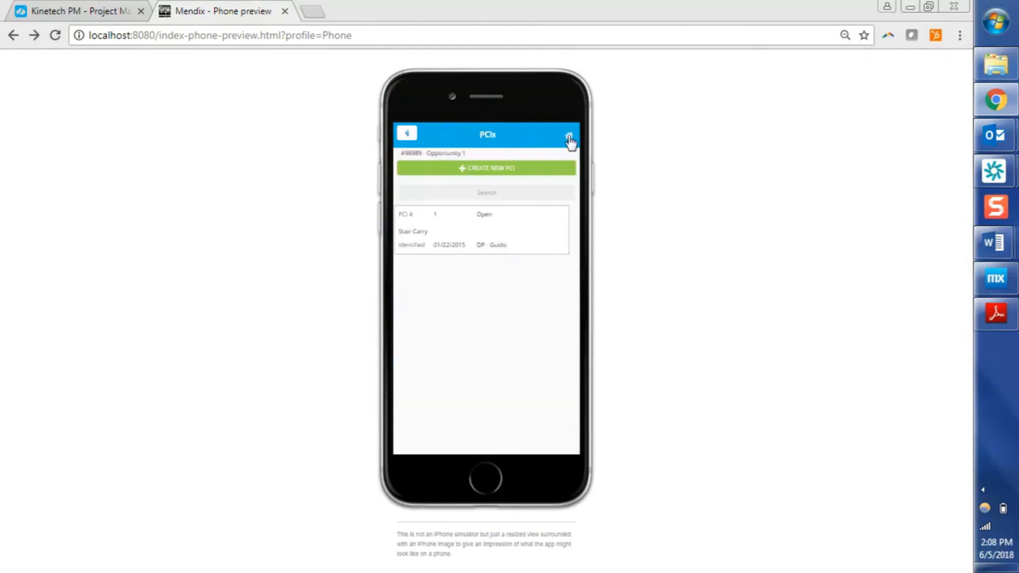
pyautogui.click(407, 135)
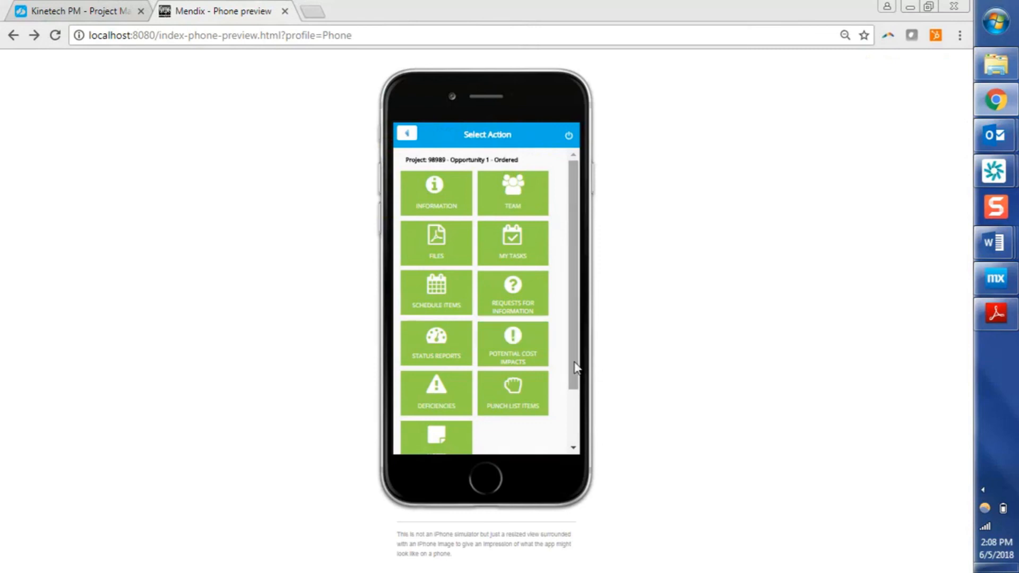
# Open punch list item 3 (Door Installed Backwards) from the project's Punch List Items.
pyautogui.moveTo(576, 366); pyautogui.dragTo(576, 419)
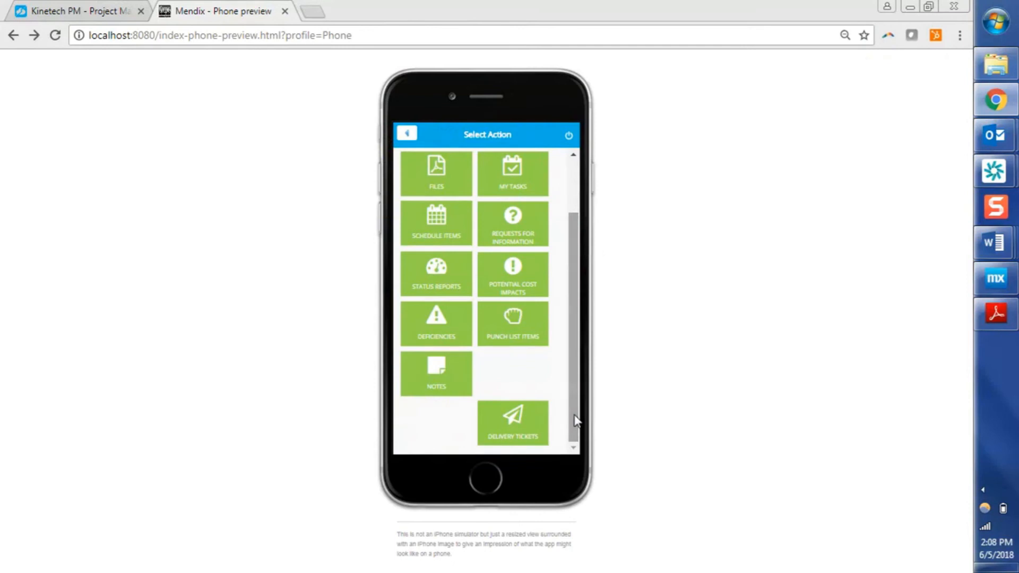
pyautogui.click(531, 342)
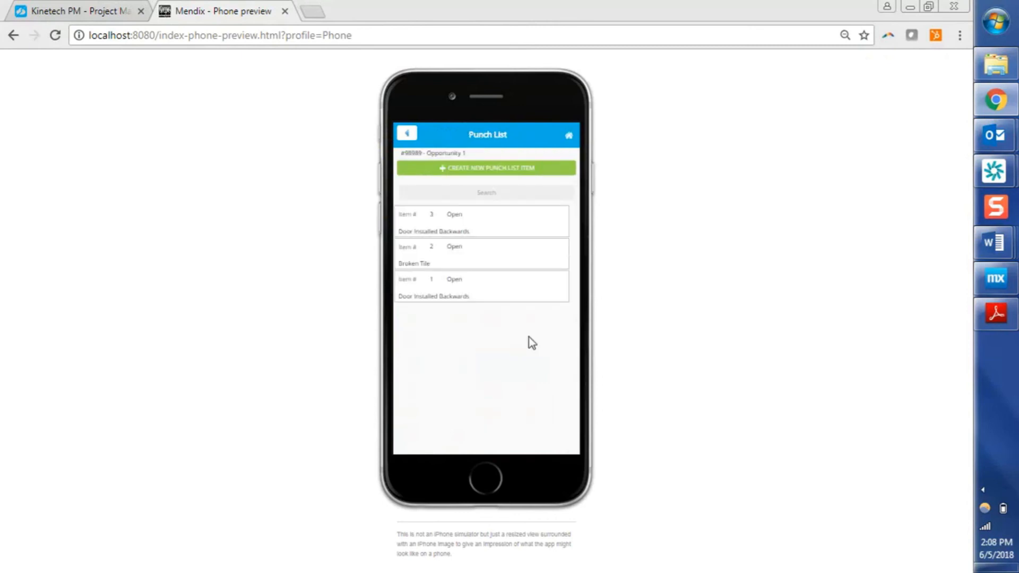
pyautogui.click(489, 231)
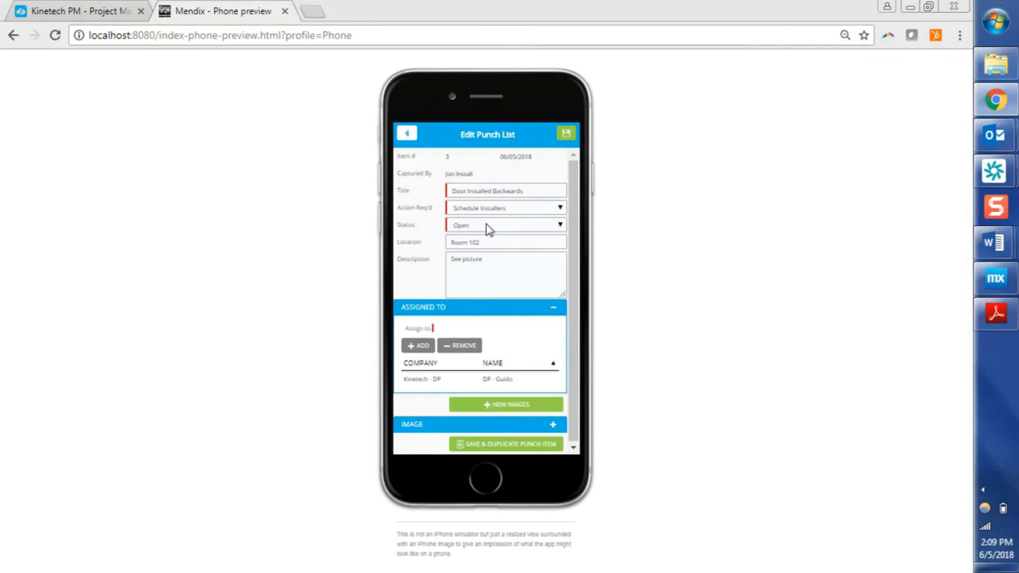
# Save and duplicate punch list item 3, acknowledging the information message.
pyautogui.click(490, 246)
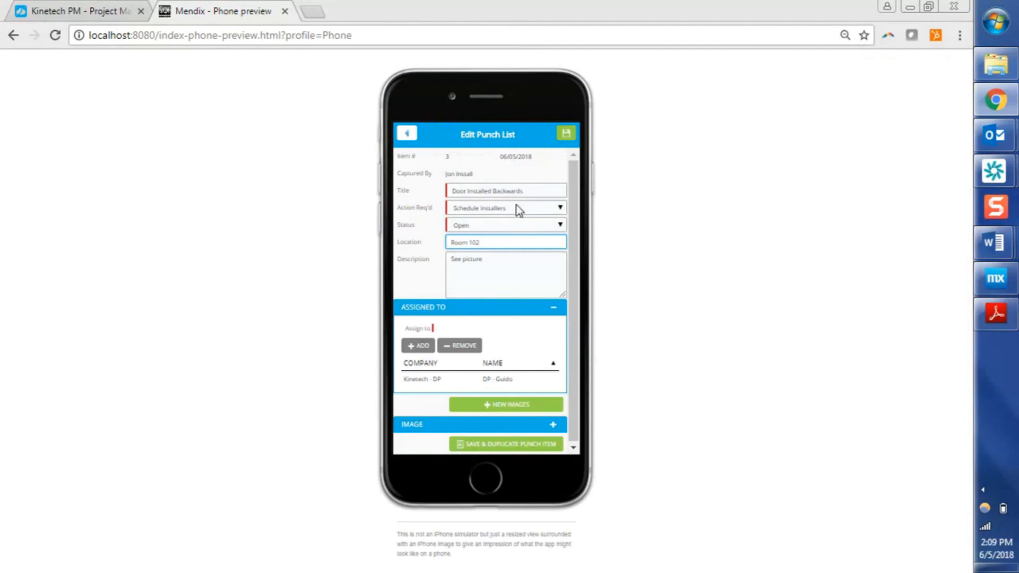
pyautogui.click(511, 266)
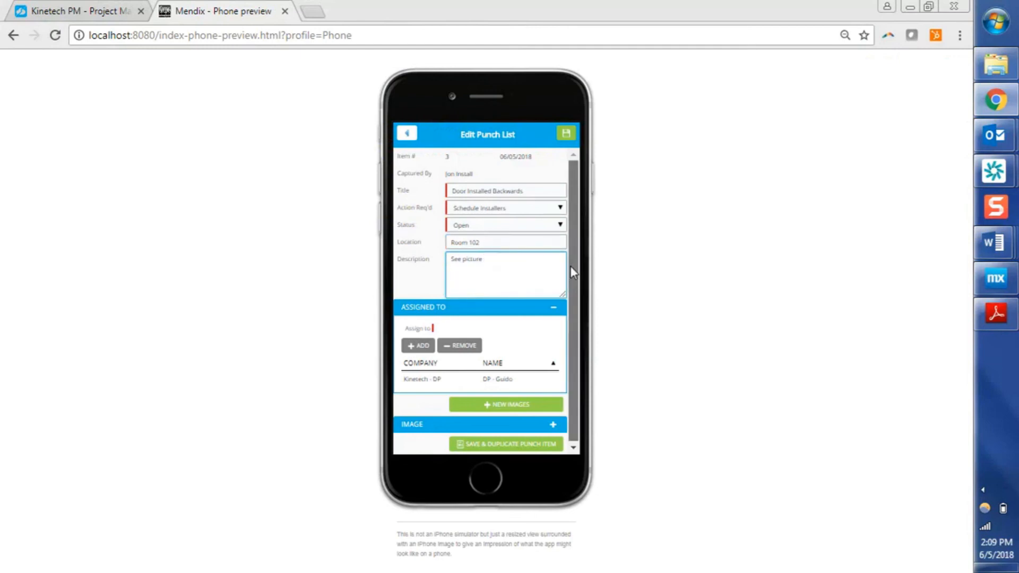
pyautogui.scroll(-1, 570, 282)
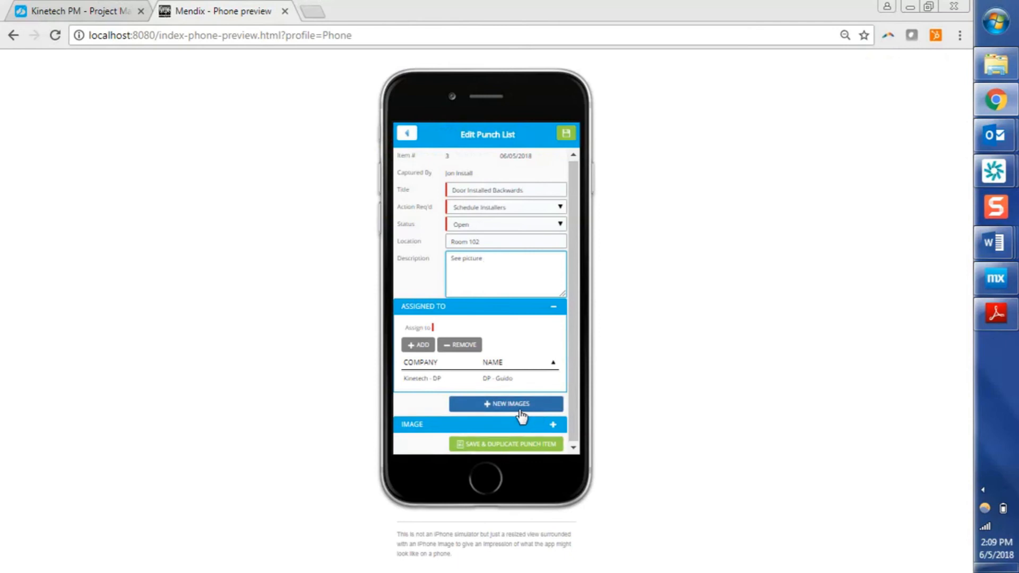
pyautogui.click(460, 447)
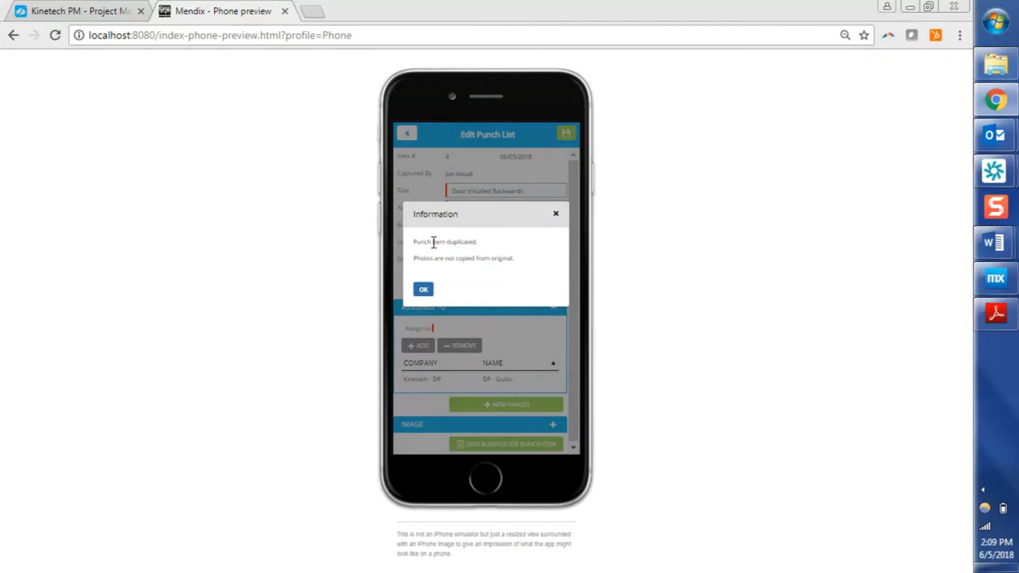
pyautogui.click(423, 290)
# Set the duplicated punch list item's location to Room 103 and save it.
pyautogui.click(501, 246)
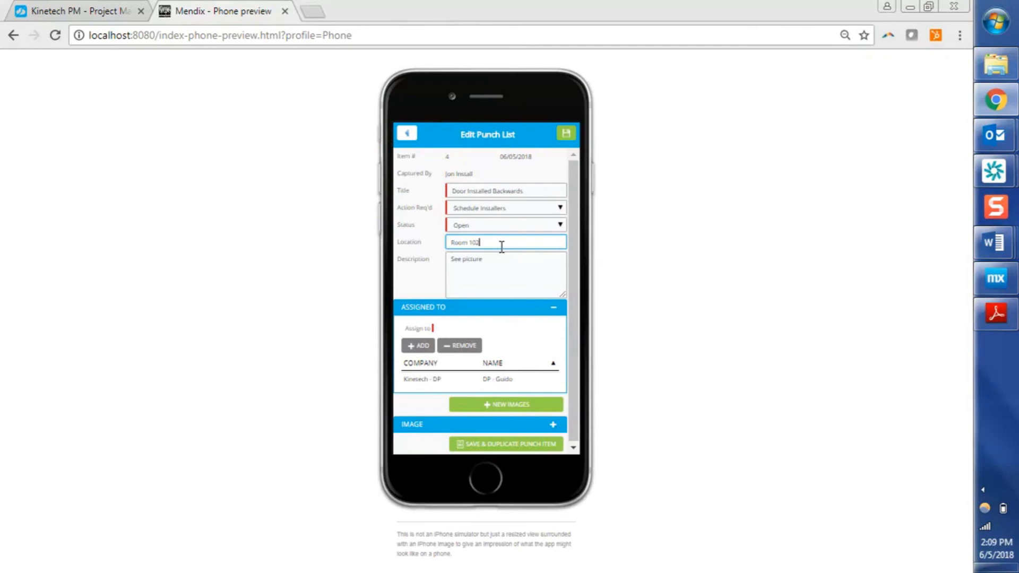
pyautogui.write('3')
pyautogui.click(567, 132)
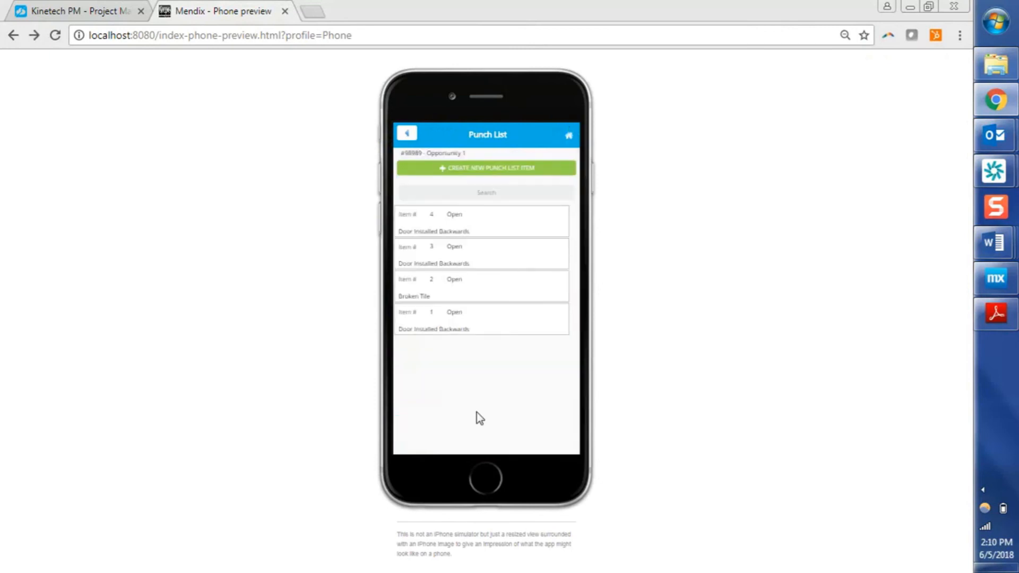